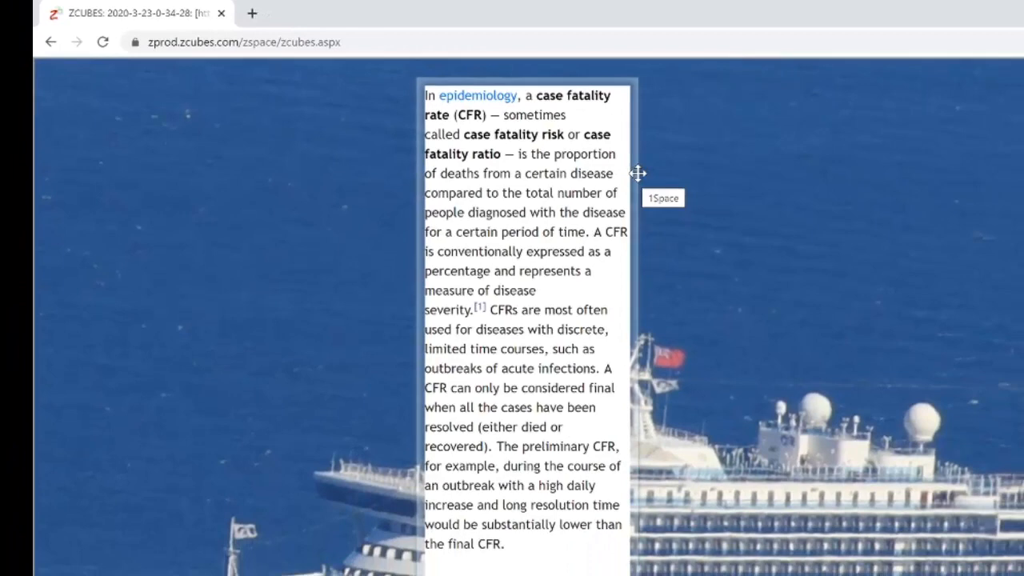
- Move the case fatality rate definition text box and delete it from the workspace
{"action": "left_click_drag", "start_coordinate": [638, 173], "coordinate": [665, 181]}
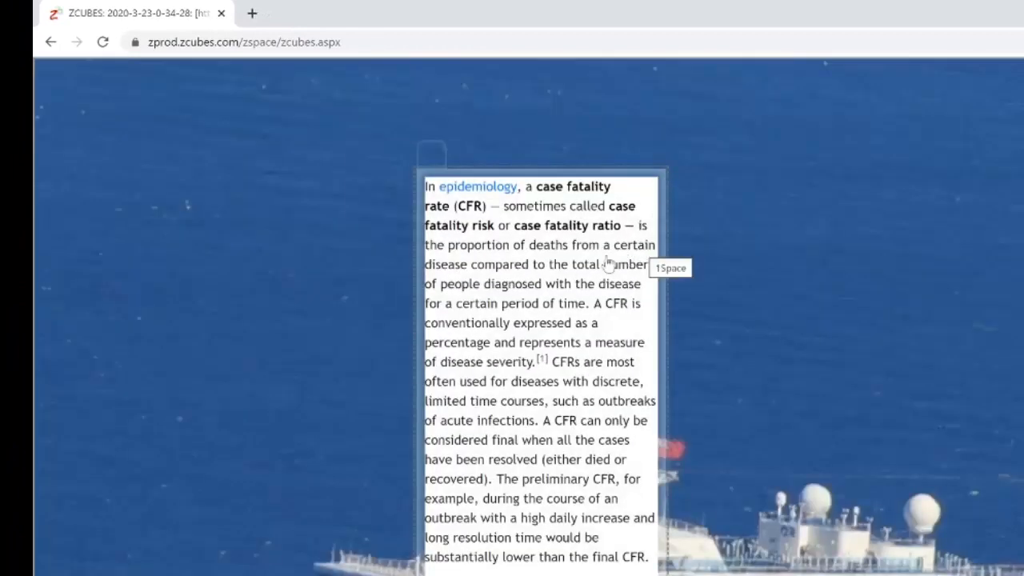
{"action": "mouse_move", "coordinate": [444, 160]}
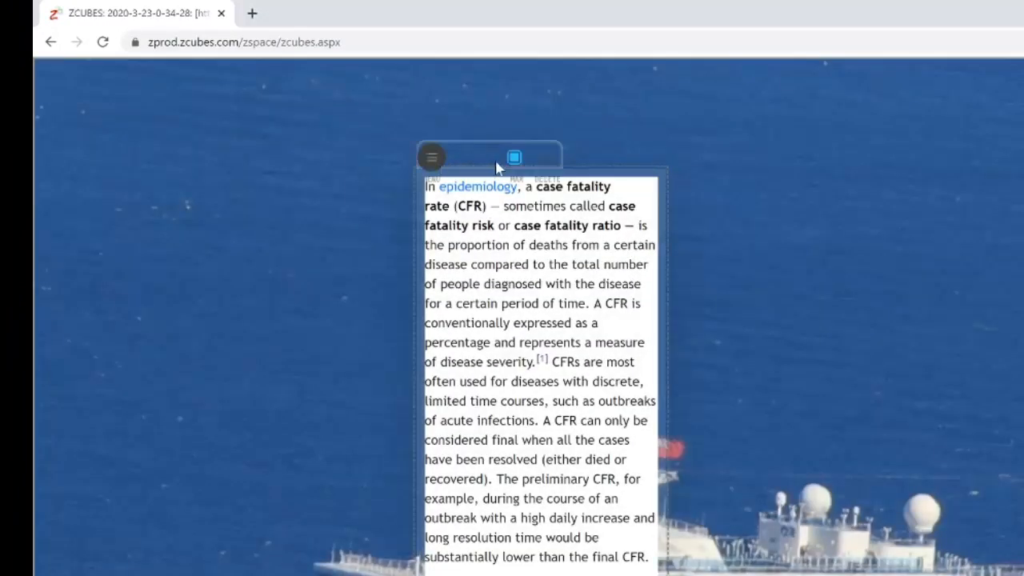
{"action": "left_click_drag", "start_coordinate": [541, 156], "coordinate": [778, 178]}
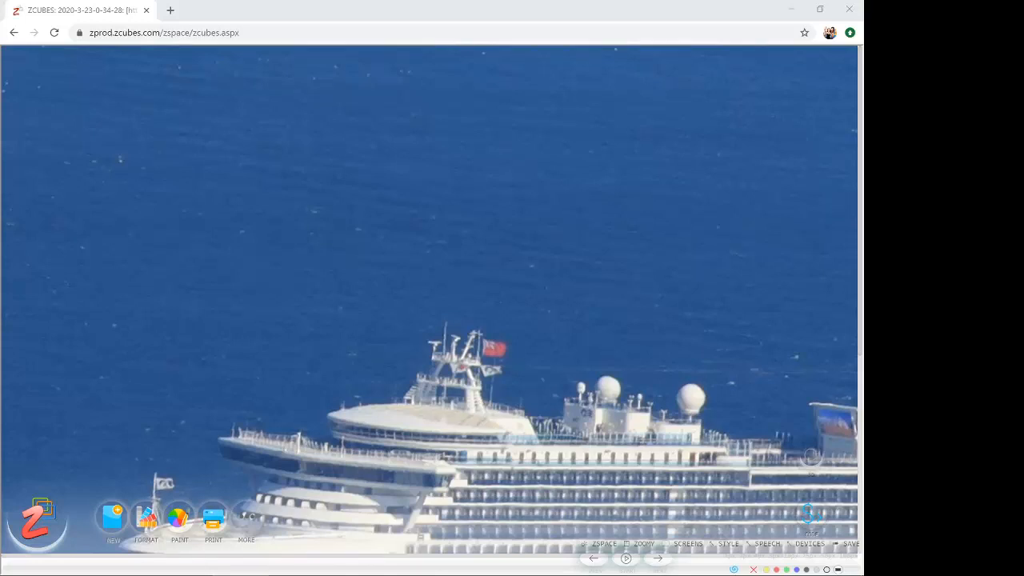
- Bring the Diamond Princess case fatality ratio article into the workspace and reposition its frame near the workspace's upper edge
{"action": "left_click_drag", "start_coordinate": [913, 169], "coordinate": [148, 90]}
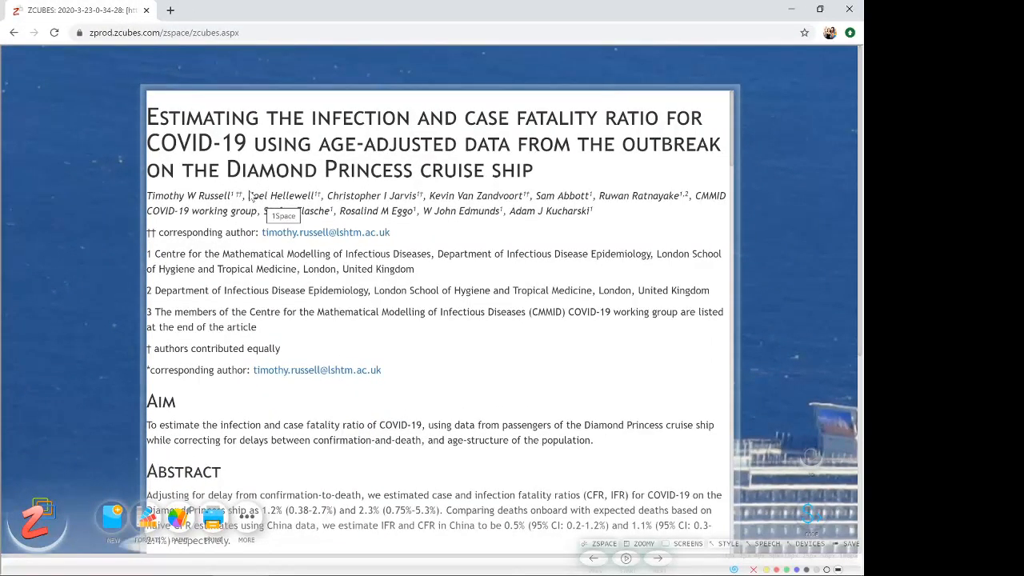
{"action": "left_click_drag", "start_coordinate": [335, 96], "coordinate": [374, 150]}
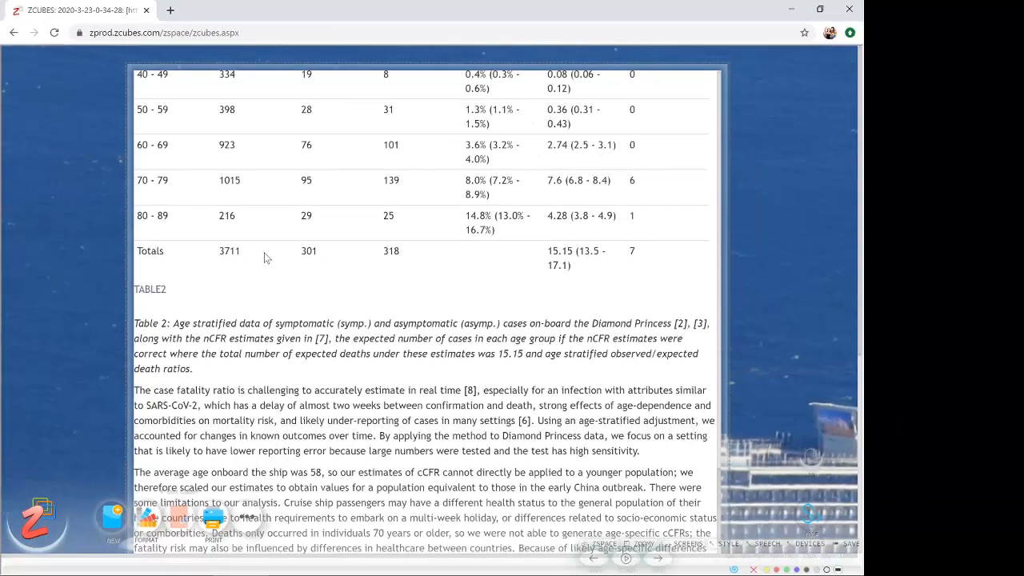
- Examine Table 2's age-stratified passenger, case and death figures in the article and the daily case and death charts above it
{"action": "scroll", "coordinate": [448, 223], "scroll_direction": "up", "scroll_amount": 3}
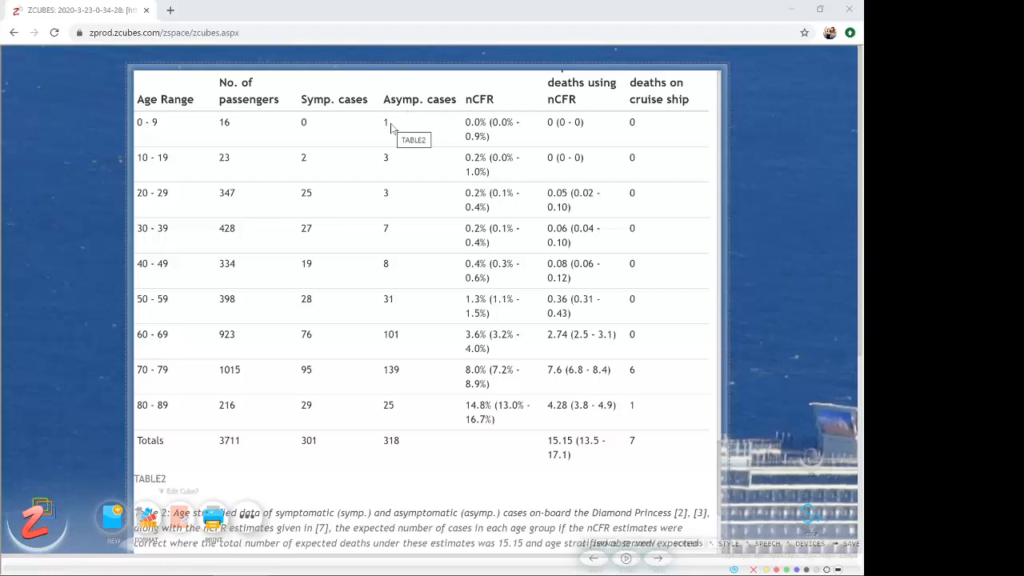
{"action": "scroll", "coordinate": [316, 204], "scroll_direction": "up", "scroll_amount": 1}
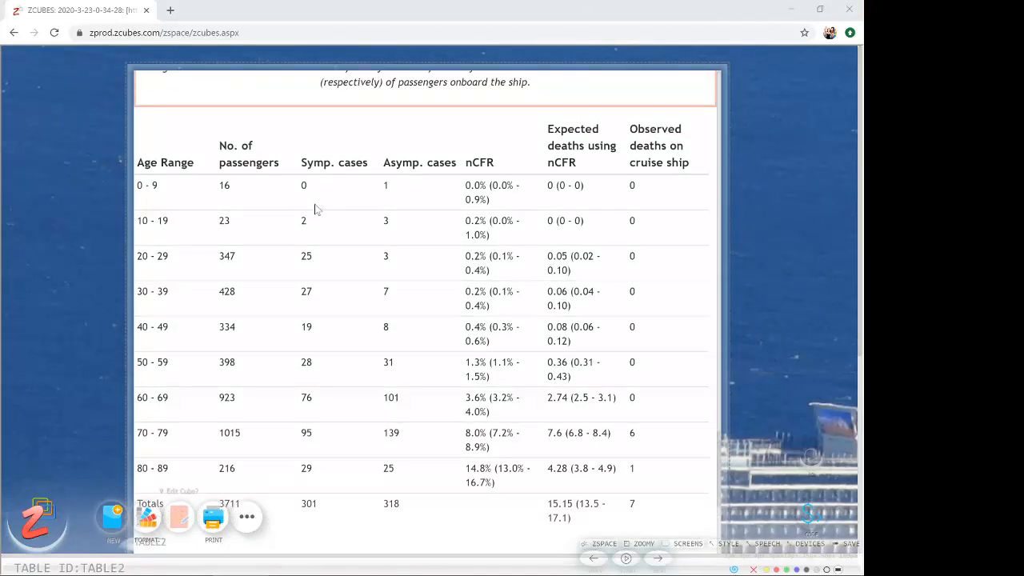
{"action": "scroll", "coordinate": [320, 217], "scroll_direction": "down", "scroll_amount": 2}
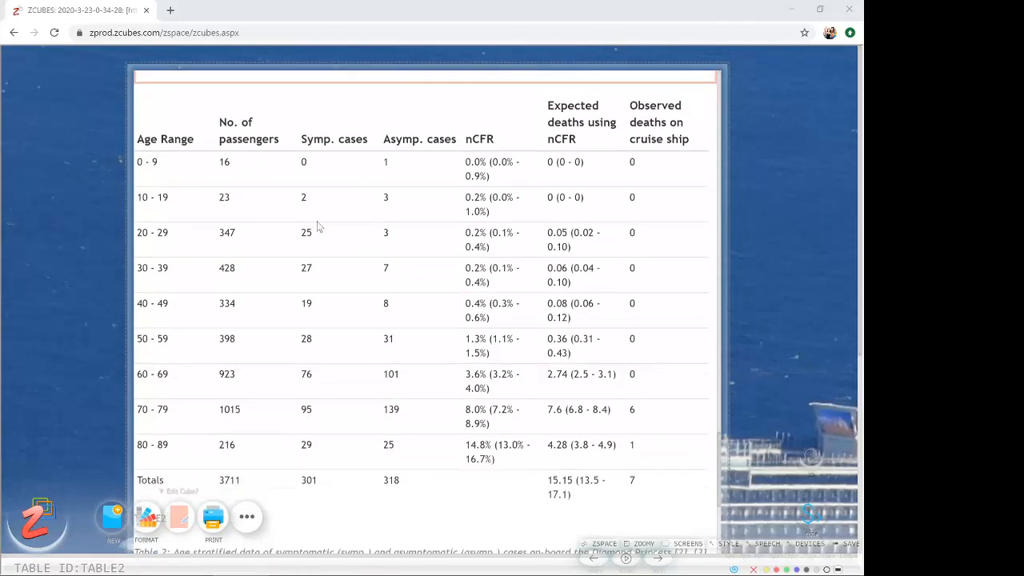
{"action": "scroll", "coordinate": [325, 222], "scroll_direction": "up", "scroll_amount": 2}
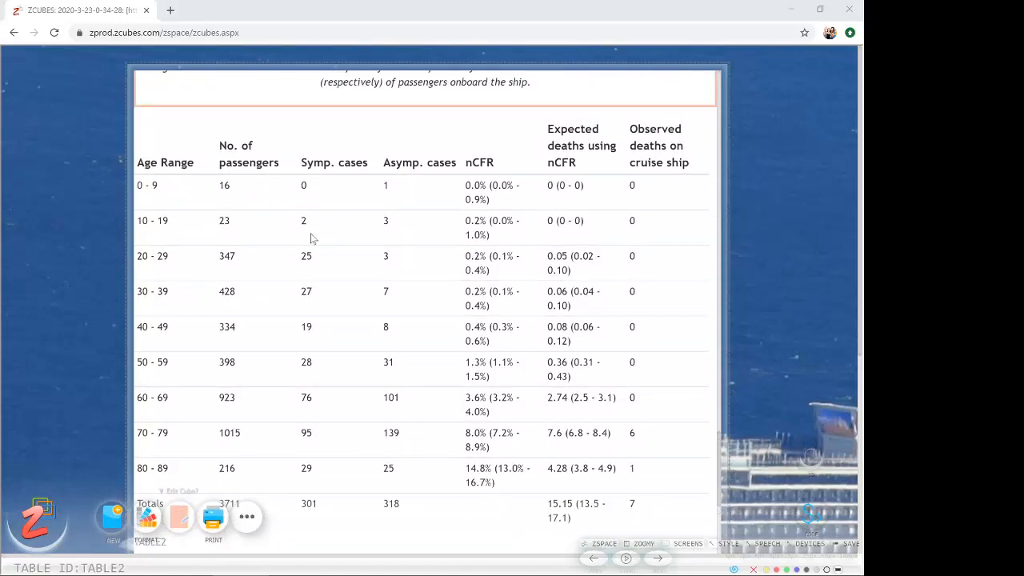
{"action": "scroll", "coordinate": [309, 235], "scroll_direction": "down", "scroll_amount": 3}
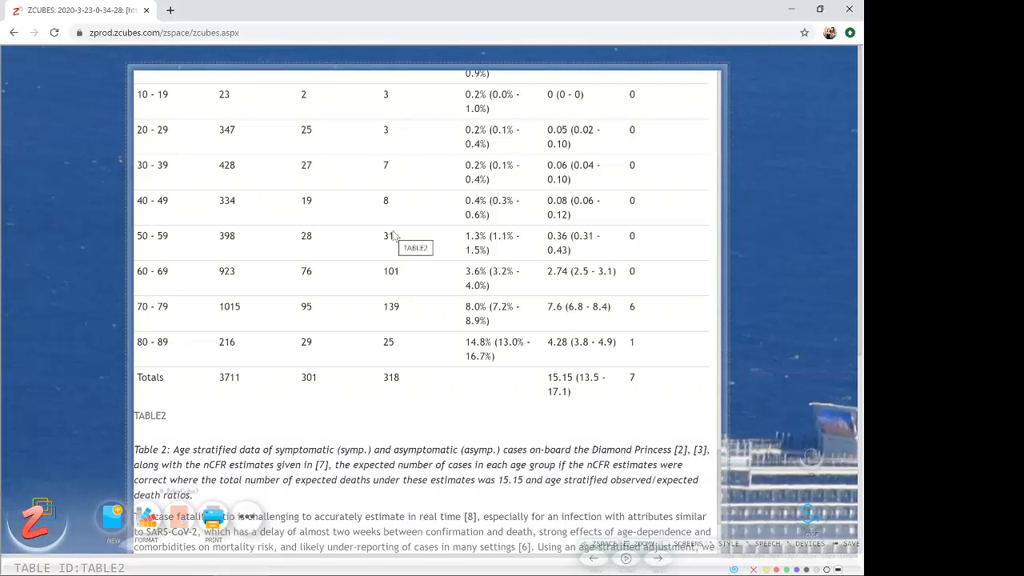
{"action": "scroll", "coordinate": [392, 236], "scroll_direction": "up", "scroll_amount": 1}
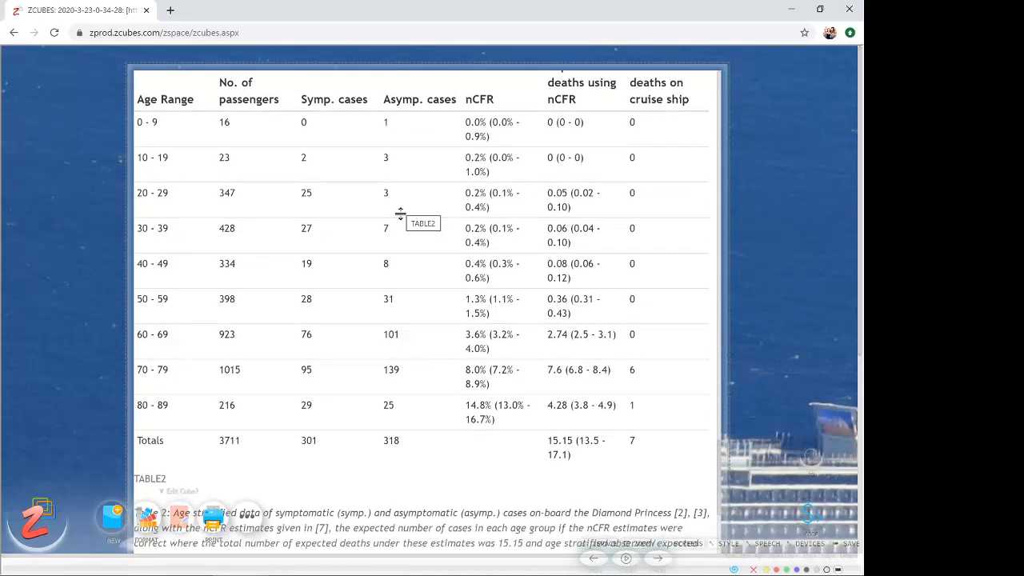
{"action": "scroll", "coordinate": [401, 215], "scroll_direction": "up", "scroll_amount": 3}
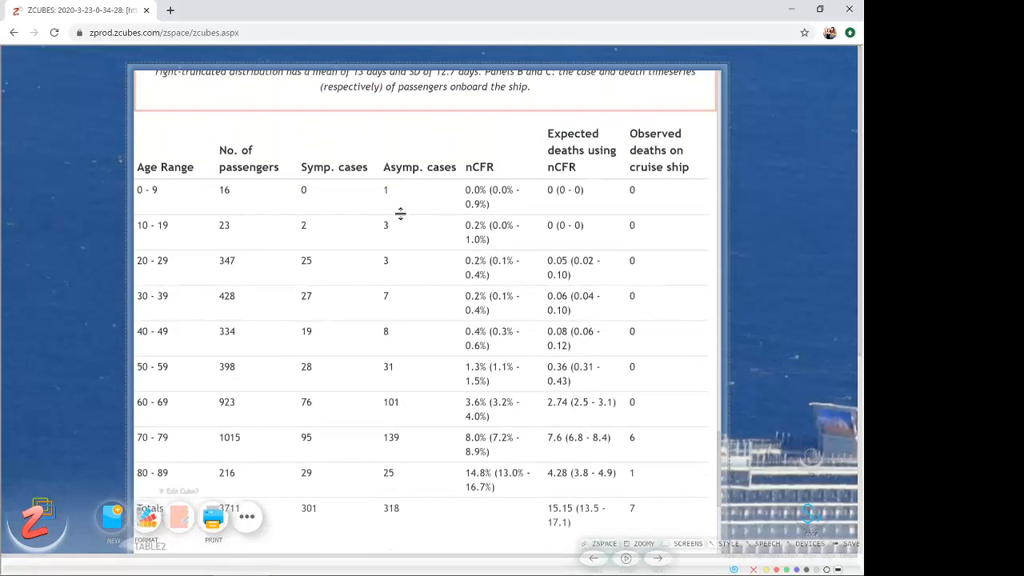
{"action": "scroll", "coordinate": [404, 239], "scroll_direction": "down", "scroll_amount": 3}
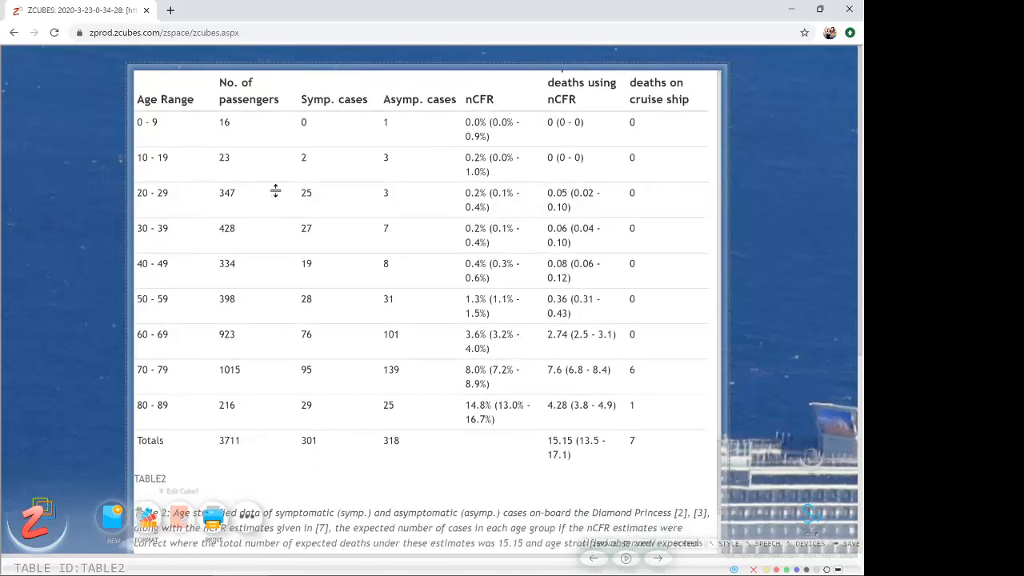
{"action": "scroll", "coordinate": [261, 196], "scroll_direction": "up", "scroll_amount": 6}
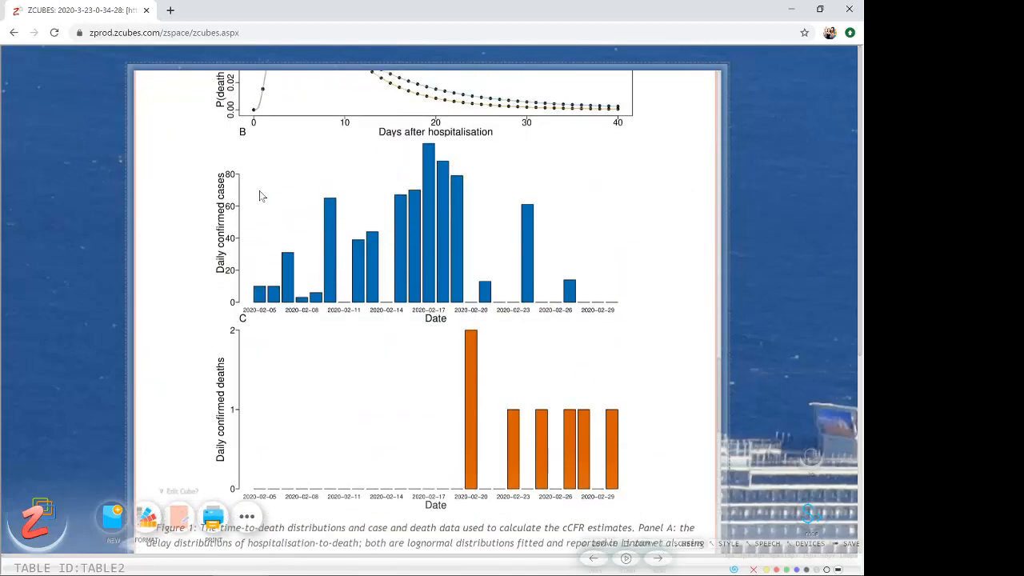
{"action": "scroll", "coordinate": [260, 196], "scroll_direction": "down", "scroll_amount": 8}
{"action": "scroll", "coordinate": [276, 172], "scroll_direction": "up", "scroll_amount": 1}
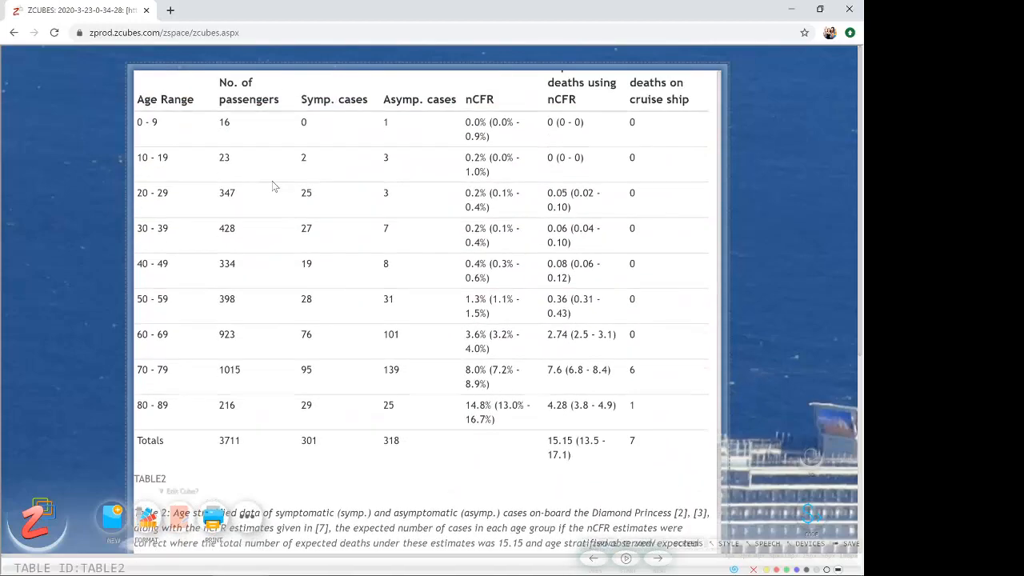
- Activate Calci on the article's age-stratified table (Table 2) and look over the resulting spreadsheet grid
{"action": "right_click", "coordinate": [274, 196]}
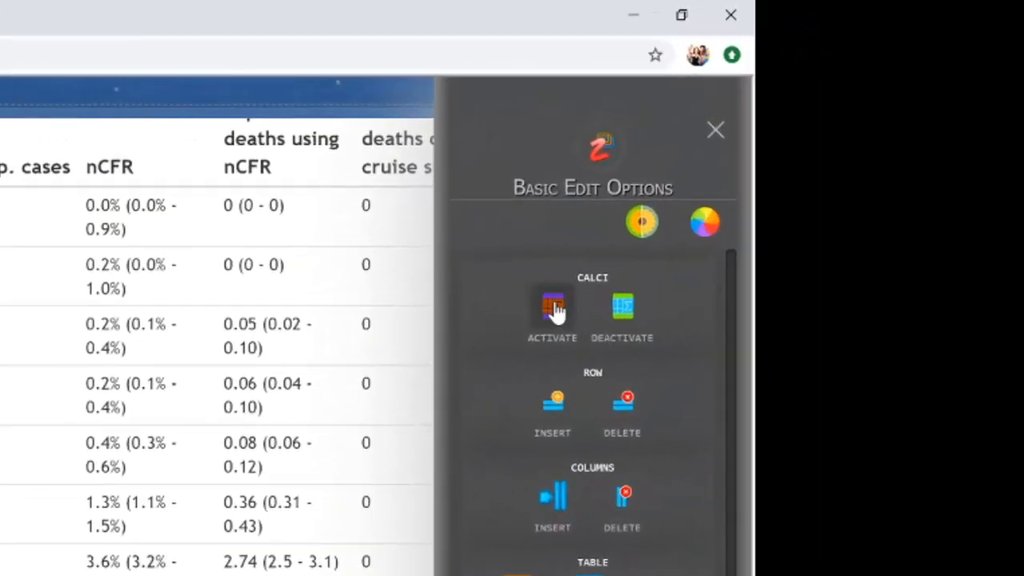
{"action": "left_click", "coordinate": [554, 311]}
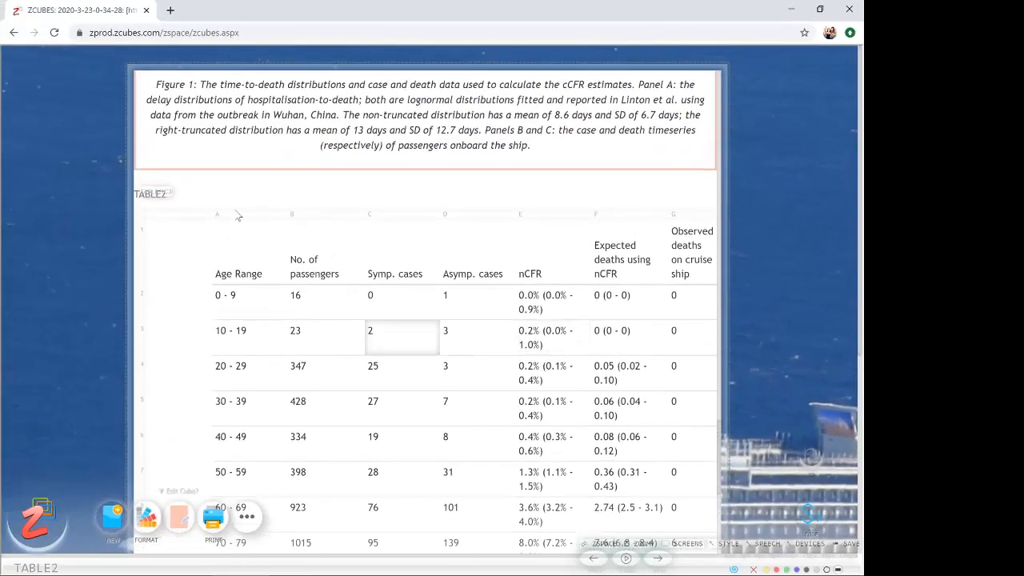
{"action": "left_click", "coordinate": [234, 241]}
{"action": "scroll", "coordinate": [235, 241], "scroll_direction": "down", "scroll_amount": 2}
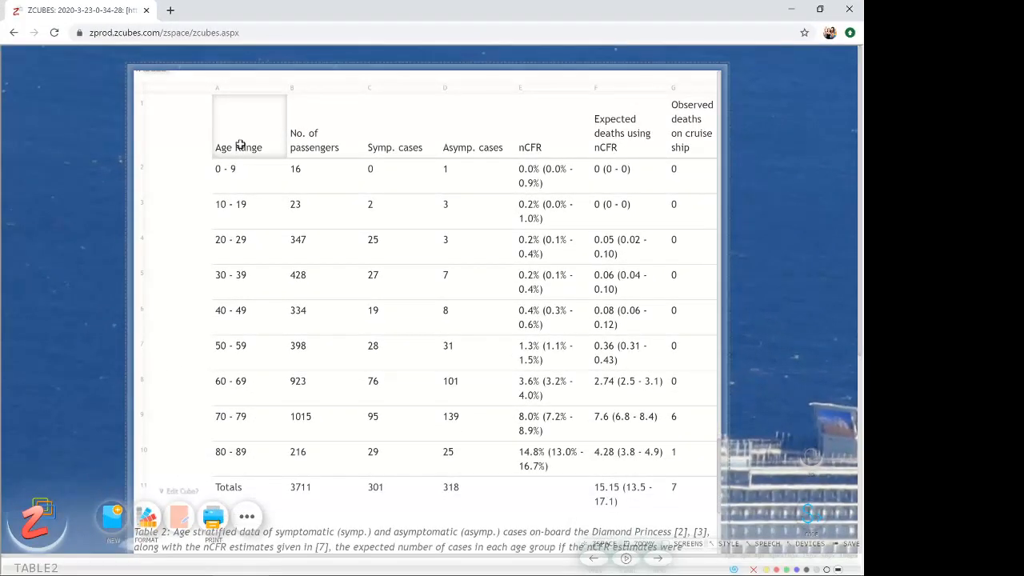
{"action": "scroll", "coordinate": [587, 325], "scroll_direction": "down", "scroll_amount": 2}
{"action": "scroll", "coordinate": [549, 344], "scroll_direction": "up", "scroll_amount": 2}
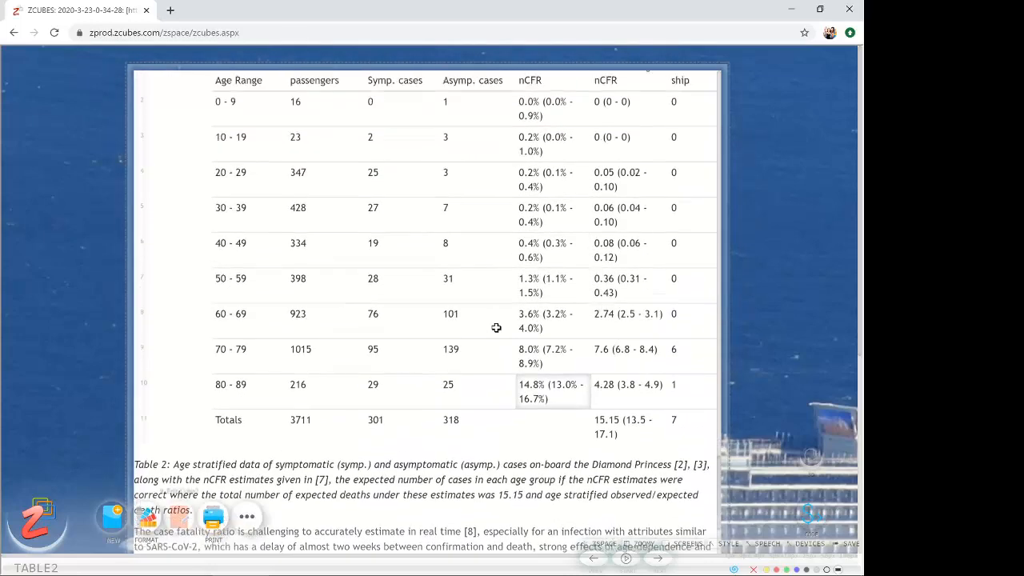
- Check the summary statistics of the symptomatic cases for all age groups in C2:C10
{"action": "left_click", "coordinate": [294, 168]}
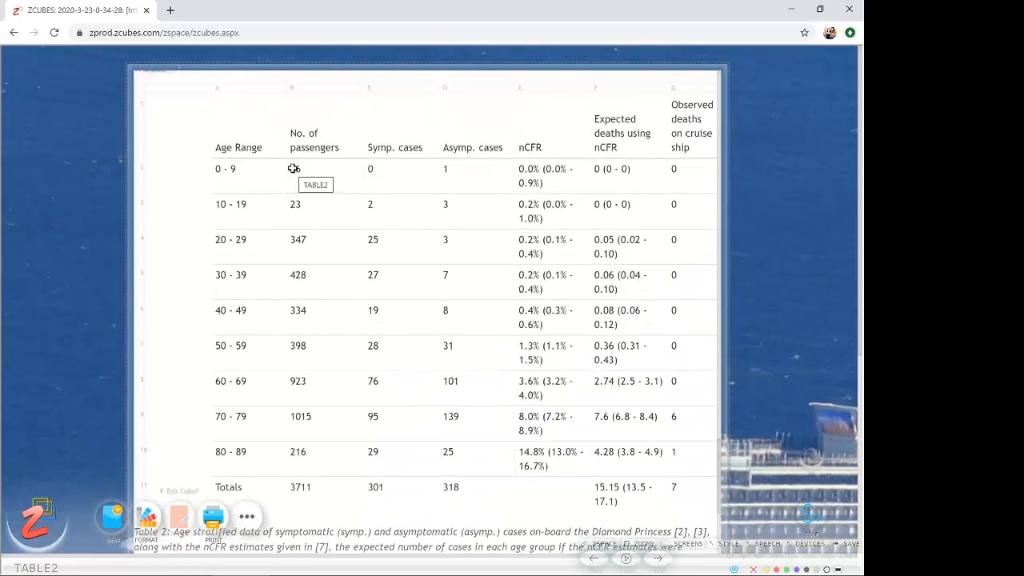
{"action": "left_click_drag", "start_coordinate": [293, 169], "coordinate": [449, 480]}
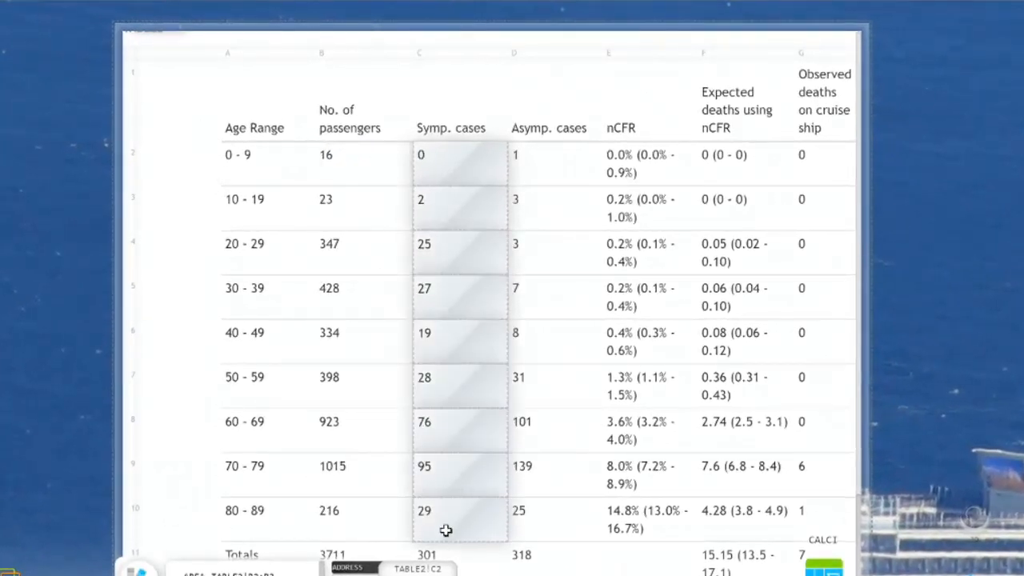
{"action": "left_click_drag", "start_coordinate": [446, 530], "coordinate": [446, 530]}
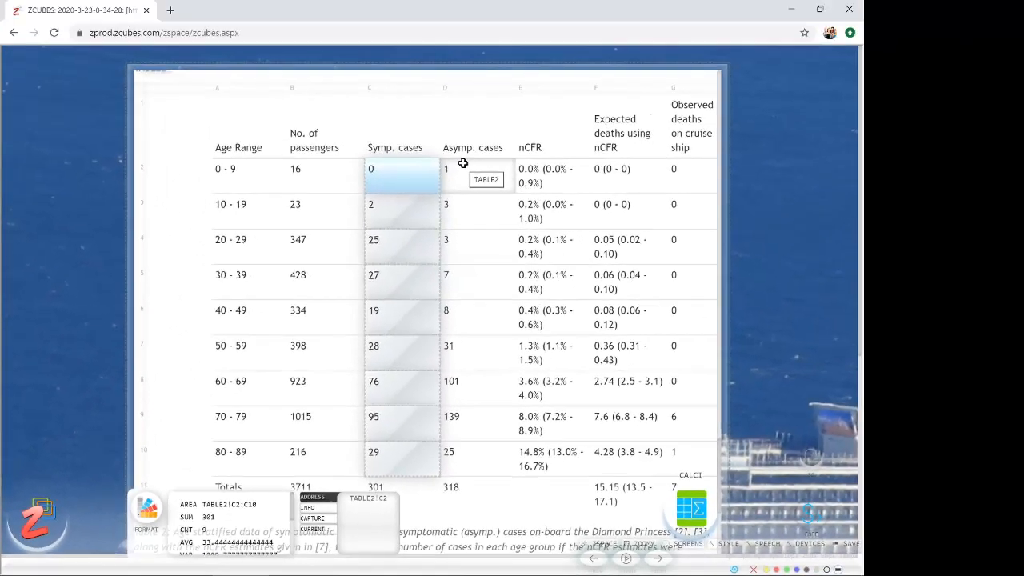
- Check the summary statistics of the asymptomatic cases in D2:D10, including standard deviation, minimum and maximum
{"action": "left_click", "coordinate": [478, 172]}
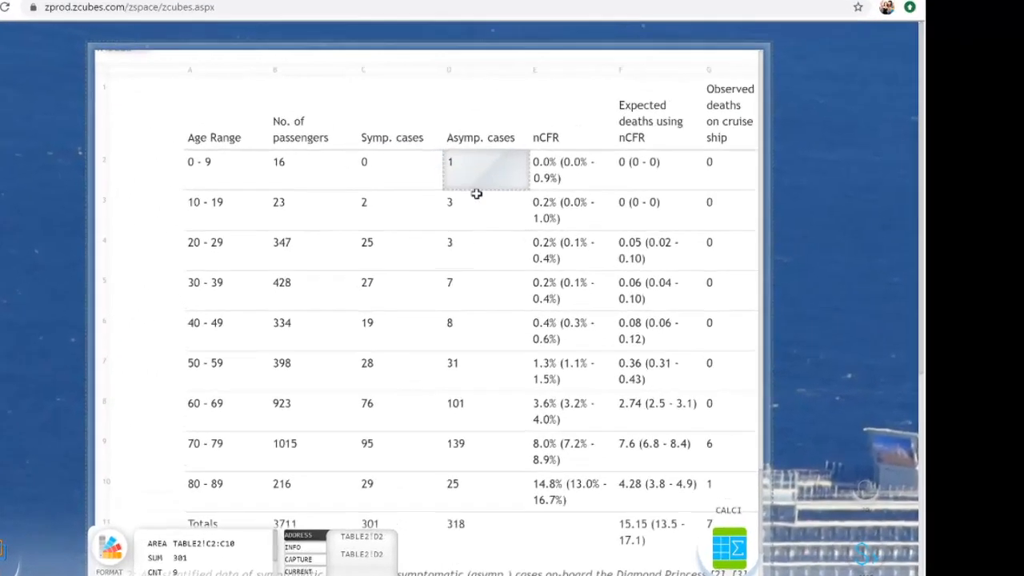
{"action": "left_click_drag", "start_coordinate": [476, 194], "coordinate": [463, 492]}
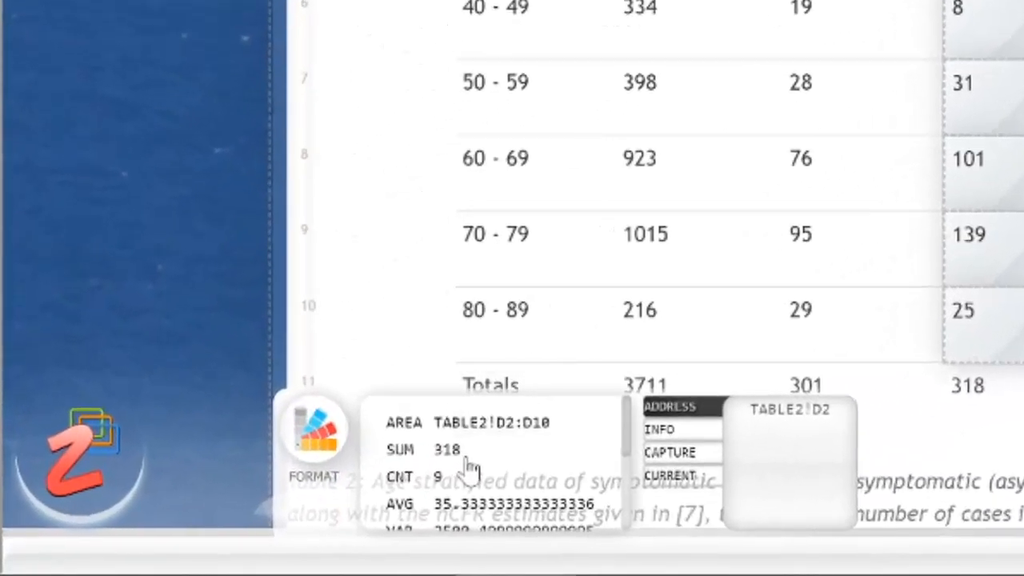
{"action": "scroll", "coordinate": [452, 448], "scroll_direction": "down", "scroll_amount": 4}
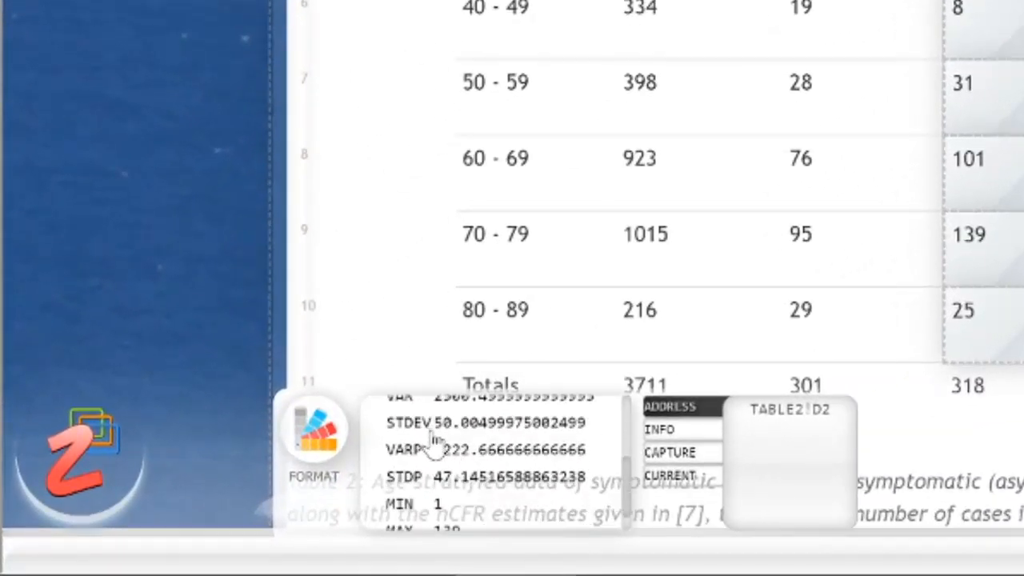
{"action": "scroll", "coordinate": [434, 448], "scroll_direction": "up", "scroll_amount": 4}
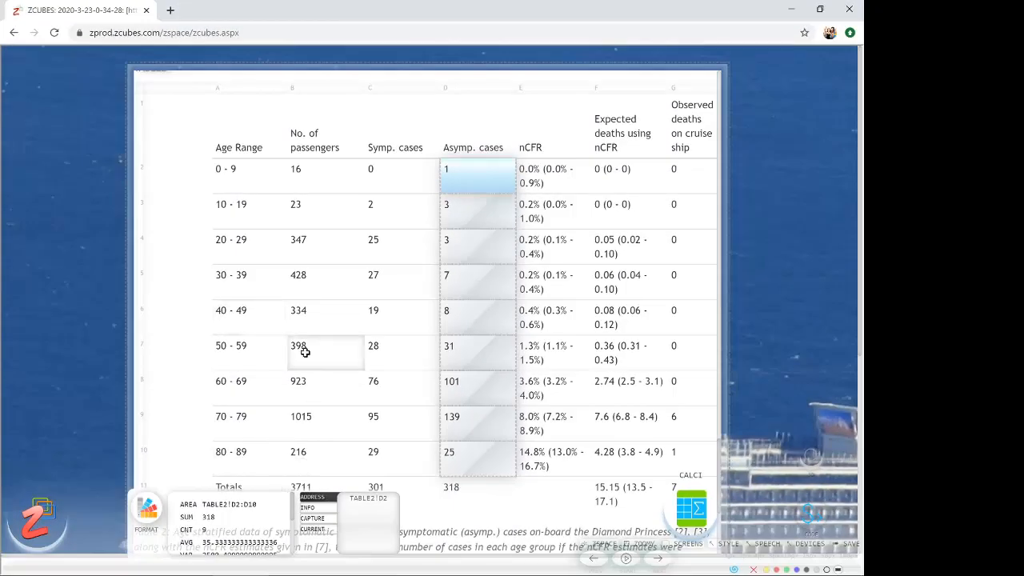
- Compare the sum of the passenger numbers in B2:B10 with the published total in B11
{"action": "scroll", "coordinate": [309, 350], "scroll_direction": "down", "scroll_amount": 2}
{"action": "left_click", "coordinate": [305, 107]}
{"action": "left_click_drag", "start_coordinate": [305, 107], "coordinate": [304, 393]}
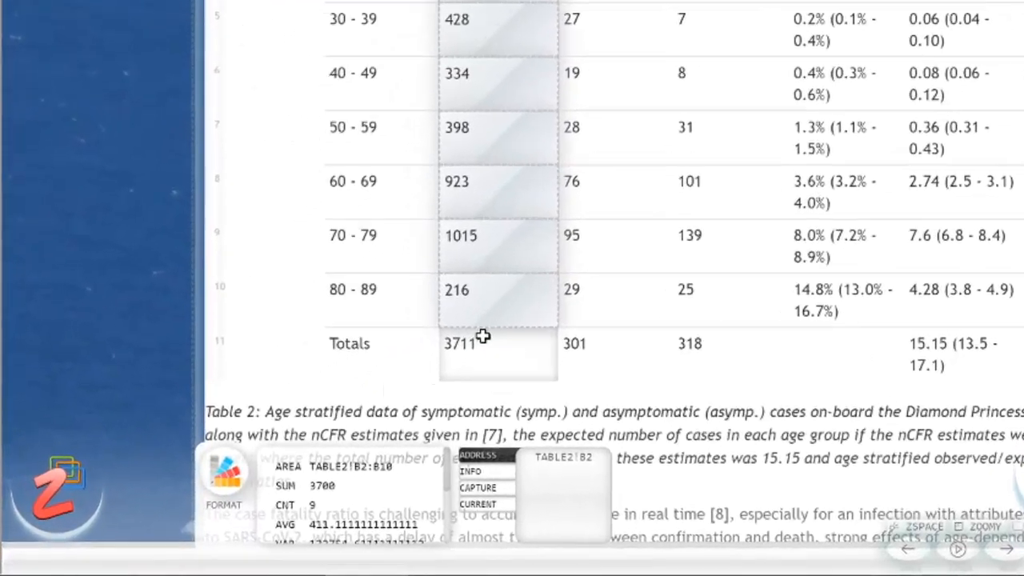
{"action": "left_click", "coordinate": [395, 535]}
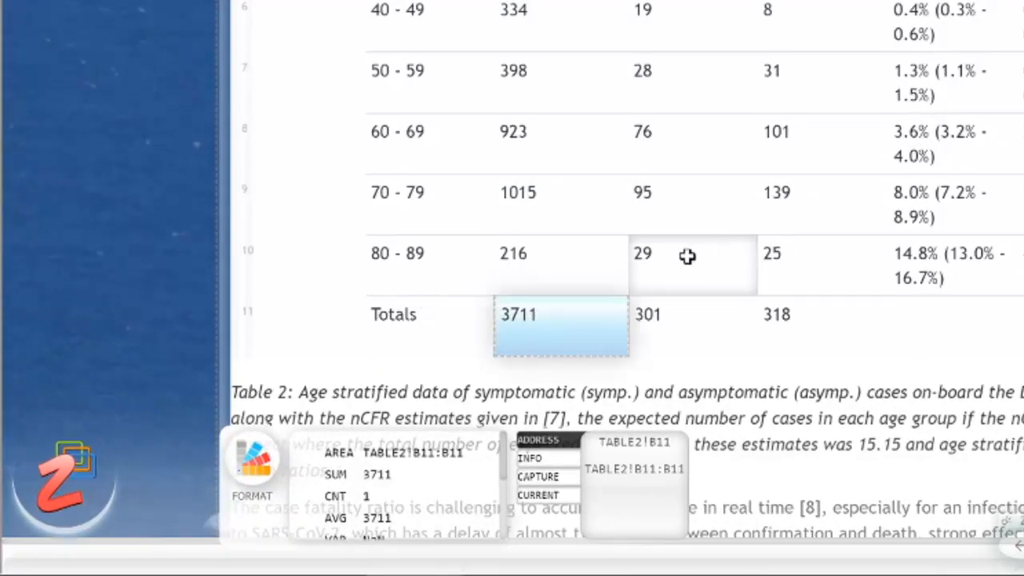
{"action": "left_click_drag", "start_coordinate": [689, 256], "coordinate": [773, 251]}
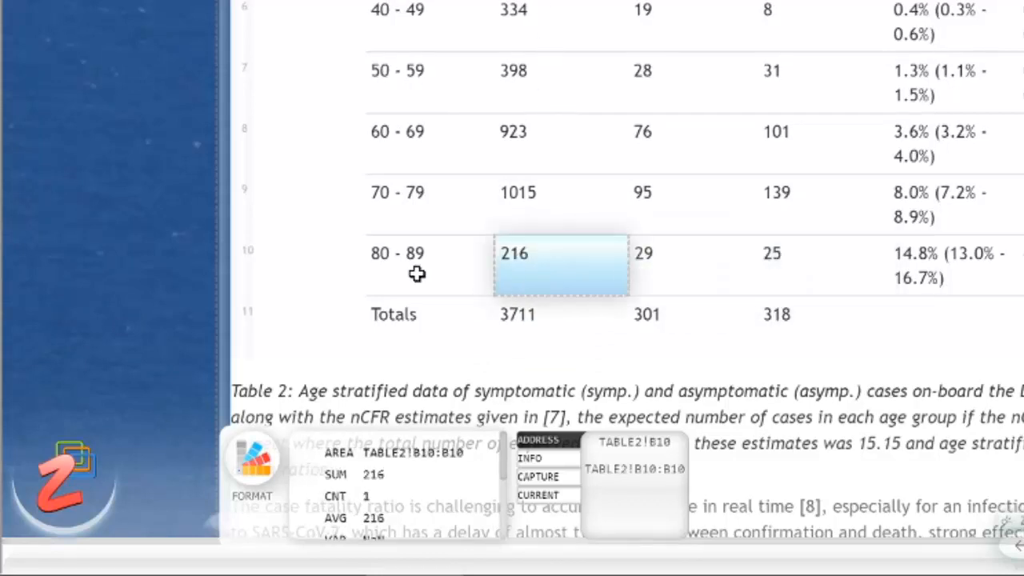
{"action": "left_click", "coordinate": [528, 300]}
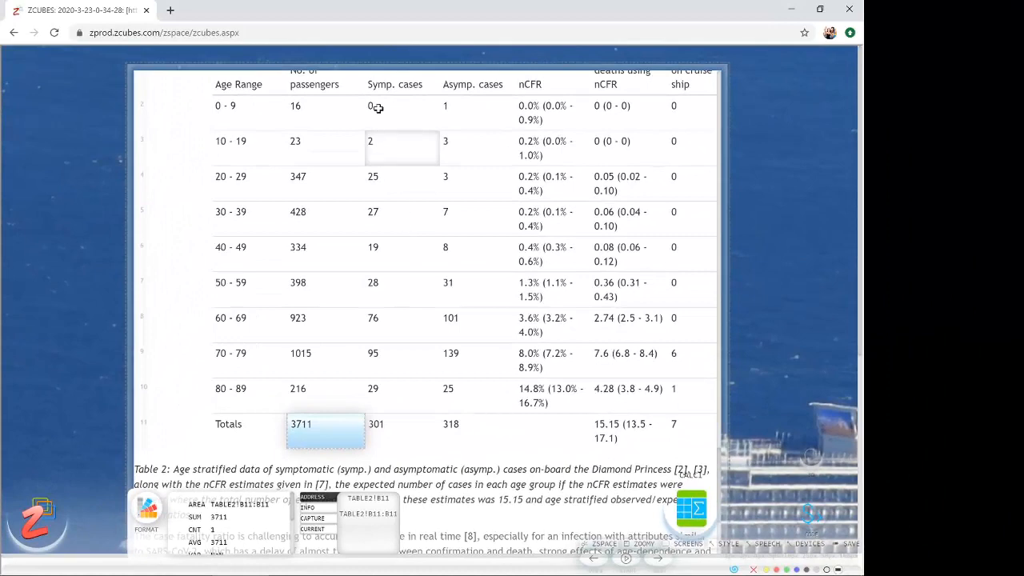
- Recheck the symptomatic cases in C2:C10 and inspect the asymptomatic total in D11
{"action": "left_click_drag", "start_coordinate": [378, 108], "coordinate": [400, 381]}
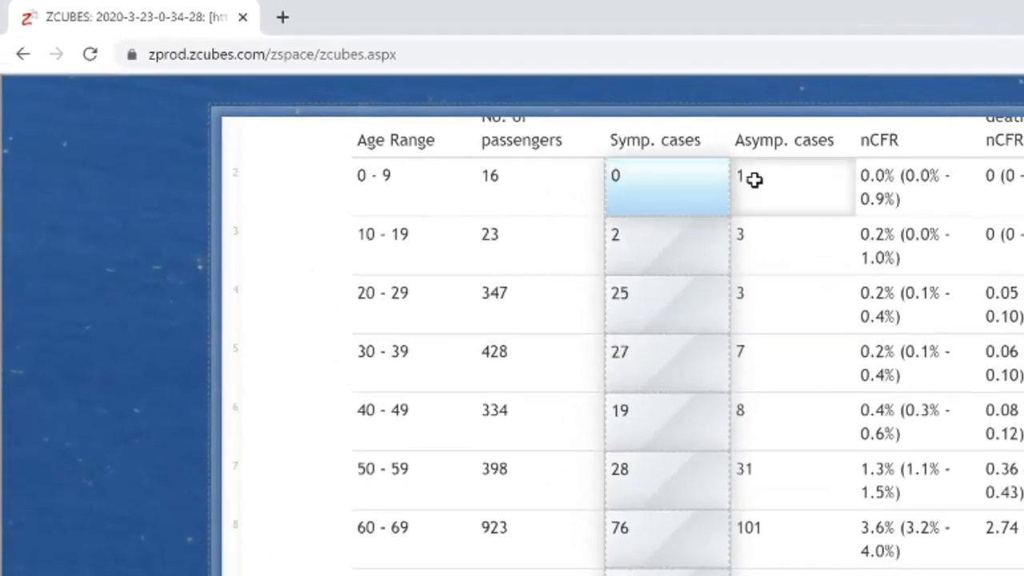
{"action": "left_click_drag", "start_coordinate": [515, 122], "coordinate": [514, 294]}
{"action": "left_click_drag", "start_coordinate": [754, 431], "coordinate": [752, 564]}
{"action": "key", "text": "Escape"}
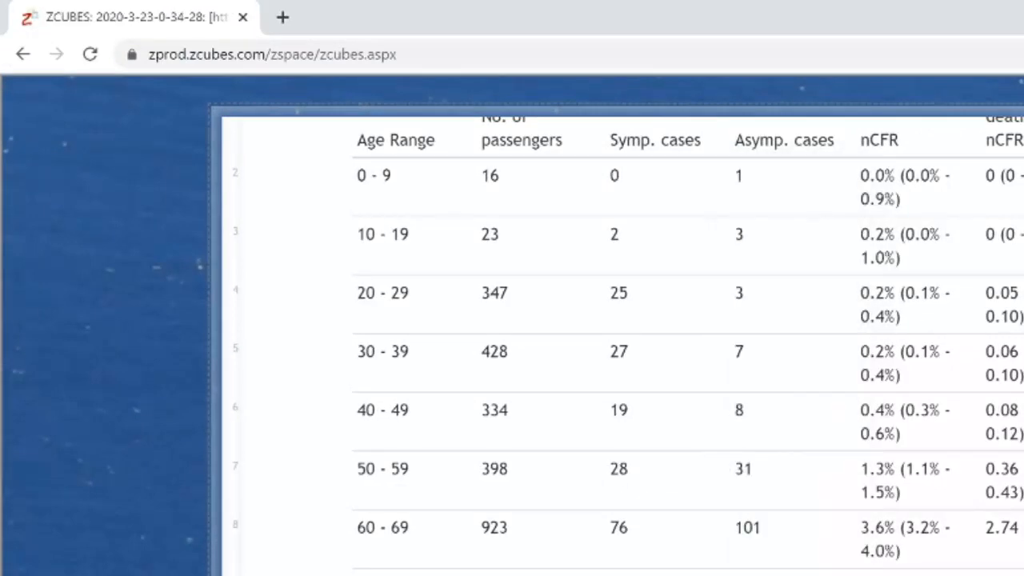
{"action": "left_click", "coordinate": [516, 483]}
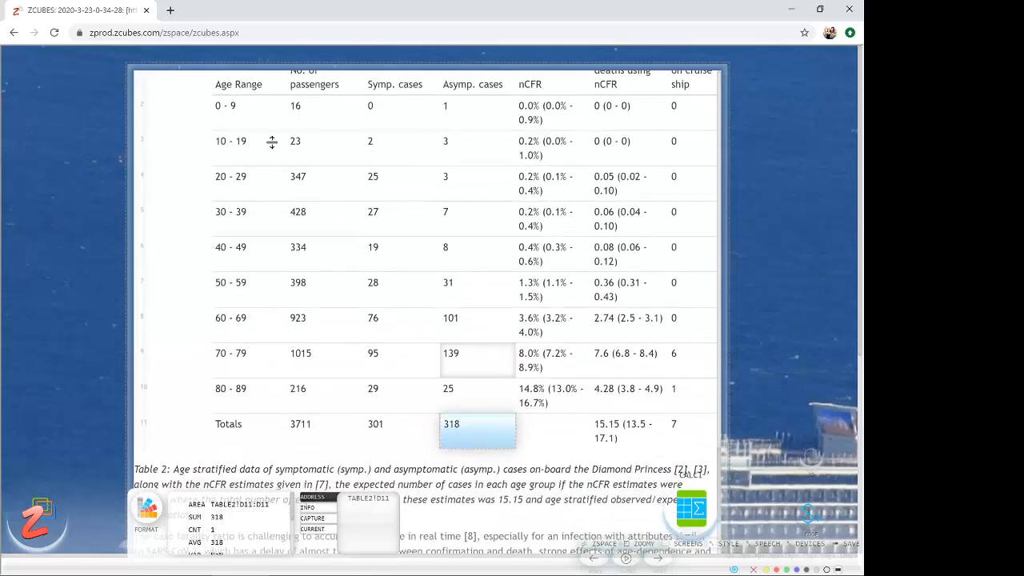
- Copy A1:G10 of Table 2, headers and age groups without the totals row, out of the article as a separate workspace table
{"action": "left_click_drag", "start_coordinate": [236, 80], "coordinate": [676, 411]}
{"action": "scroll", "coordinate": [528, 331], "scroll_direction": "up", "scroll_amount": 3}
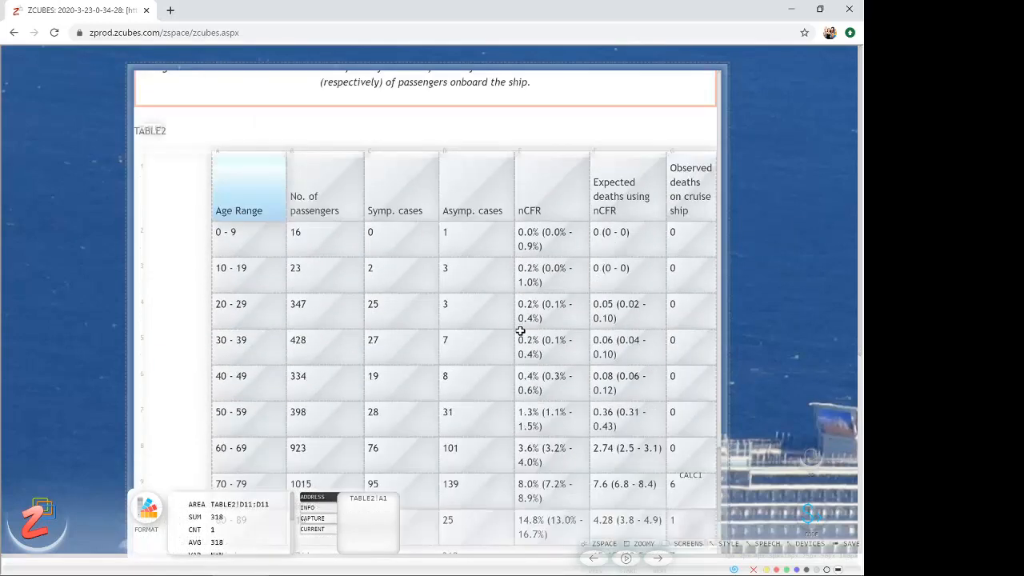
{"action": "left_click", "coordinate": [235, 187]}
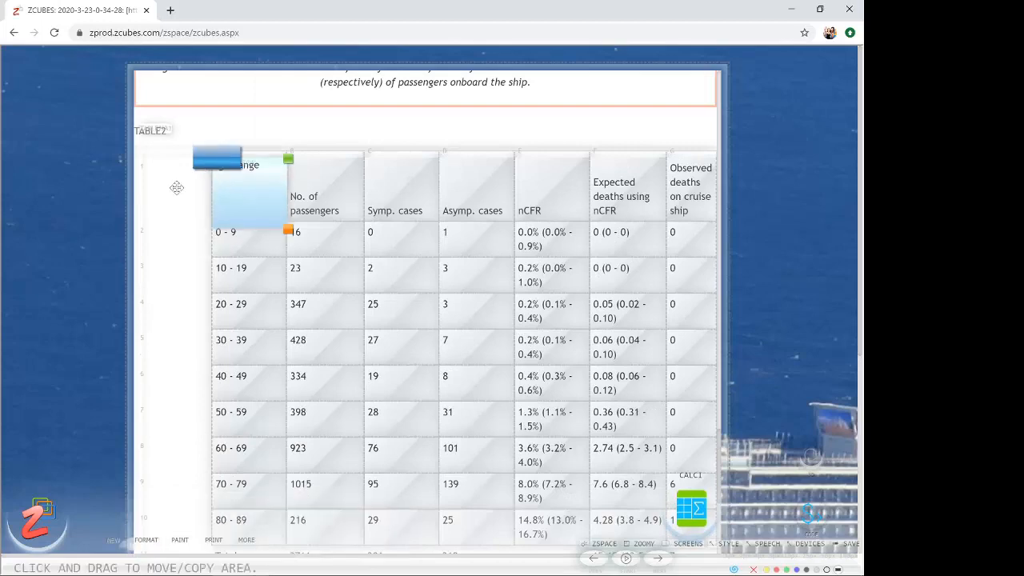
{"action": "left_click_drag", "start_coordinate": [74, 239], "coordinate": [74, 240]}
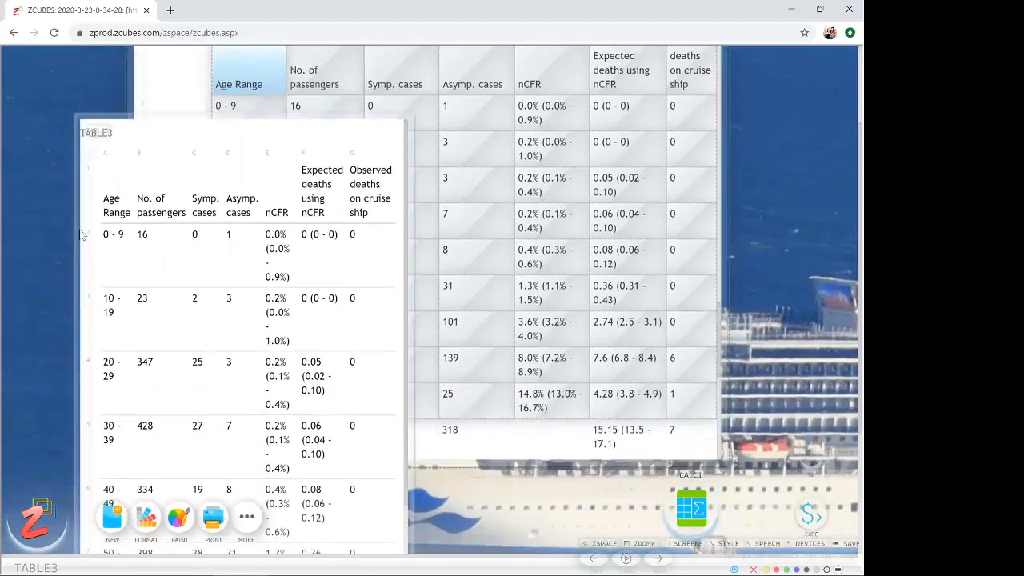
- Place the extracted table below the article and widen its frame and columns A, E, F and G so entries fit on one line
{"action": "left_click_drag", "start_coordinate": [107, 301], "coordinate": [129, 361]}
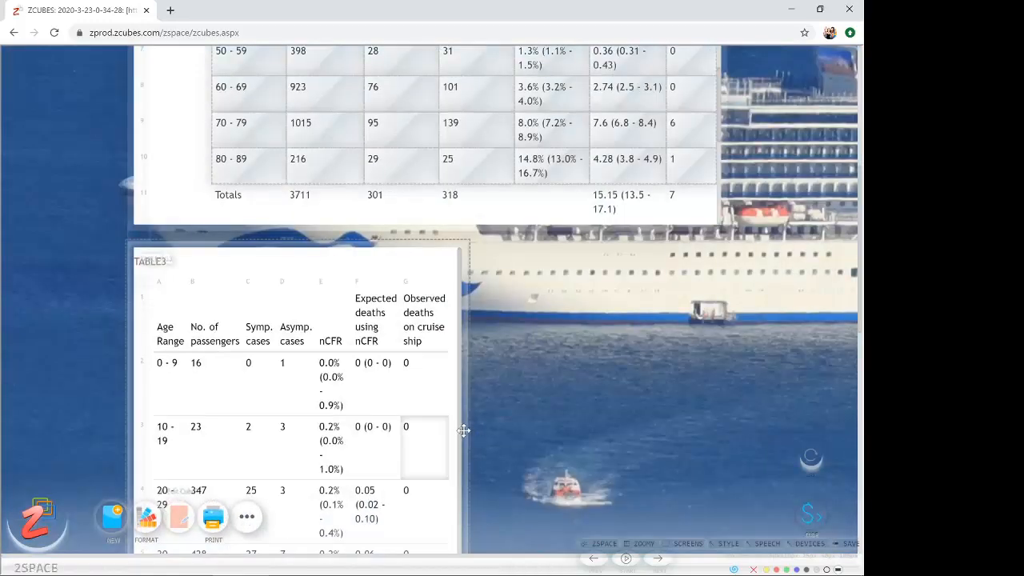
{"action": "left_click_drag", "start_coordinate": [464, 431], "coordinate": [761, 435]}
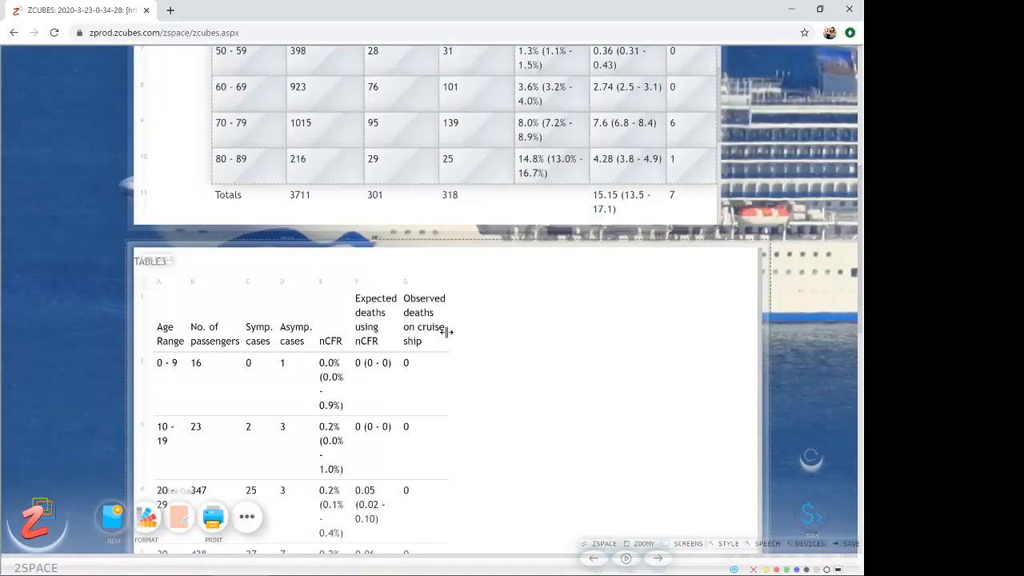
{"action": "left_click_drag", "start_coordinate": [448, 321], "coordinate": [486, 323]}
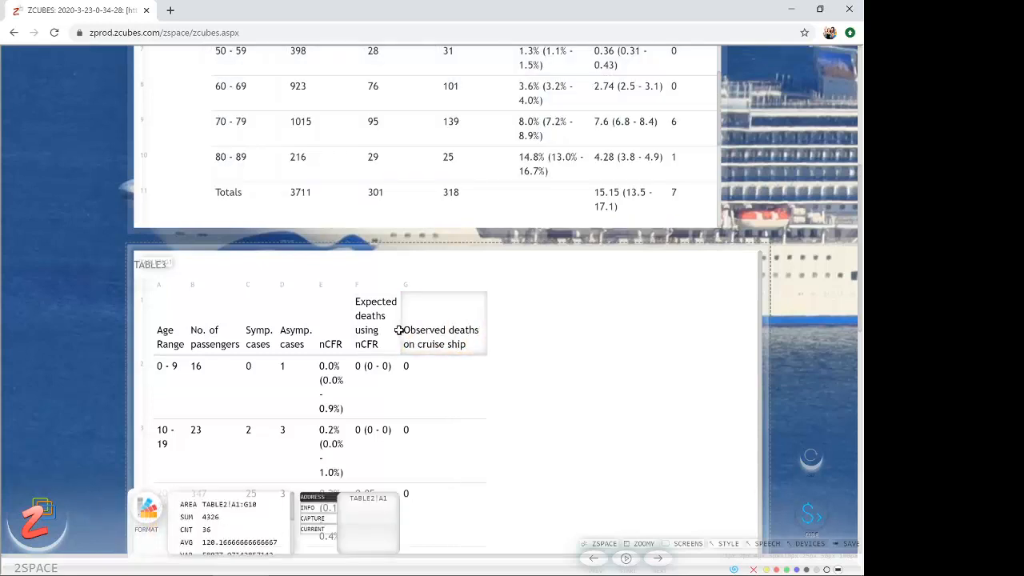
{"action": "left_click_drag", "start_coordinate": [397, 332], "coordinate": [510, 326]}
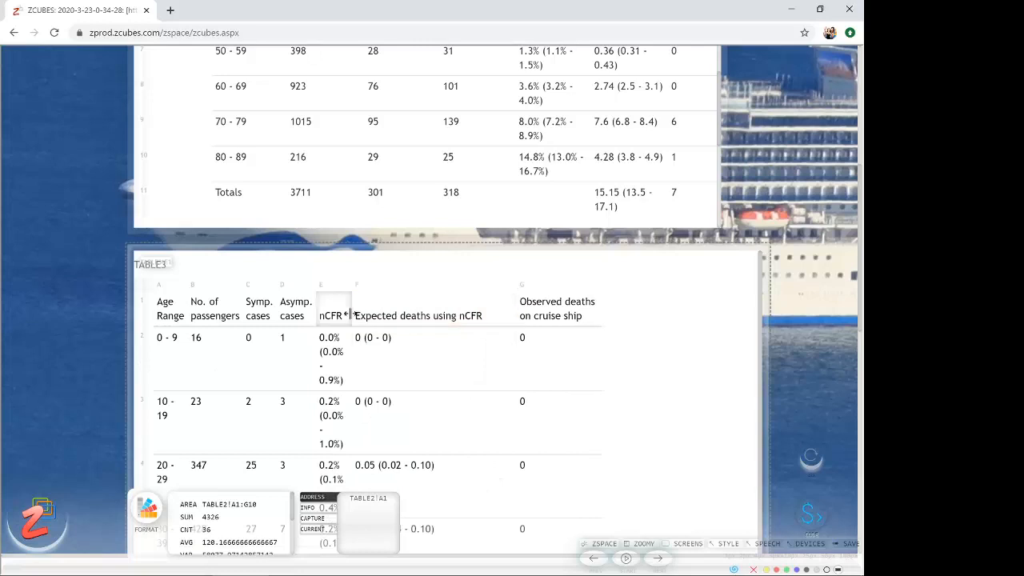
{"action": "left_click_drag", "start_coordinate": [352, 314], "coordinate": [439, 324]}
{"action": "scroll", "coordinate": [440, 324], "scroll_direction": "down", "scroll_amount": 1}
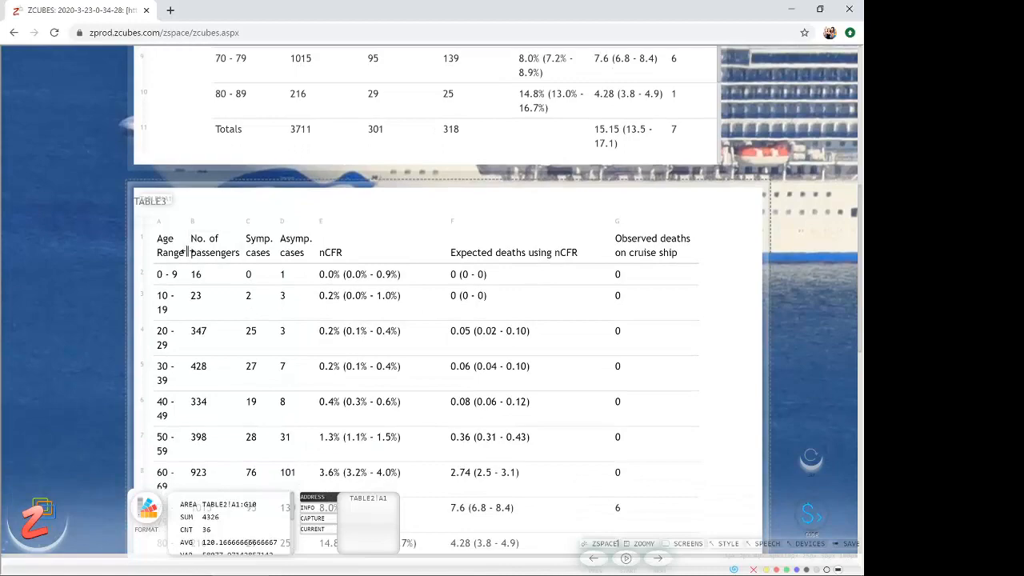
{"action": "left_click_drag", "start_coordinate": [187, 252], "coordinate": [239, 250]}
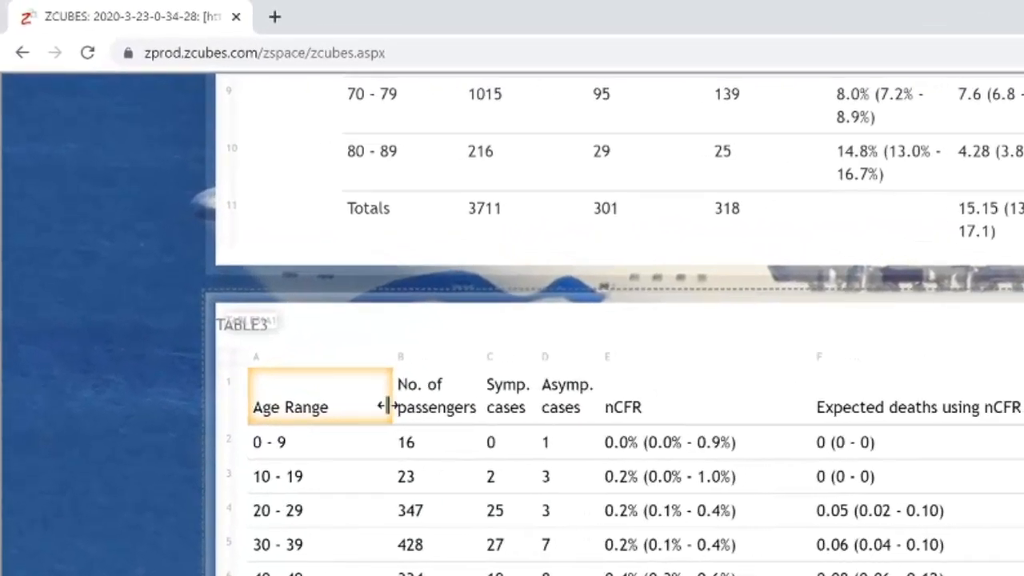
- Review the passenger numbers, symptomatic cases and asymptomatic cases by age group in columns B, C and D of the extracted table
{"action": "left_click_drag", "start_coordinate": [386, 406], "coordinate": [429, 575]}
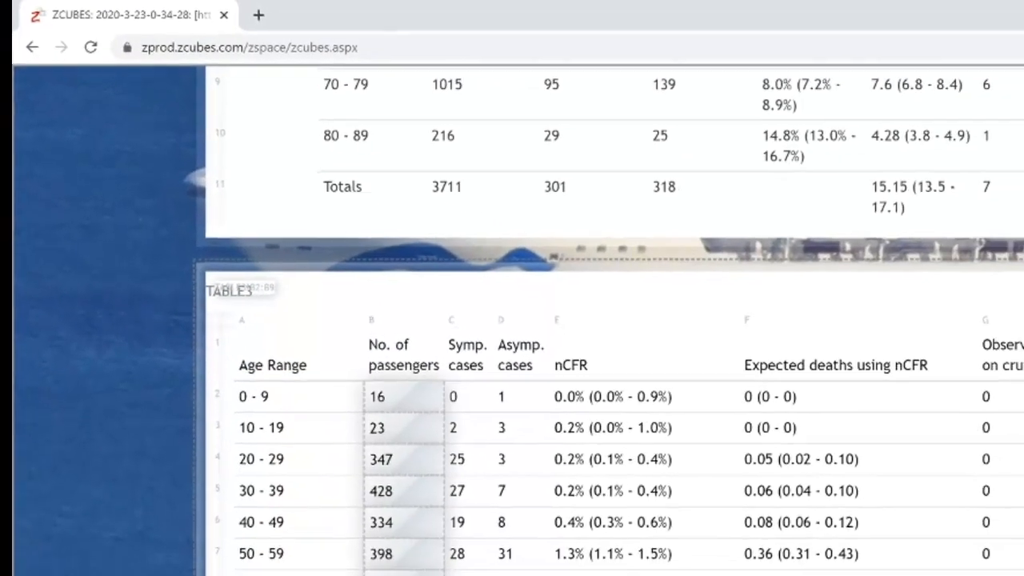
{"action": "left_click_drag", "start_coordinate": [454, 399], "coordinate": [458, 575]}
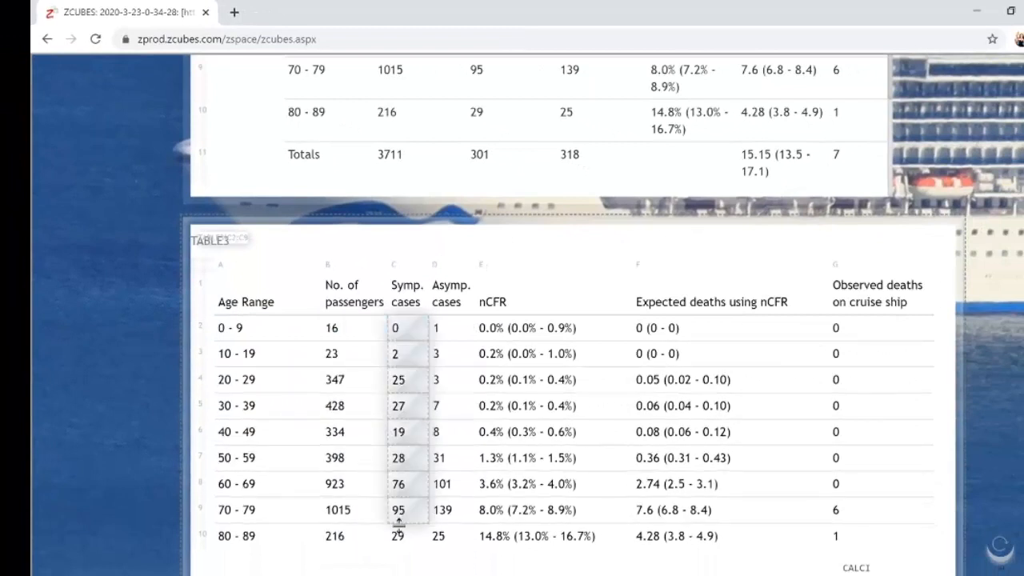
{"action": "left_click_drag", "start_coordinate": [398, 521], "coordinate": [399, 539]}
{"action": "left_click_drag", "start_coordinate": [447, 341], "coordinate": [441, 540]}
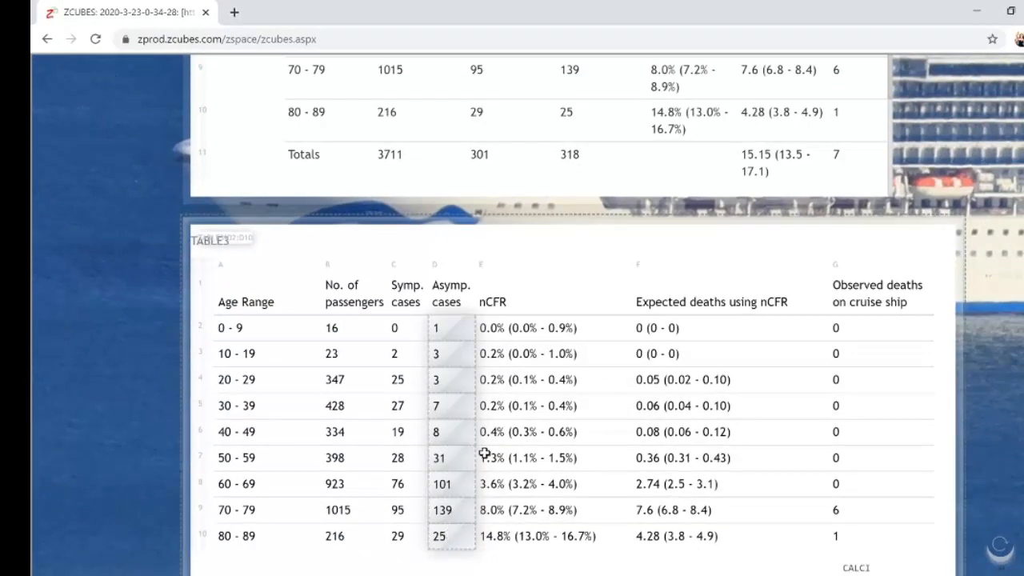
- Examine the nCFR ranges in E2:E10 and the expected deaths in F2:F10
{"action": "left_click_drag", "start_coordinate": [497, 331], "coordinate": [501, 536]}
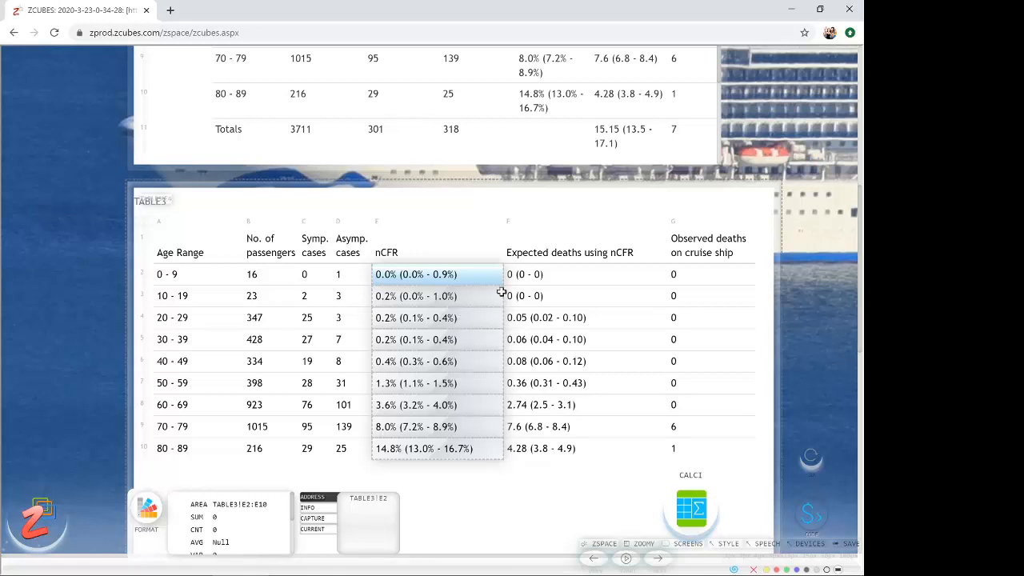
{"action": "left_click_drag", "start_coordinate": [532, 275], "coordinate": [549, 450]}
{"action": "left_click", "coordinate": [531, 271]}
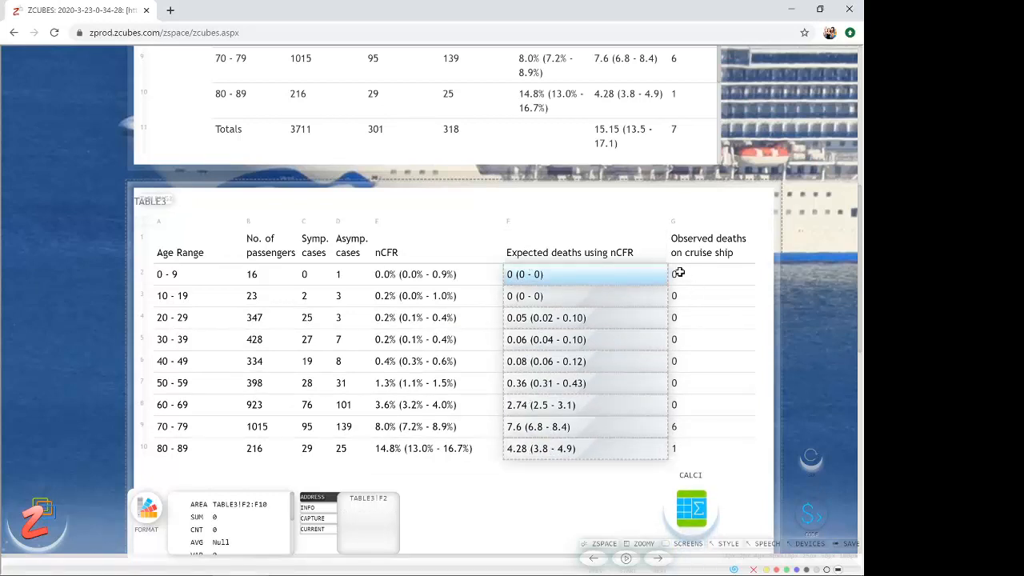
- Compare the observed deaths in G2:G10, especially G9:G10, with the nCFR in E2:E10 and the expected deaths
{"action": "left_click_drag", "start_coordinate": [678, 272], "coordinate": [688, 450]}
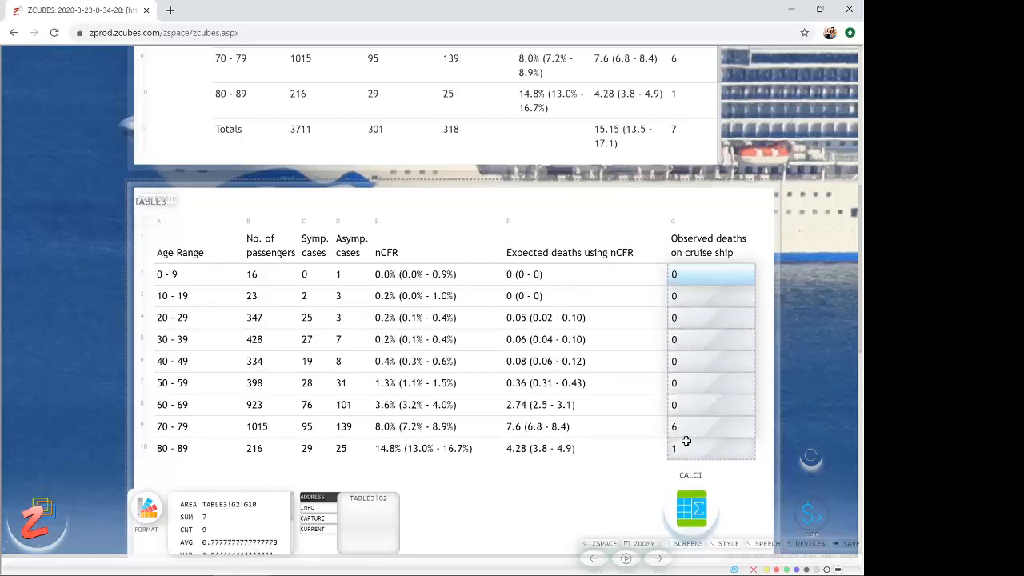
{"action": "left_click", "coordinate": [630, 426]}
{"action": "left_click_drag", "start_coordinate": [726, 421], "coordinate": [677, 444]}
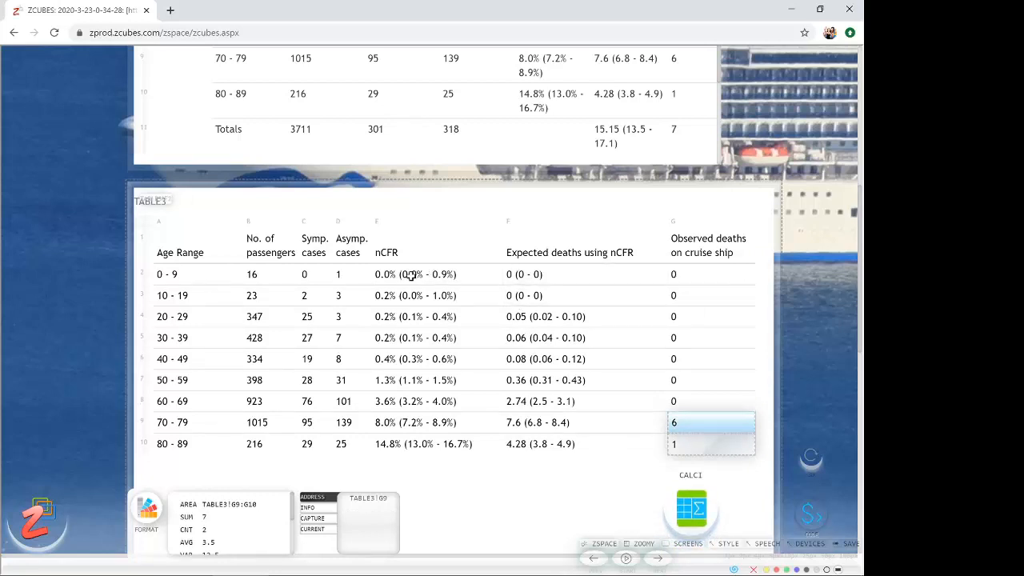
{"action": "left_click_drag", "start_coordinate": [411, 275], "coordinate": [430, 449]}
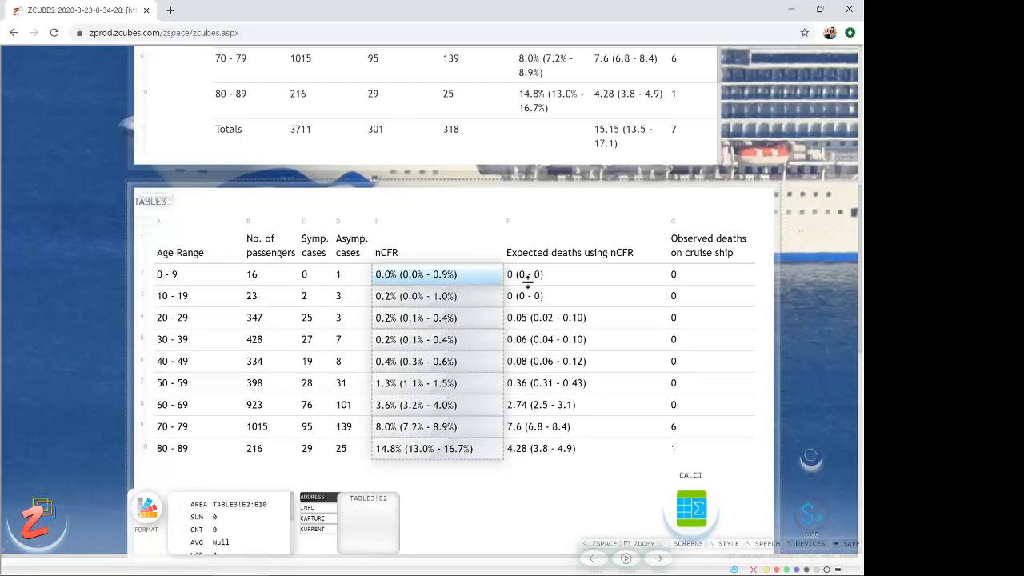
{"action": "left_click_drag", "start_coordinate": [527, 276], "coordinate": [567, 269]}
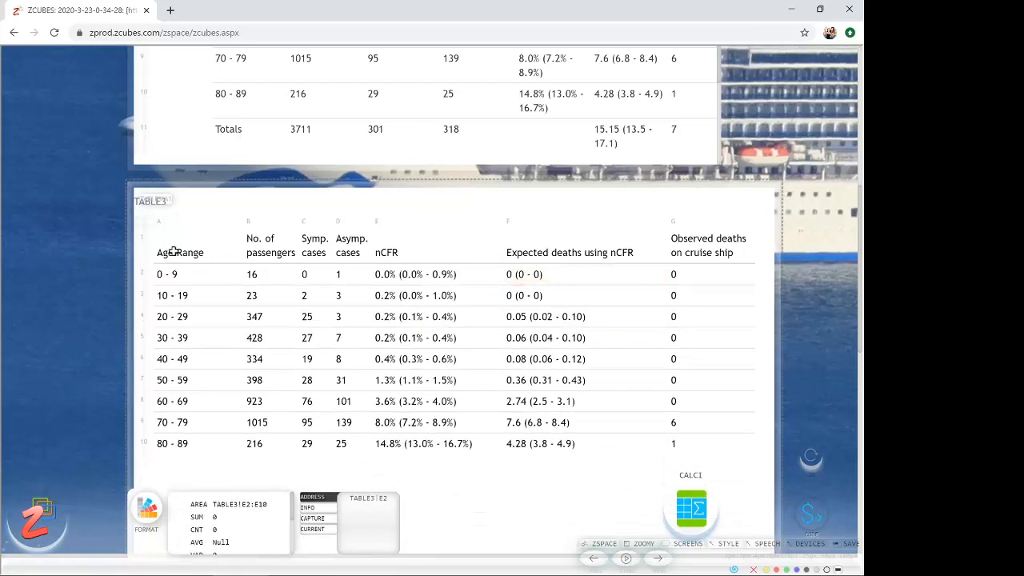
- Create a curved line chart from A1:D10 of the extracted table and enlarge its frame to show the legend
{"action": "left_click_drag", "start_coordinate": [173, 247], "coordinate": [346, 440]}
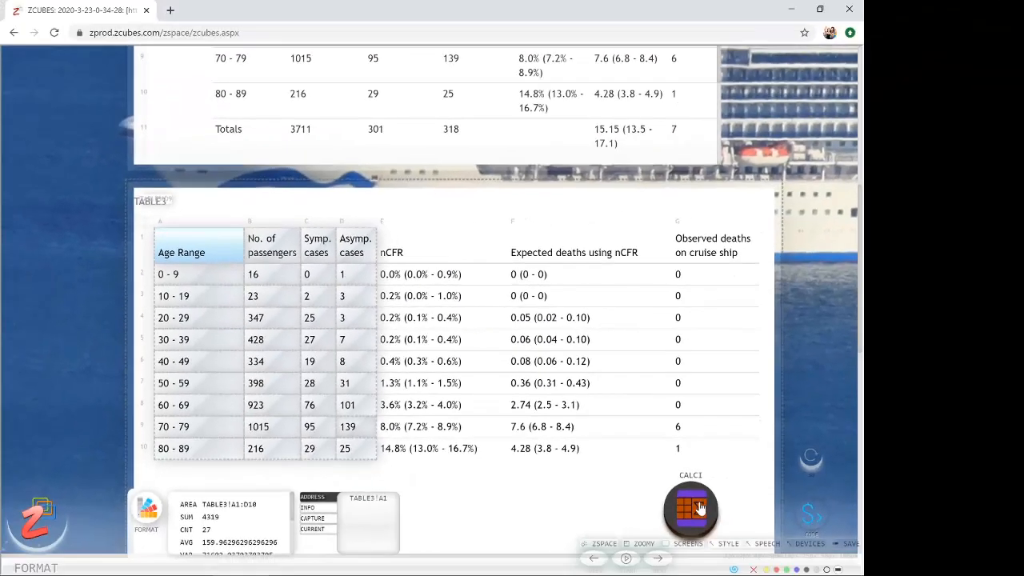
{"action": "left_click", "coordinate": [696, 508]}
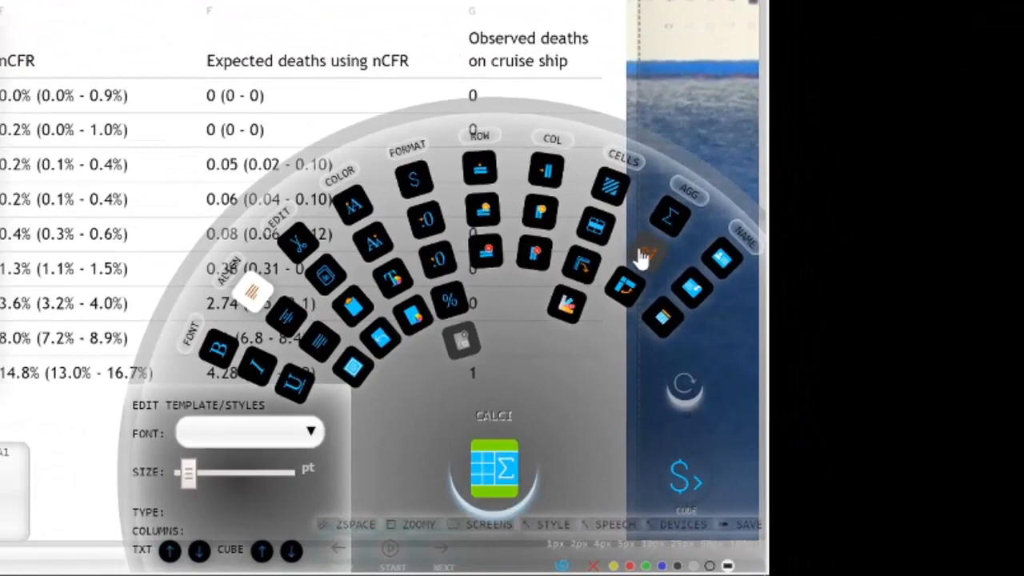
{"action": "left_click", "coordinate": [718, 312]}
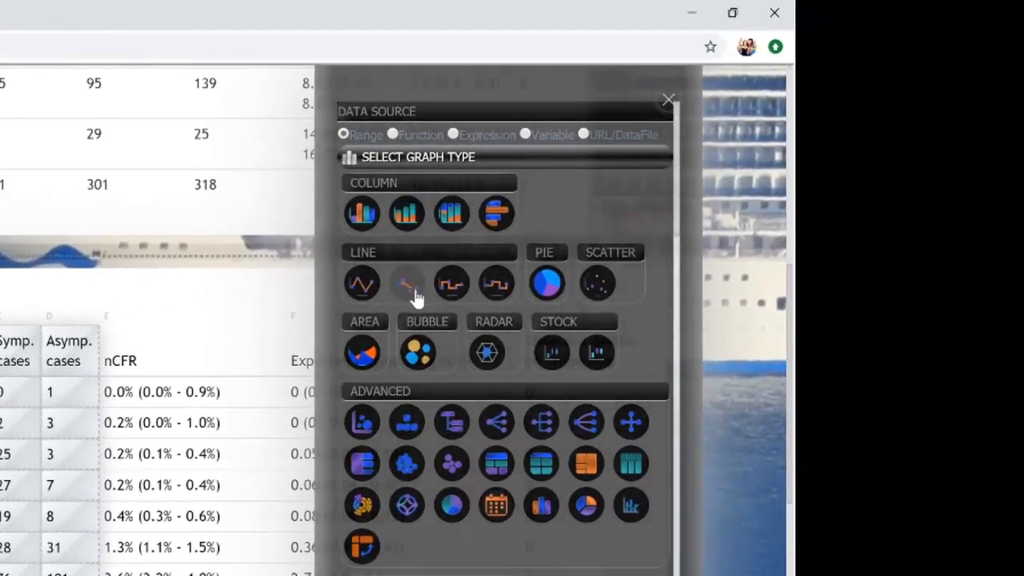
{"action": "left_click", "coordinate": [414, 290]}
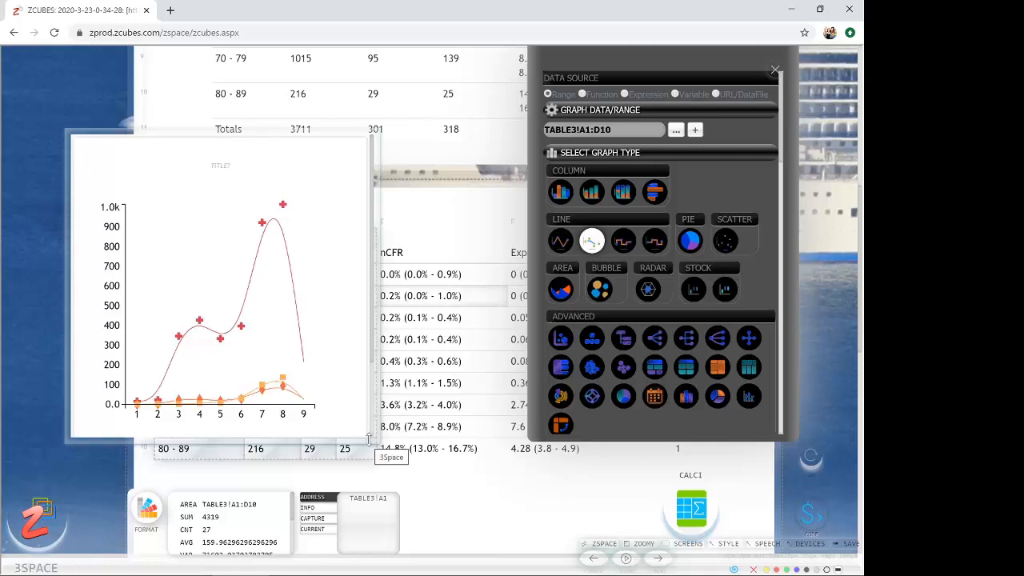
{"action": "left_click_drag", "start_coordinate": [369, 439], "coordinate": [489, 498]}
- Set the chart's axis headers to represent Category (X) Names in addition to the series name
{"action": "scroll", "coordinate": [682, 260], "scroll_direction": "down", "scroll_amount": 2}
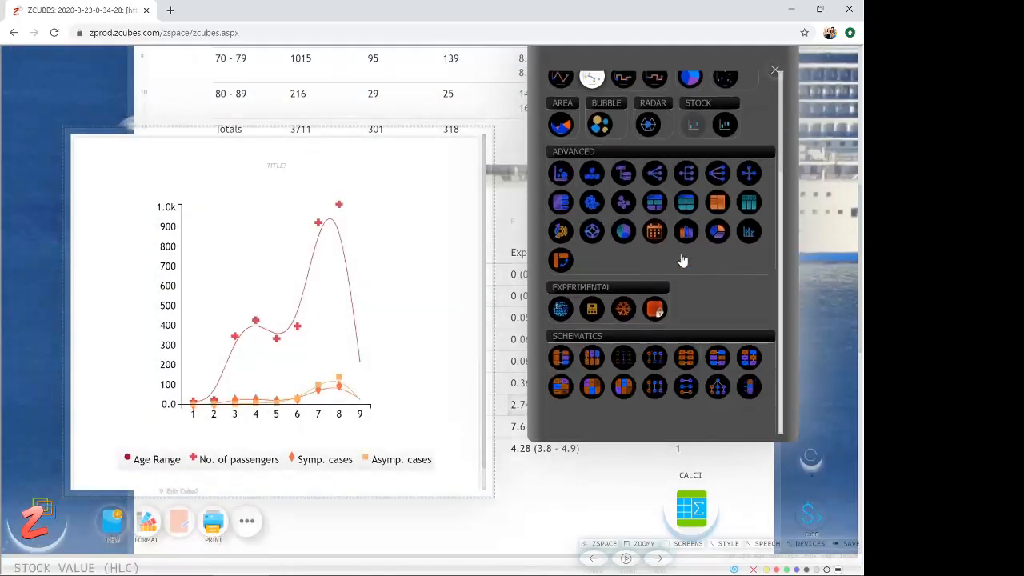
{"action": "scroll", "coordinate": [683, 260], "scroll_direction": "down", "scroll_amount": 10}
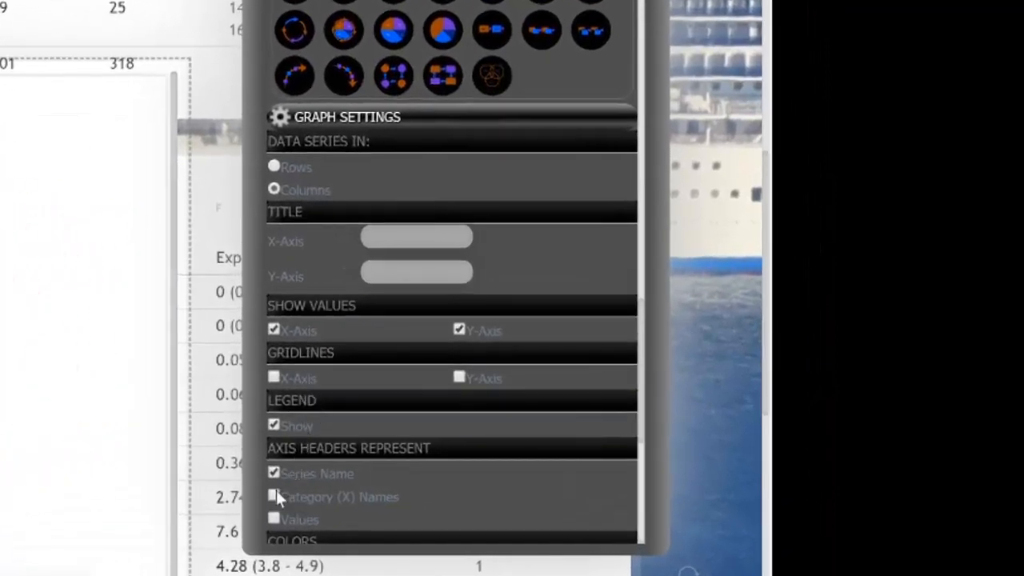
{"action": "left_click", "coordinate": [274, 496]}
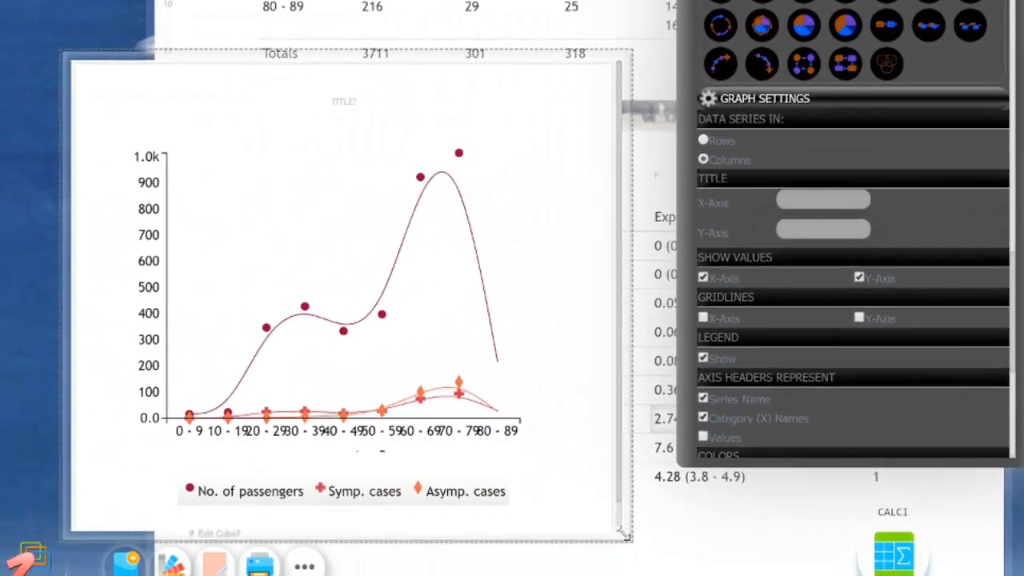
- Widen the chart's frame and plot area so the age-range labels no longer overlap, and reposition the chart in the workspace
{"action": "left_click_drag", "start_coordinate": [624, 535], "coordinate": [991, 542]}
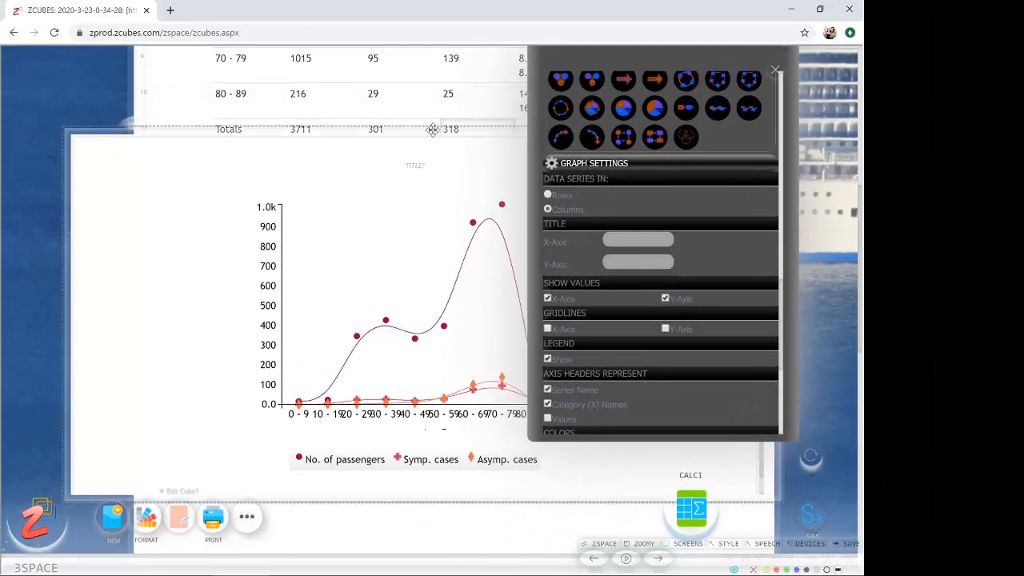
{"action": "left_click_drag", "start_coordinate": [506, 84], "coordinate": [412, 114]}
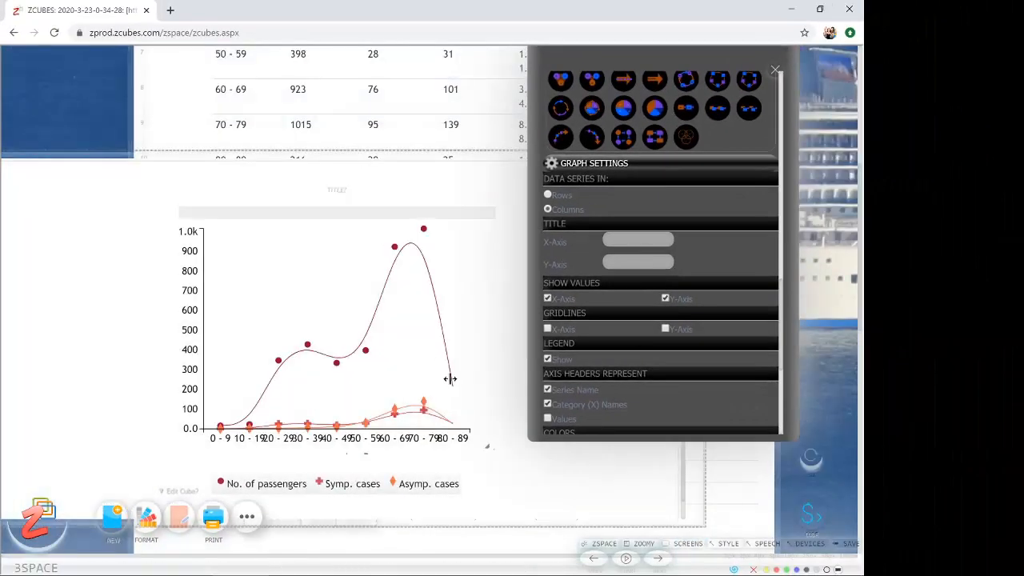
{"action": "left_click_drag", "start_coordinate": [486, 445], "coordinate": [667, 458]}
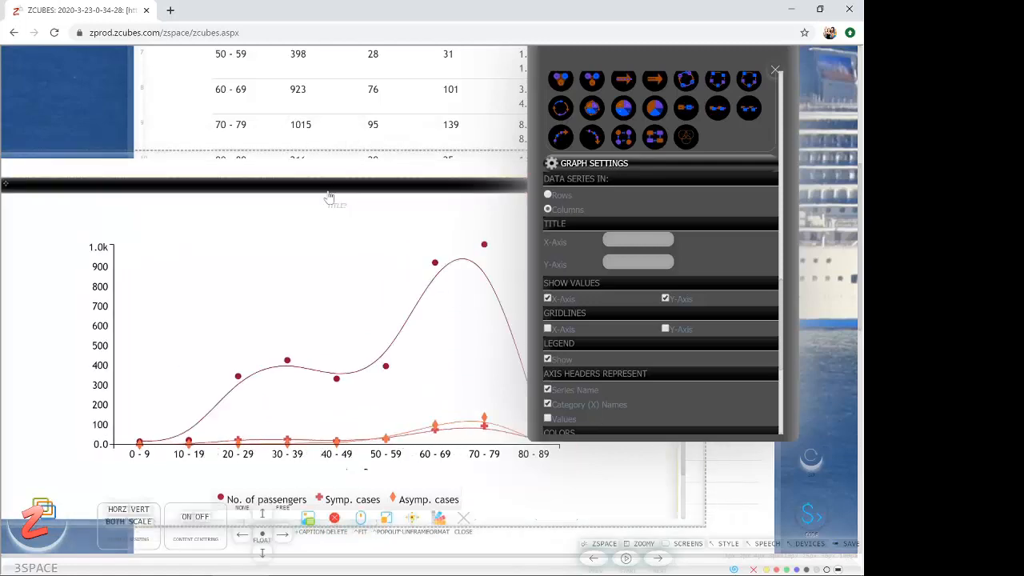
{"action": "left_click_drag", "start_coordinate": [242, 154], "coordinate": [265, 112]}
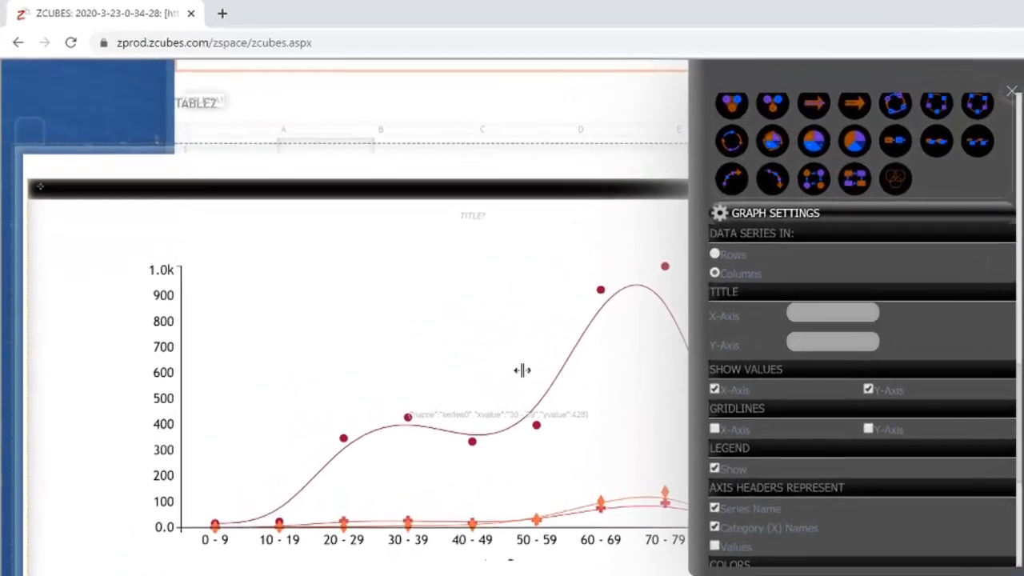
- Try column chart variants, including 100% stacked and plain columns, for the age-group data, and return to the curved line type
{"action": "scroll", "coordinate": [698, 80], "scroll_direction": "up", "scroll_amount": 5}
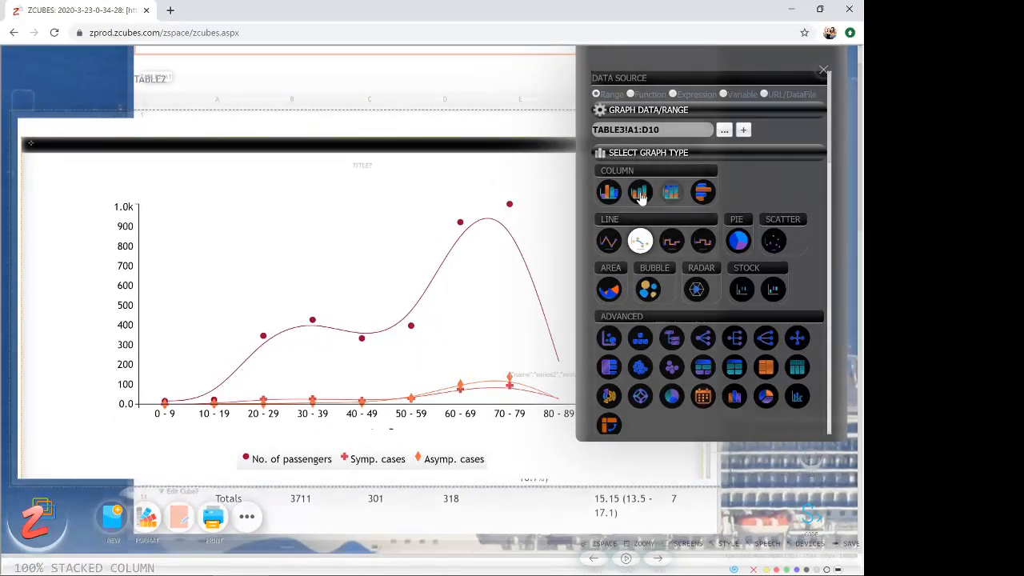
{"action": "left_click", "coordinate": [670, 192]}
{"action": "left_click", "coordinate": [657, 196]}
{"action": "left_click", "coordinate": [609, 200]}
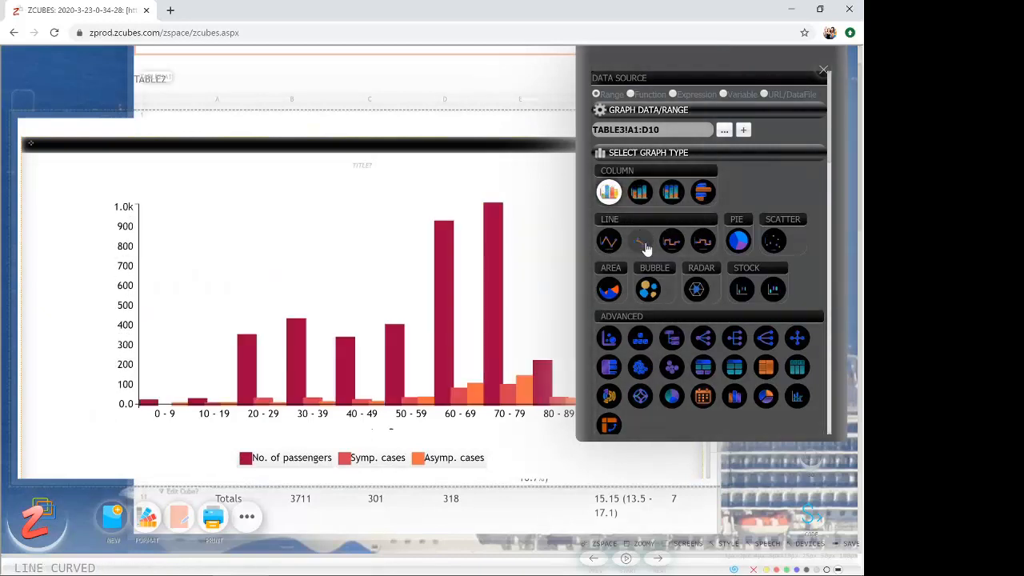
{"action": "left_click", "coordinate": [644, 244]}
- Try the bubble, area and radar types on the chart, and switch back to the curved line type
{"action": "left_click", "coordinate": [647, 288]}
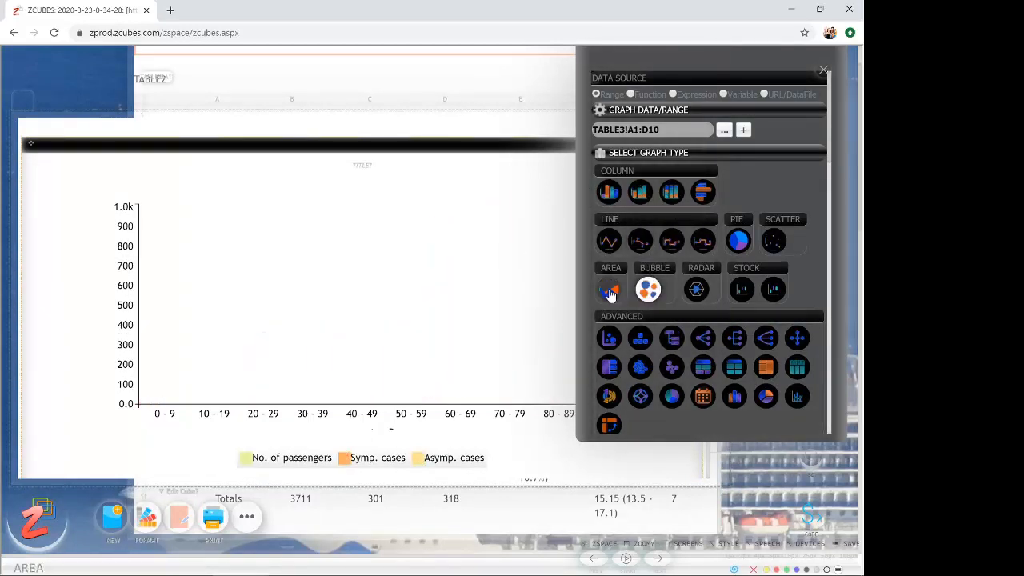
{"action": "left_click", "coordinate": [611, 290]}
{"action": "left_click", "coordinate": [699, 290]}
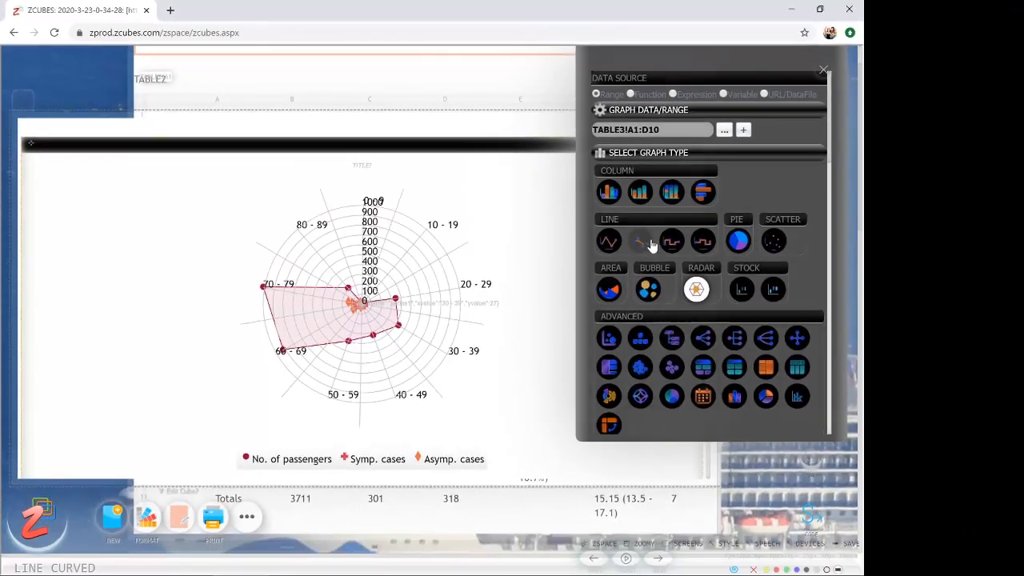
{"action": "left_click", "coordinate": [855, 321]}
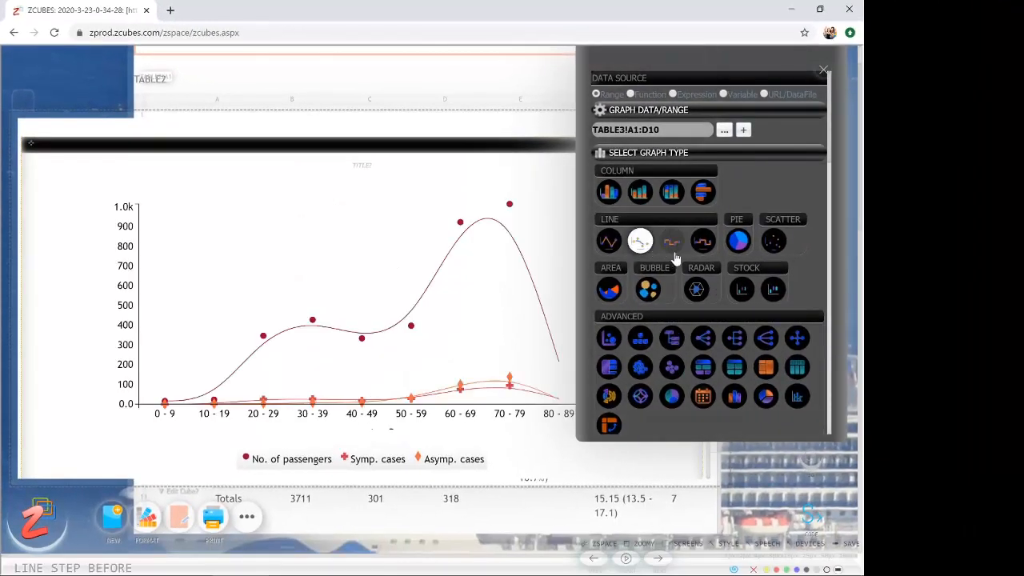
- Apply the YlGnBu color scheme to the curved line chart
{"action": "scroll", "coordinate": [752, 288], "scroll_direction": "down", "scroll_amount": 6}
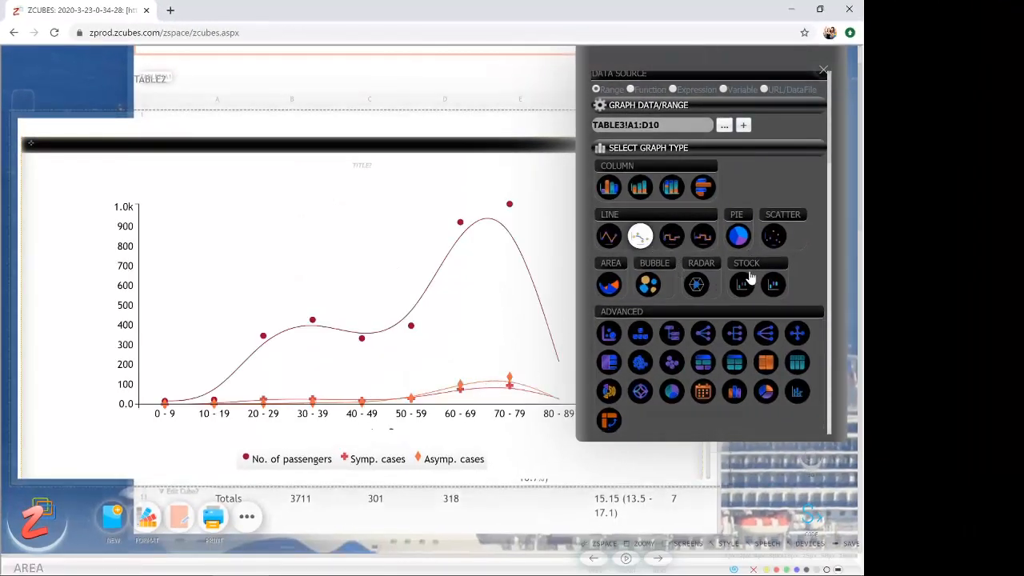
{"action": "scroll", "coordinate": [753, 288], "scroll_direction": "up", "scroll_amount": 2}
{"action": "scroll", "coordinate": [748, 284], "scroll_direction": "up", "scroll_amount": 2}
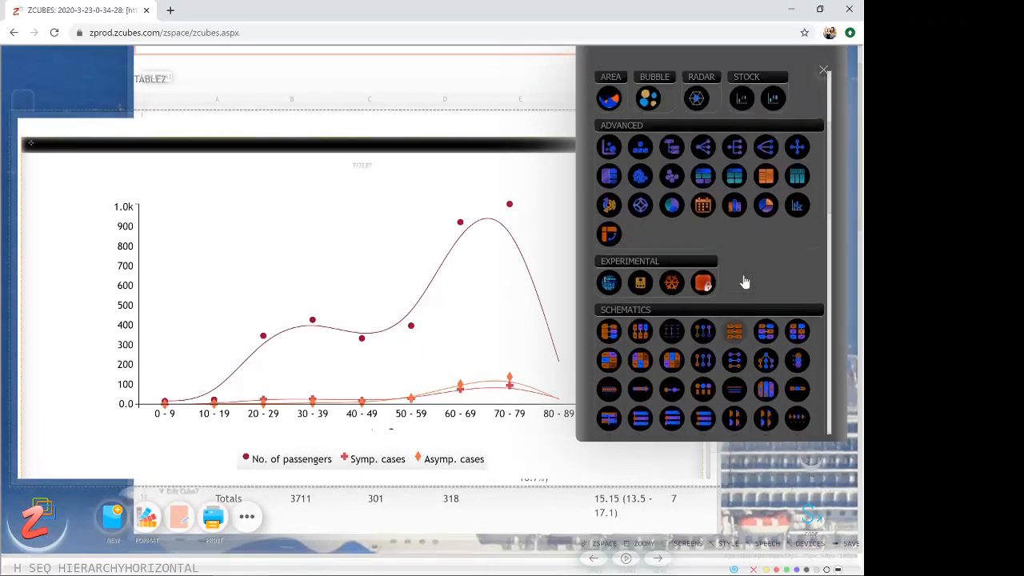
{"action": "scroll", "coordinate": [773, 201], "scroll_direction": "down", "scroll_amount": 10}
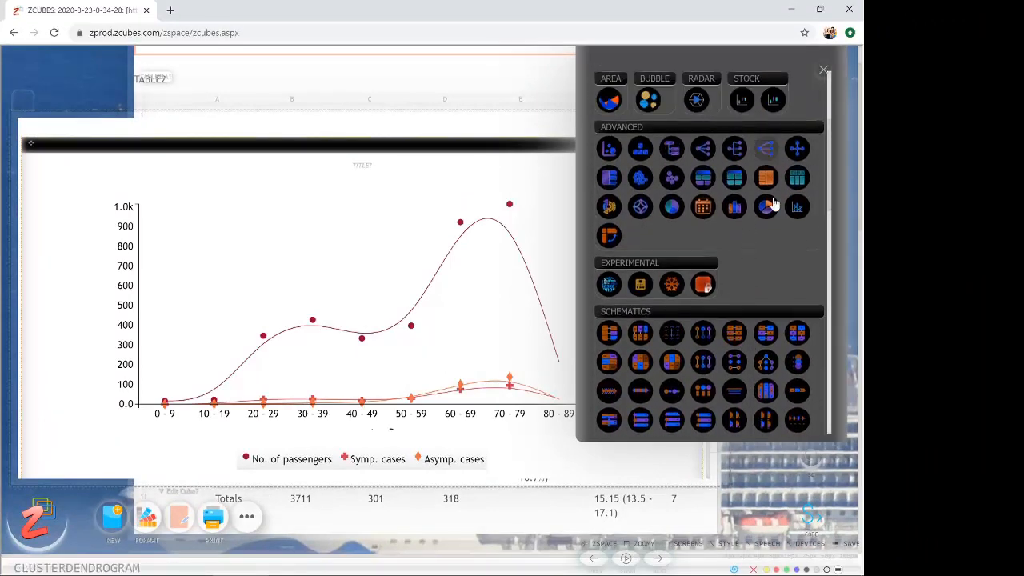
{"action": "scroll", "coordinate": [816, 331], "scroll_direction": "up", "scroll_amount": 4}
{"action": "scroll", "coordinate": [784, 332], "scroll_direction": "down", "scroll_amount": 10}
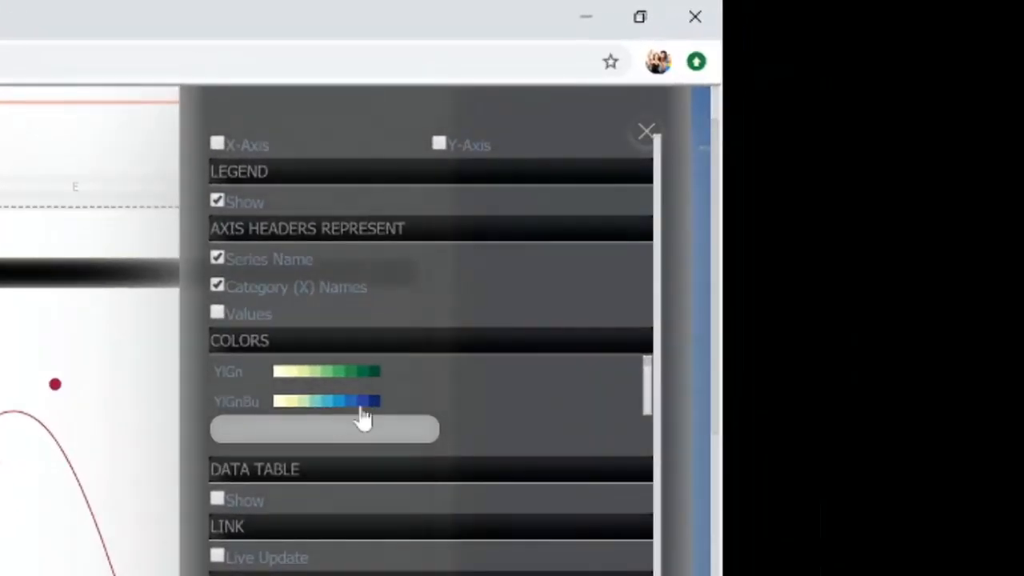
{"action": "left_click", "coordinate": [513, 314]}
{"action": "left_click", "coordinate": [474, 298]}
{"action": "left_click", "coordinate": [413, 350]}
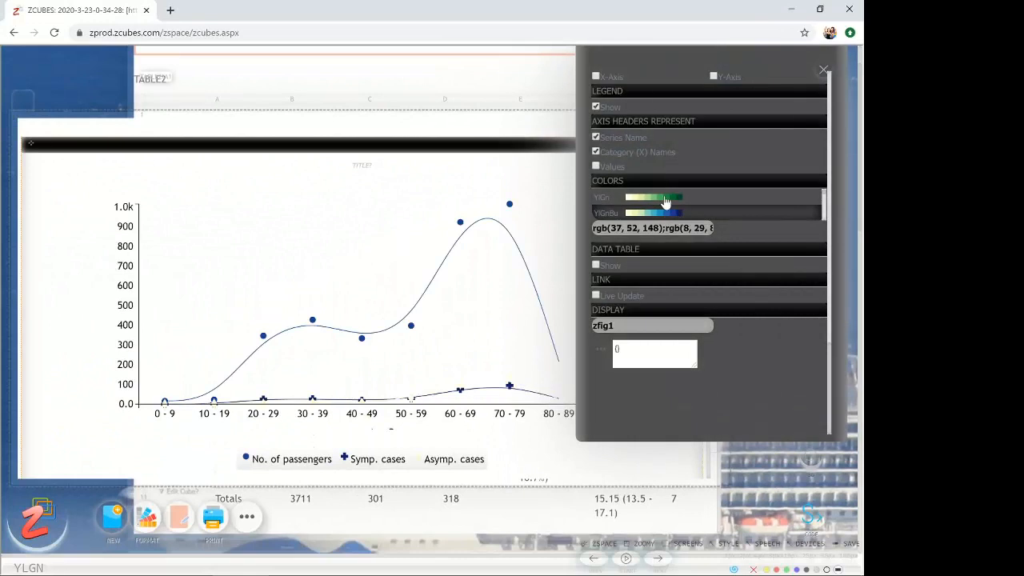
- Compare the YlGn and YlGnBu color schemes on the curved line chart, and apply the PuRd scheme
{"action": "left_click", "coordinate": [665, 201]}
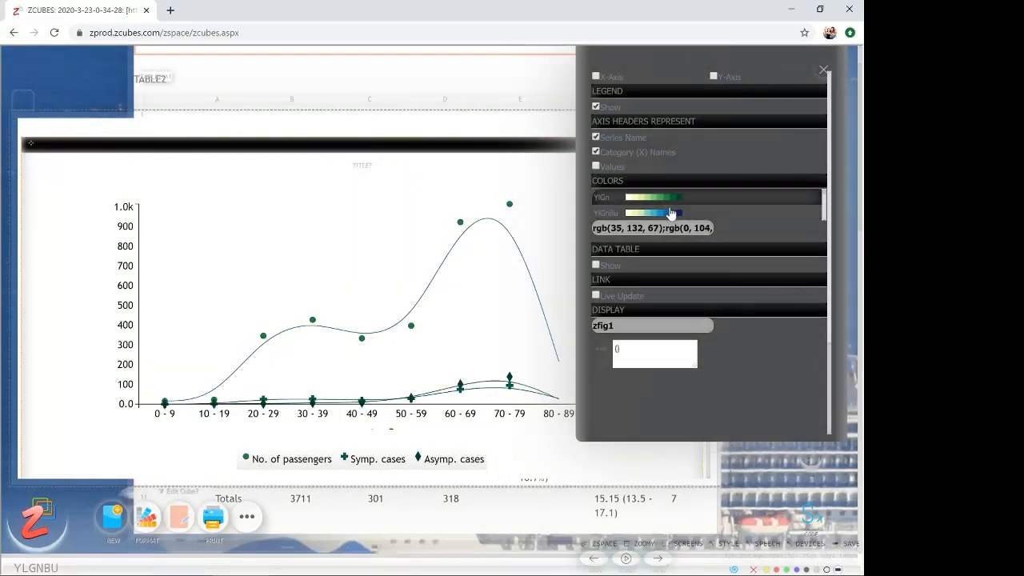
{"action": "left_click", "coordinate": [675, 214]}
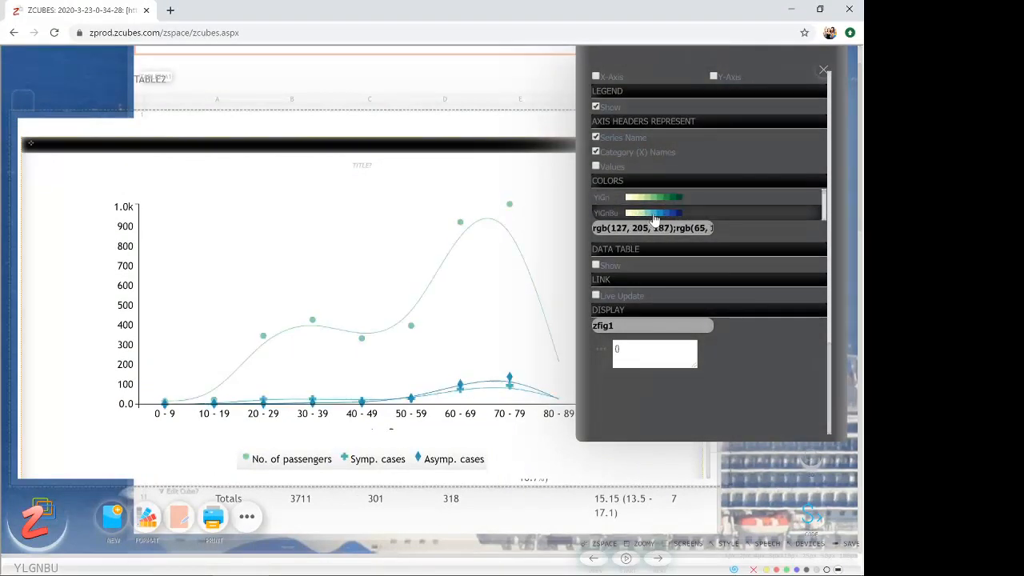
{"action": "left_click", "coordinate": [659, 196]}
{"action": "left_click", "coordinate": [672, 213]}
{"action": "scroll", "coordinate": [675, 215], "scroll_direction": "down", "scroll_amount": 2}
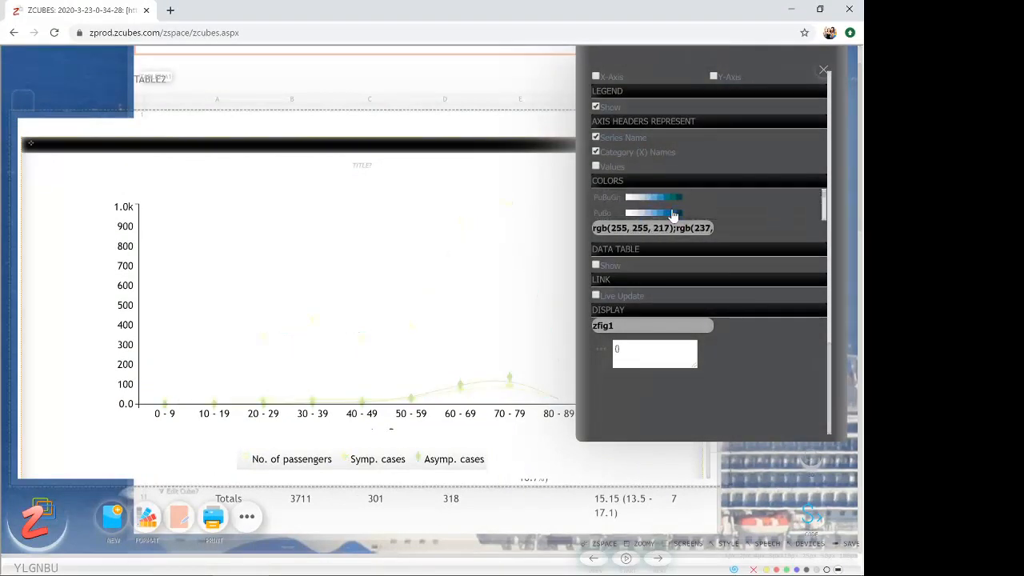
{"action": "left_click", "coordinate": [673, 202]}
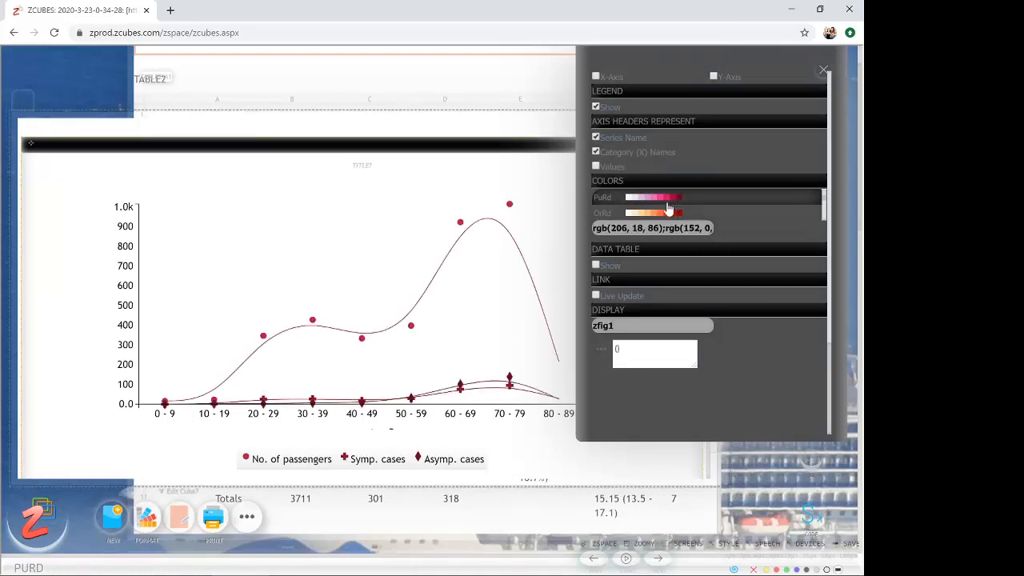
- Move the chart down off the age-stratified table and close the graph settings
{"action": "scroll", "coordinate": [669, 216], "scroll_direction": "up", "scroll_amount": 3}
{"action": "scroll", "coordinate": [719, 192], "scroll_direction": "up", "scroll_amount": 5}
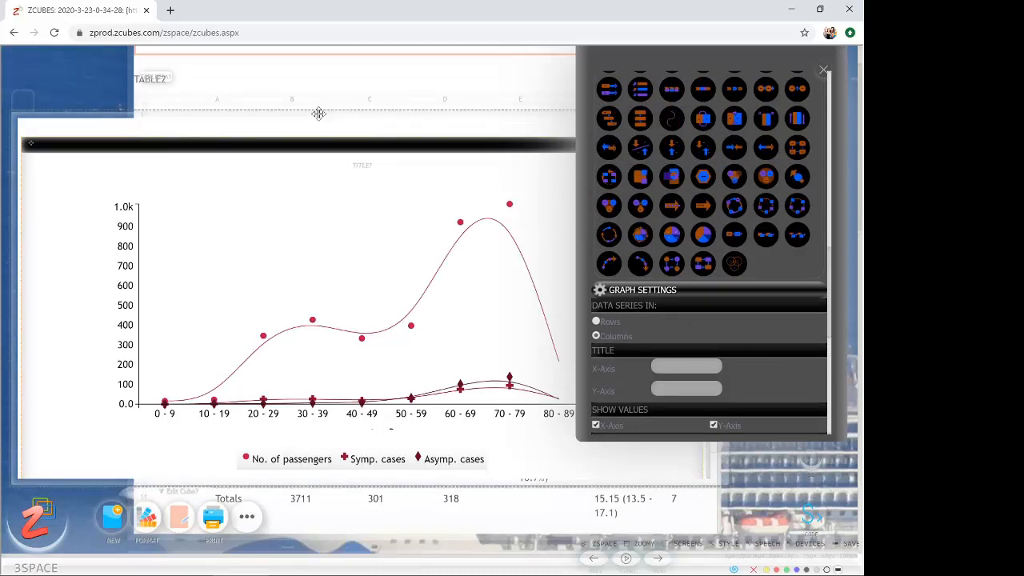
{"action": "left_click_drag", "start_coordinate": [319, 114], "coordinate": [304, 457]}
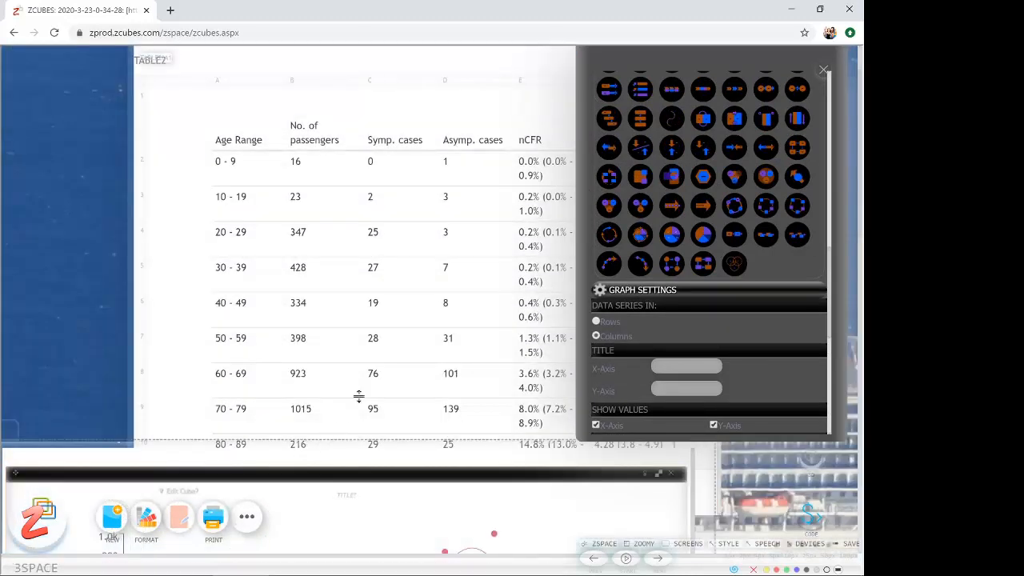
{"action": "scroll", "coordinate": [136, 282], "scroll_direction": "down", "scroll_amount": 1}
{"action": "left_click_drag", "start_coordinate": [174, 384], "coordinate": [274, 523]}
{"action": "left_click_drag", "start_coordinate": [669, 57], "coordinate": [13, 46]}
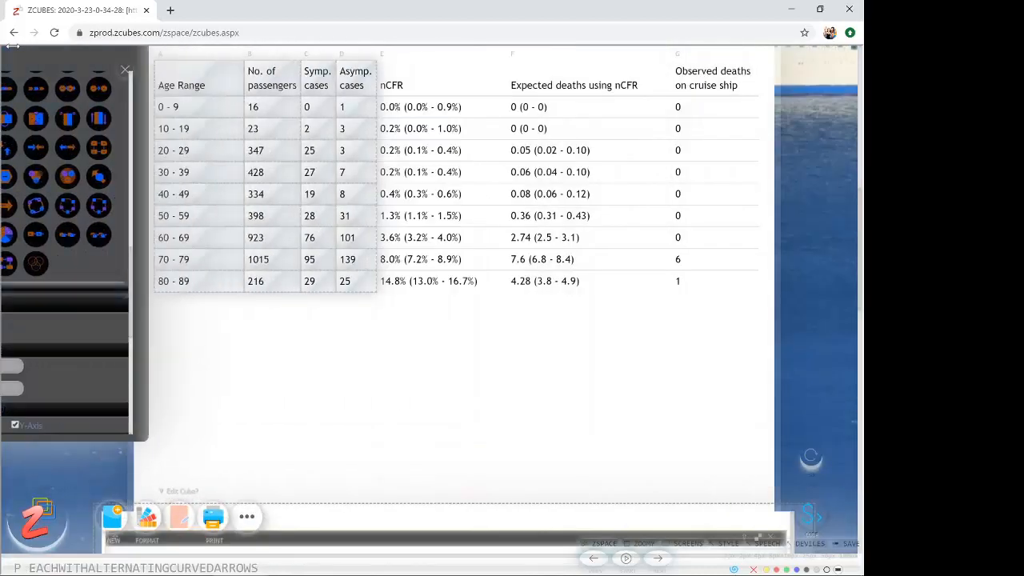
{"action": "left_click", "coordinate": [125, 69]}
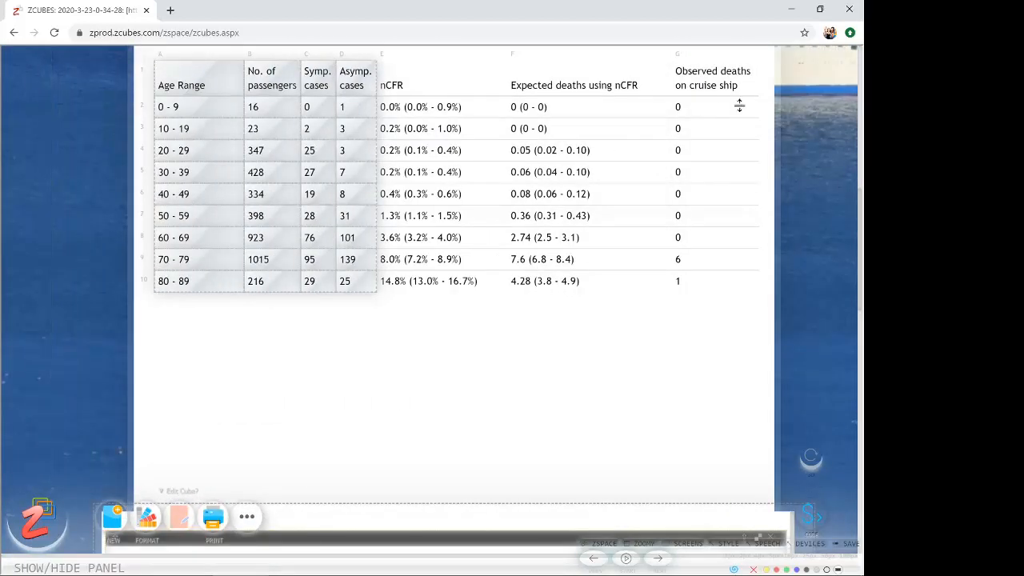
- Widen TABLE3's frame, append two columns after Observed deaths on cruise ship, and widen the first new column
{"action": "left_click_drag", "start_coordinate": [774, 104], "coordinate": [839, 109]}
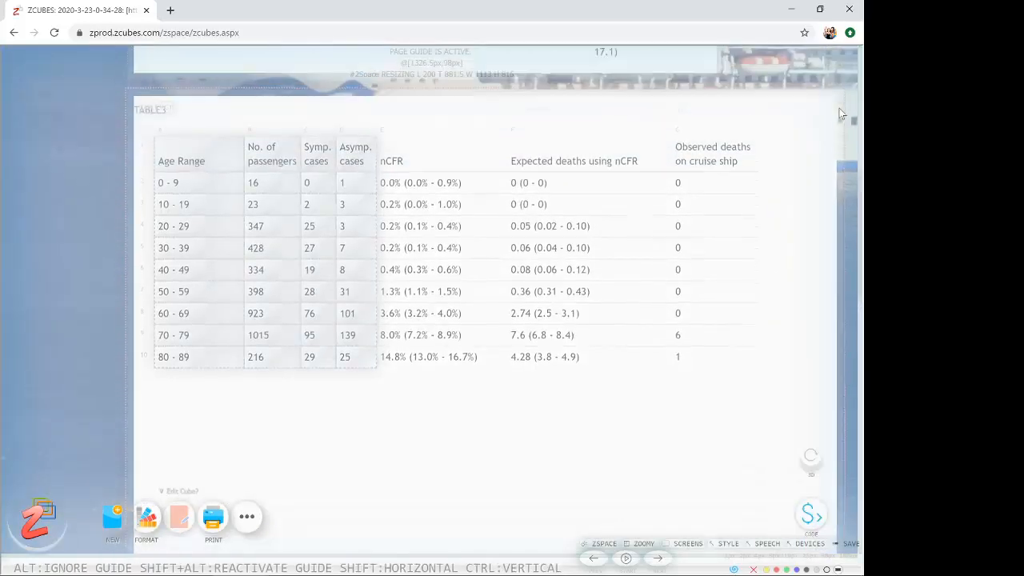
{"action": "left_click", "coordinate": [733, 155]}
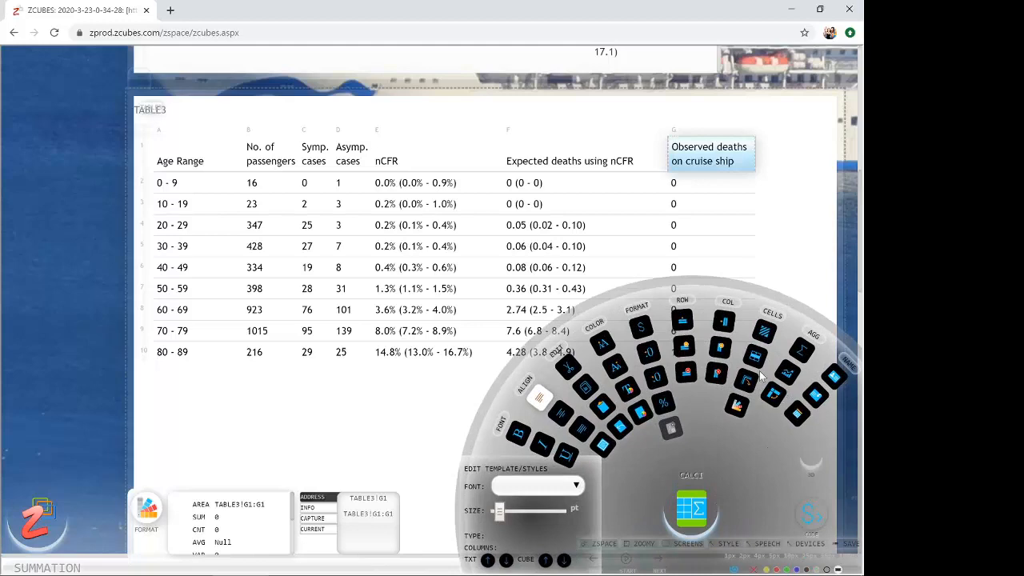
{"action": "left_click", "coordinate": [721, 352]}
{"action": "left_click", "coordinate": [721, 357]}
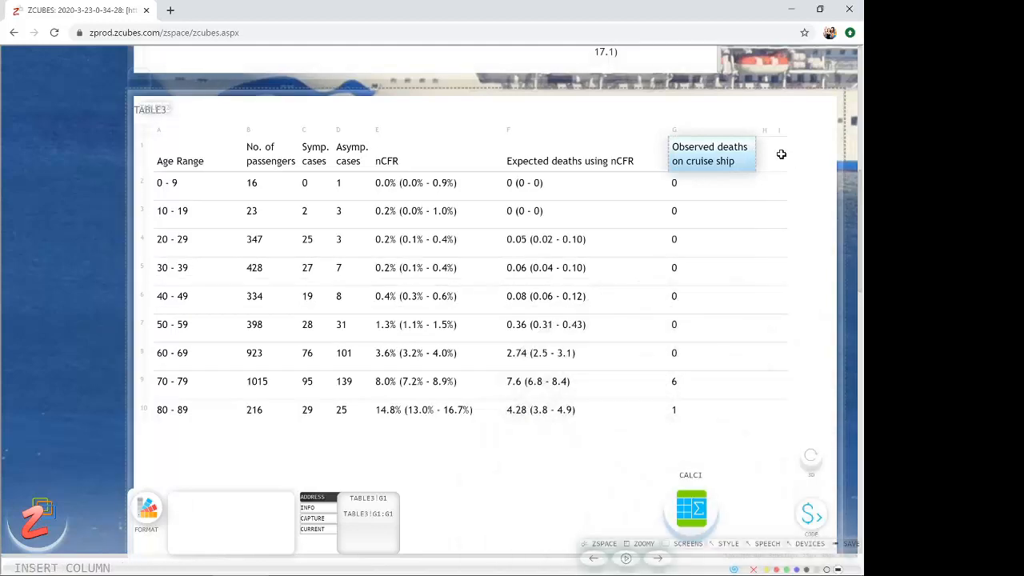
{"action": "left_click", "coordinate": [769, 153]}
{"action": "left_click_drag", "start_coordinate": [769, 152], "coordinate": [811, 153]}
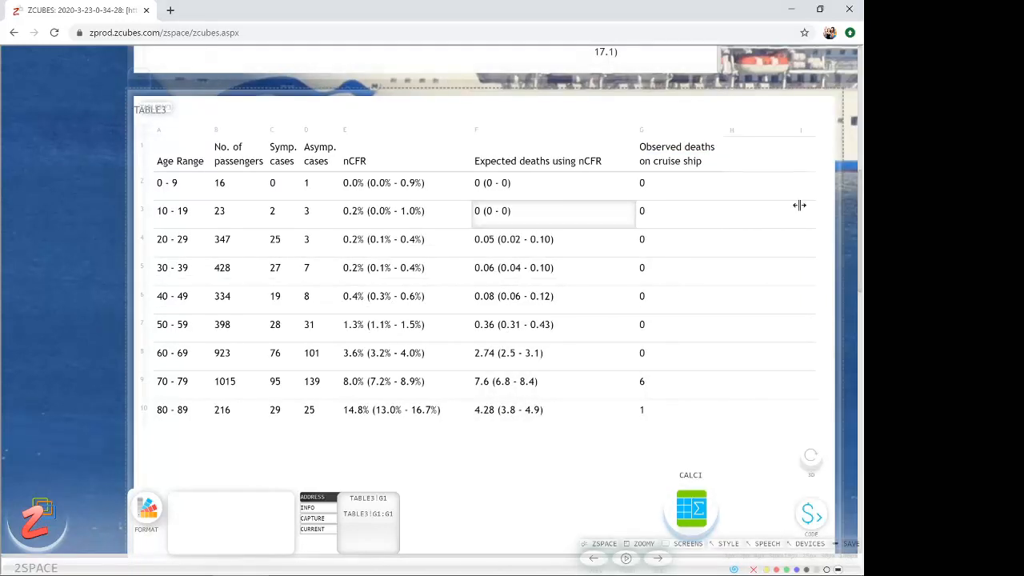
- Enter the header "ratio a/(a+s)" in cell H1 of TABLE3
{"action": "left_click", "coordinate": [736, 151]}
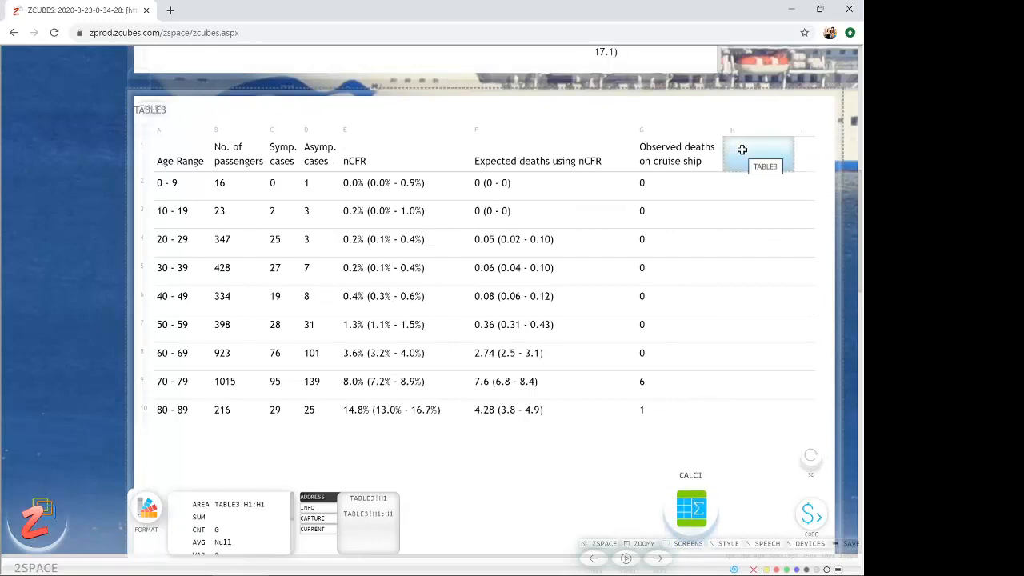
{"action": "left_click", "coordinate": [743, 149]}
{"action": "type", "text": "ratio a"}
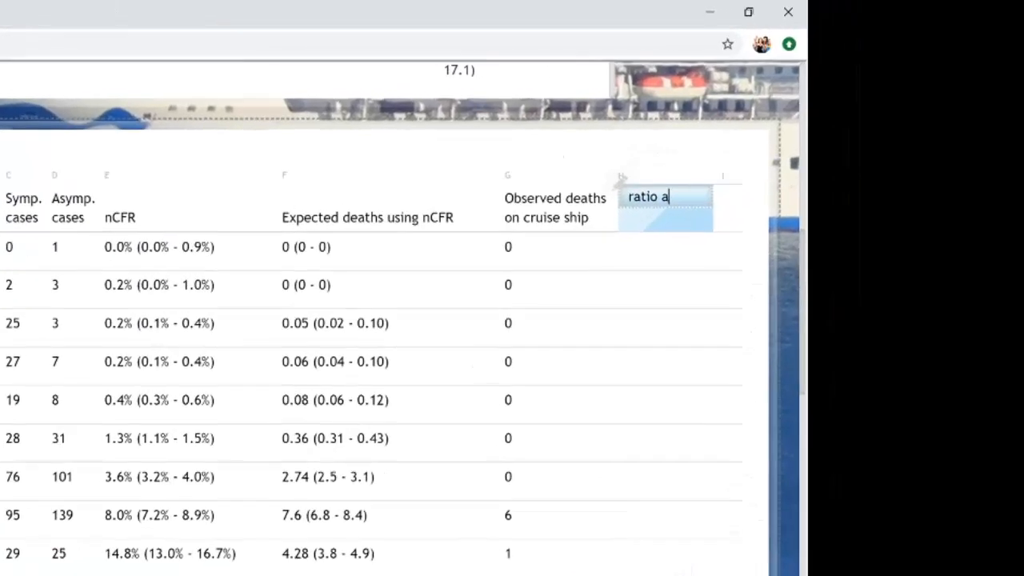
{"action": "type", "text": "/(a+s)"}
{"action": "key", "text": "Return"}
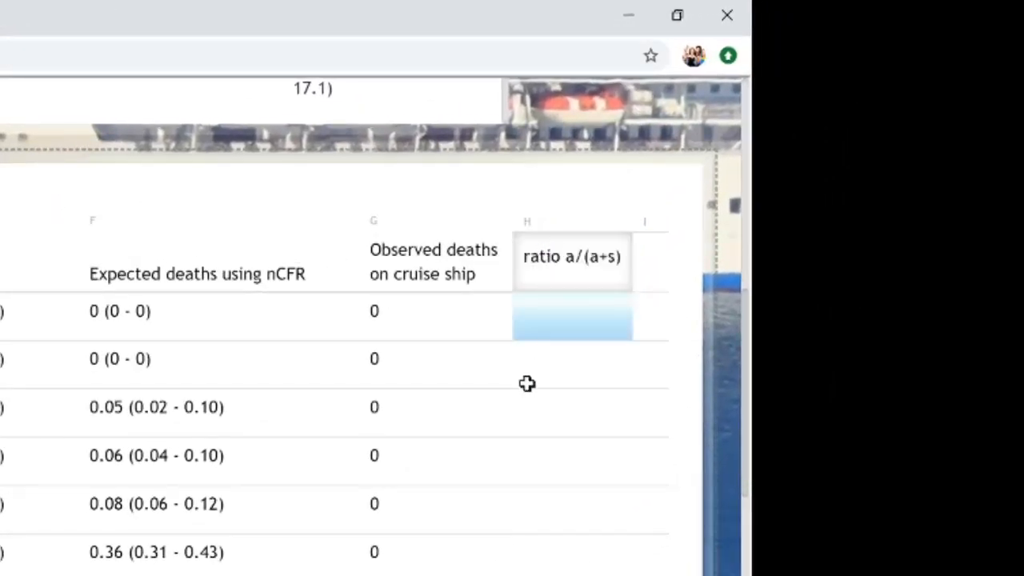
- Calculate the asymptomatic share for the 0 - 9 age range in H2 with the formula =D2/(C2+D2)
{"action": "type", "text": "="}
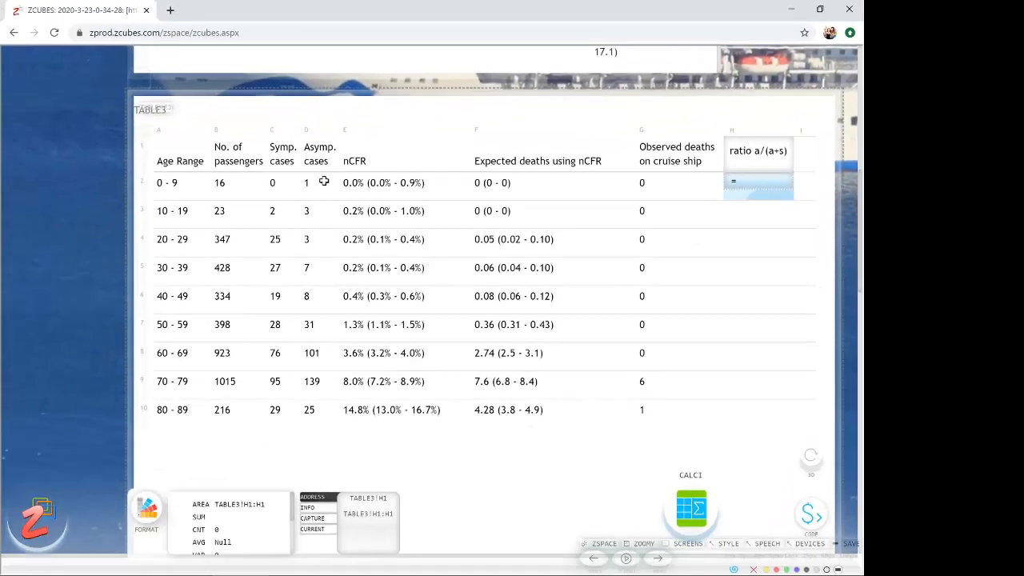
{"action": "left_click", "coordinate": [323, 182]}
{"action": "type", "text": "/("}
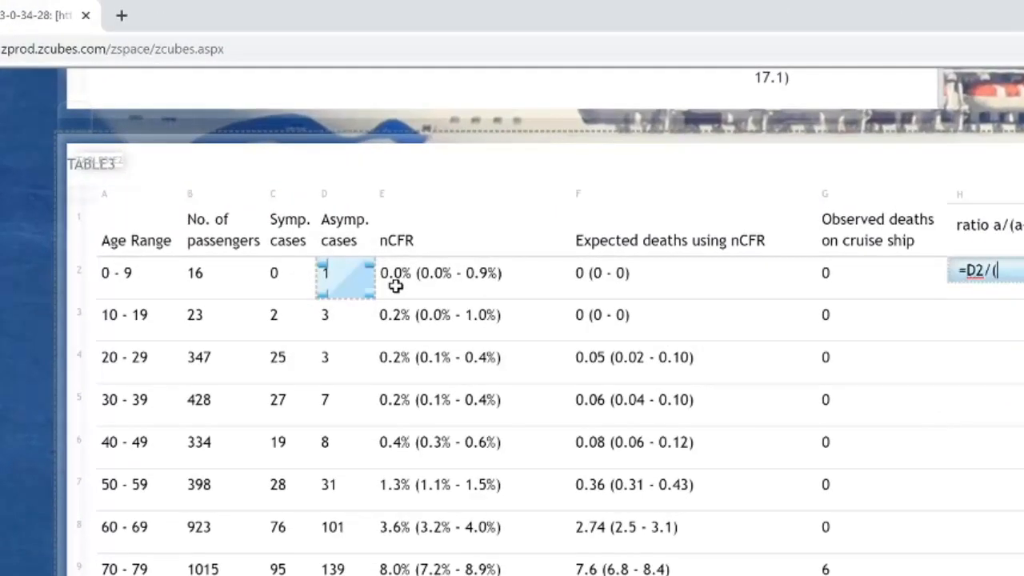
{"action": "left_click", "coordinate": [291, 275]}
{"action": "type", "text": "+"}
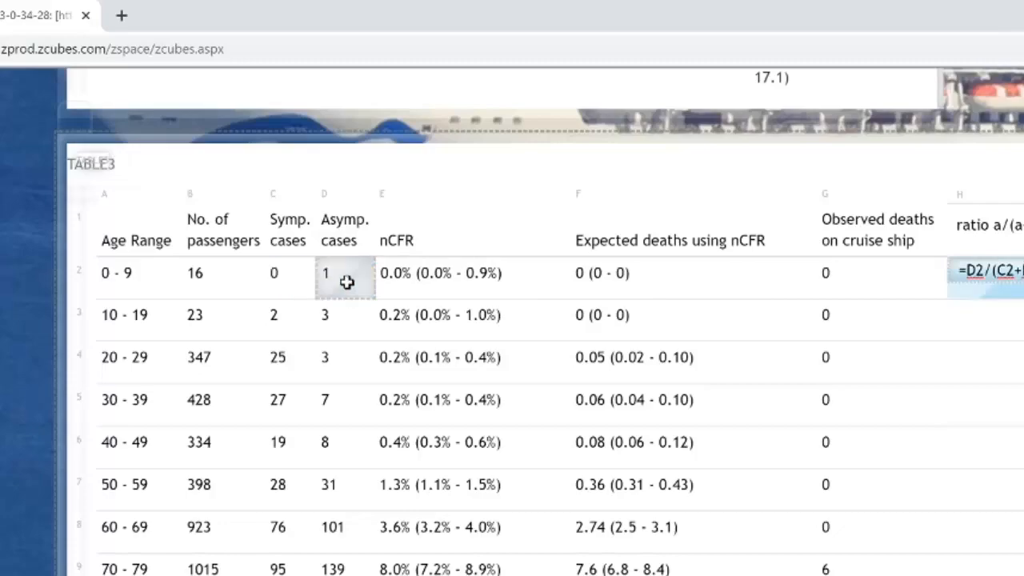
{"action": "left_click", "coordinate": [343, 277]}
{"action": "type", "text": ")"}
{"action": "key", "text": "Return"}
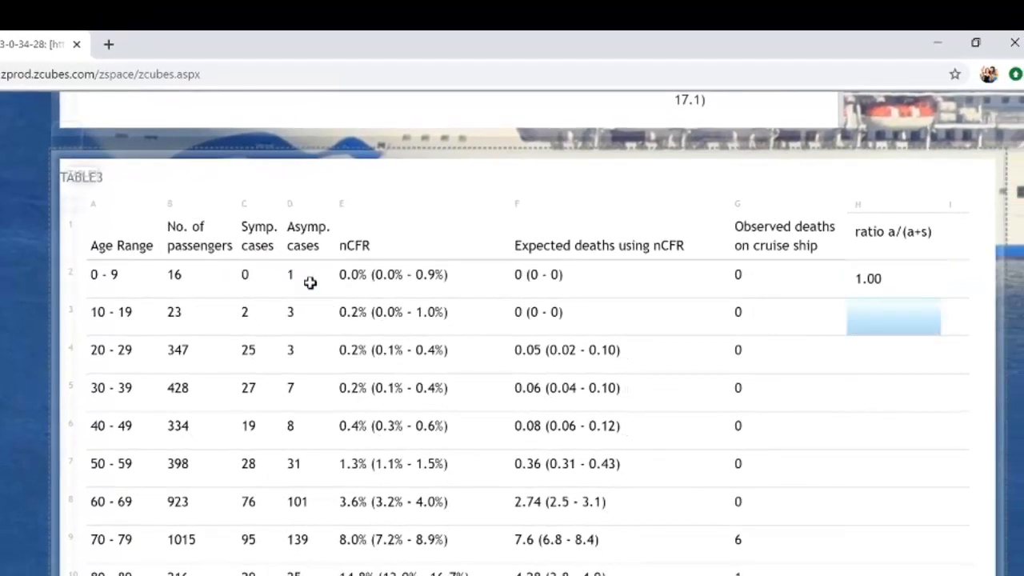
{"action": "key", "text": "Up"}
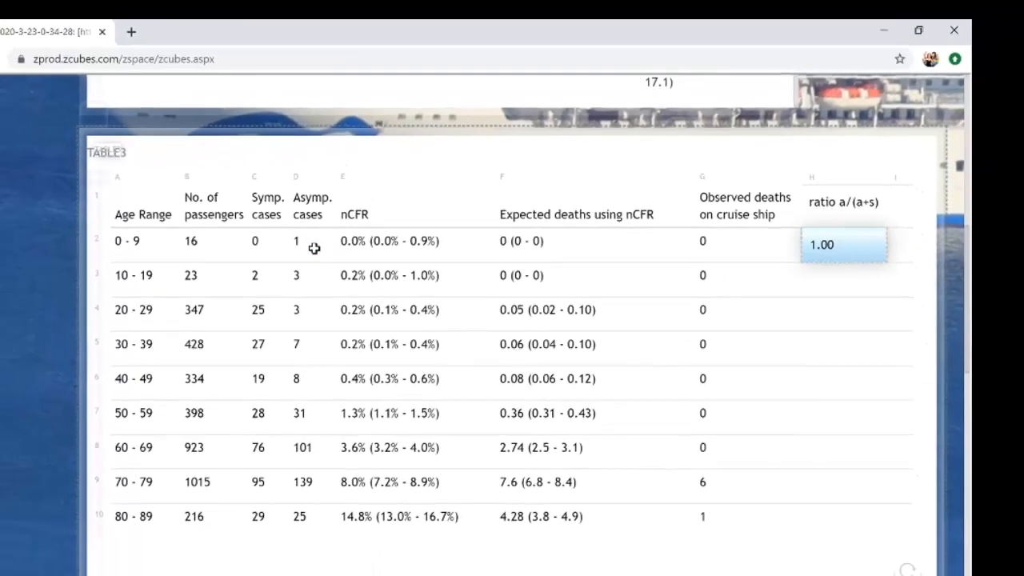
- Copy the ratio formula from H2 down to H3:H10 for the remaining age ranges
{"action": "key", "text": "ctrl+c"}
{"action": "key", "text": "Down"}
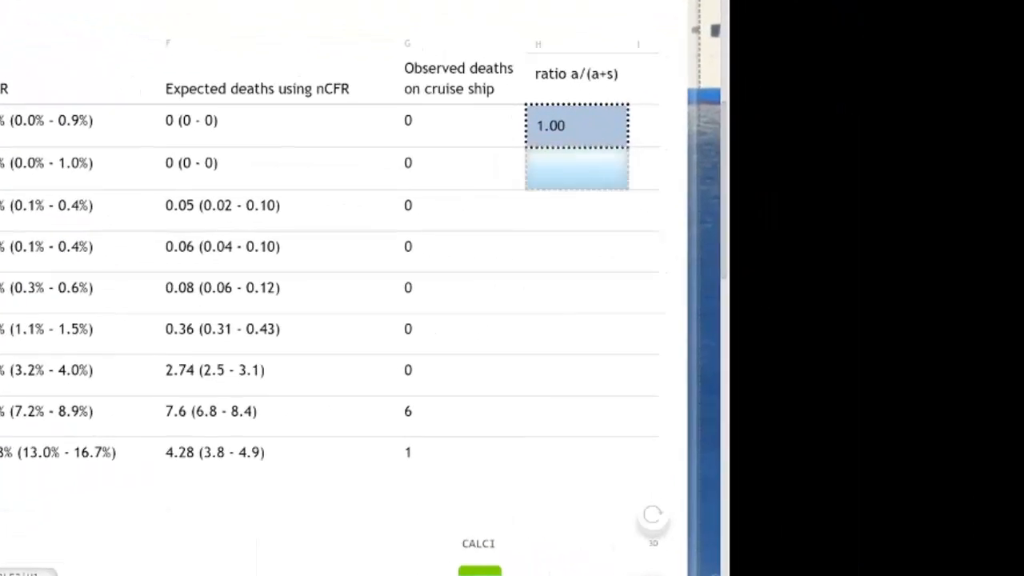
{"action": "key", "text": "shift+Down"}
{"action": "key", "text": "shift+Down"}
{"action": "key", "text": "shift+Down"}
{"action": "key", "text": "shift+Down"}
{"action": "key", "text": "shift+Down"}
{"action": "key", "text": "shift+Down"}
{"action": "key", "text": "shift+Down"}
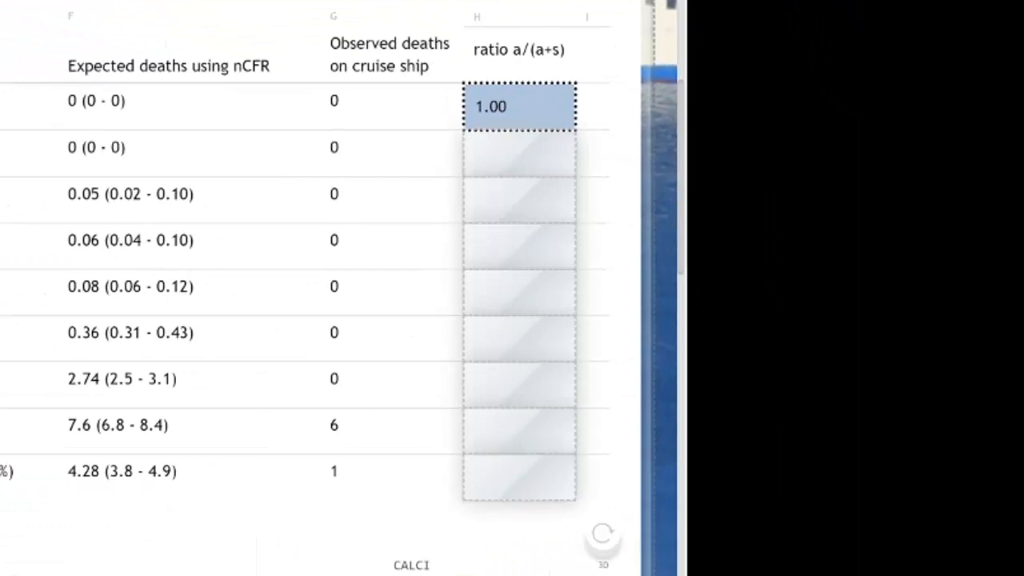
{"action": "key", "text": "Return"}
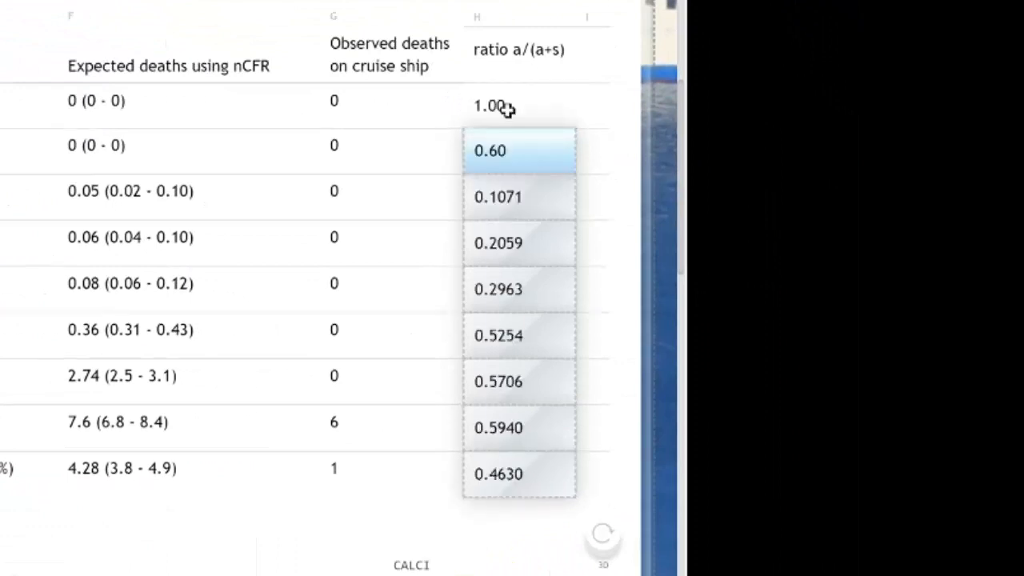
- Insert an empty column before the ratio a/(a+s) column in TABLE3
{"action": "left_click", "coordinate": [484, 47]}
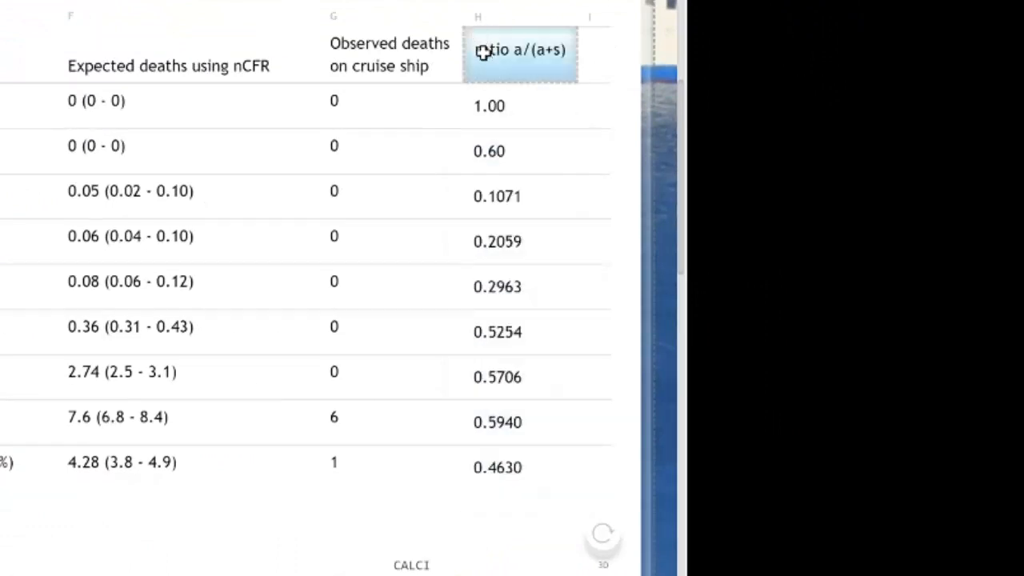
{"action": "left_click", "coordinate": [413, 565]}
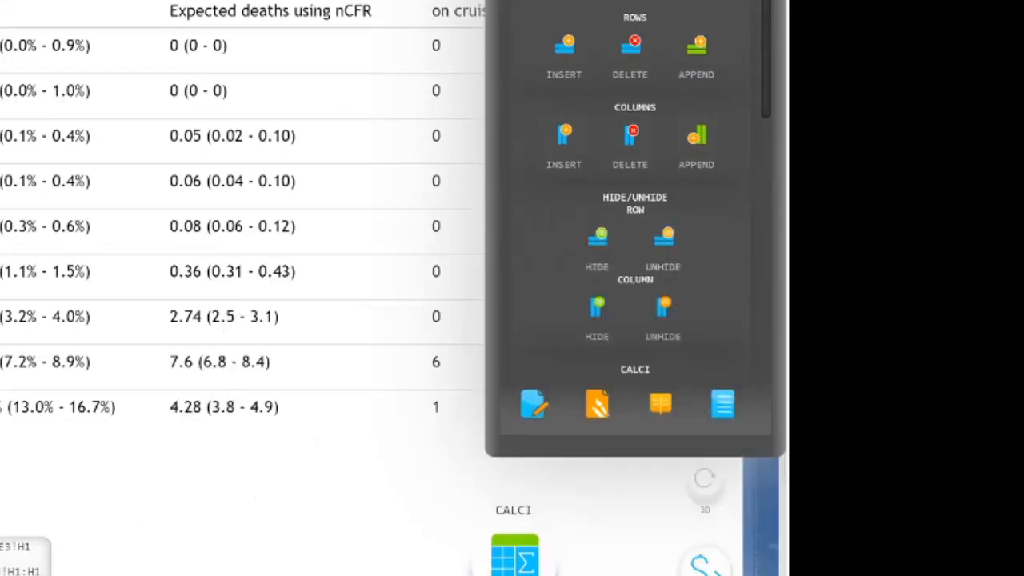
{"action": "left_click", "coordinate": [564, 143]}
{"action": "left_click_drag", "start_coordinate": [637, 74], "coordinate": [766, 161]}
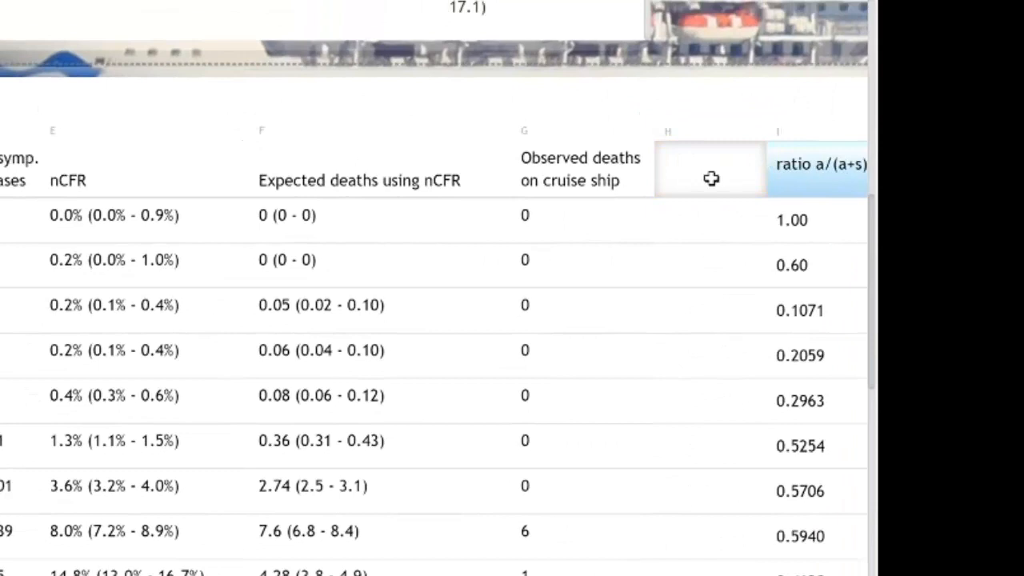
- Enter "Age Range" as the header of the empty column in cell H1
{"action": "left_click", "coordinate": [681, 211]}
{"action": "left_click", "coordinate": [690, 172]}
{"action": "type", "text": "Age"}
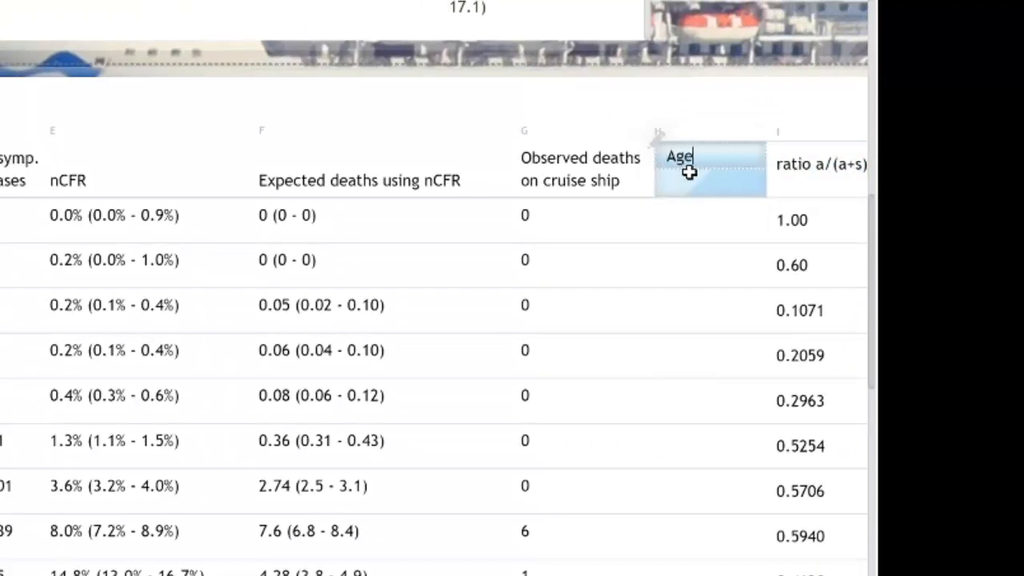
{"action": "type", "text": " Ragnge"}
{"action": "key", "text": "BackSpace"}
{"action": "key", "text": "BackSpace"}
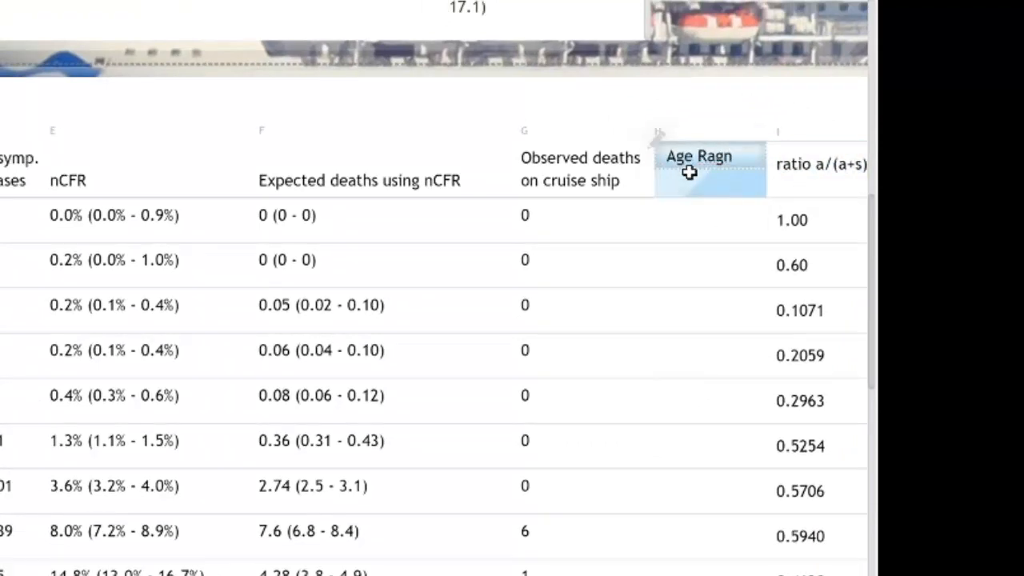
{"action": "key", "text": "Return"}
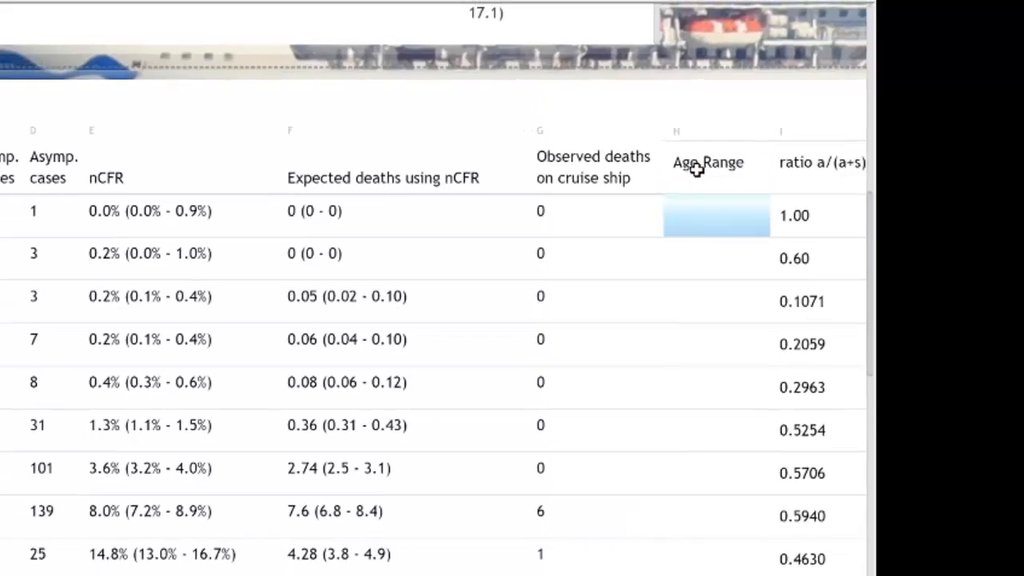
- Reference A2 in cell H2 and copy the formula down through H10 to repeat the age ranges
{"action": "type", "text": "="}
{"action": "left_click", "coordinate": [178, 182]}
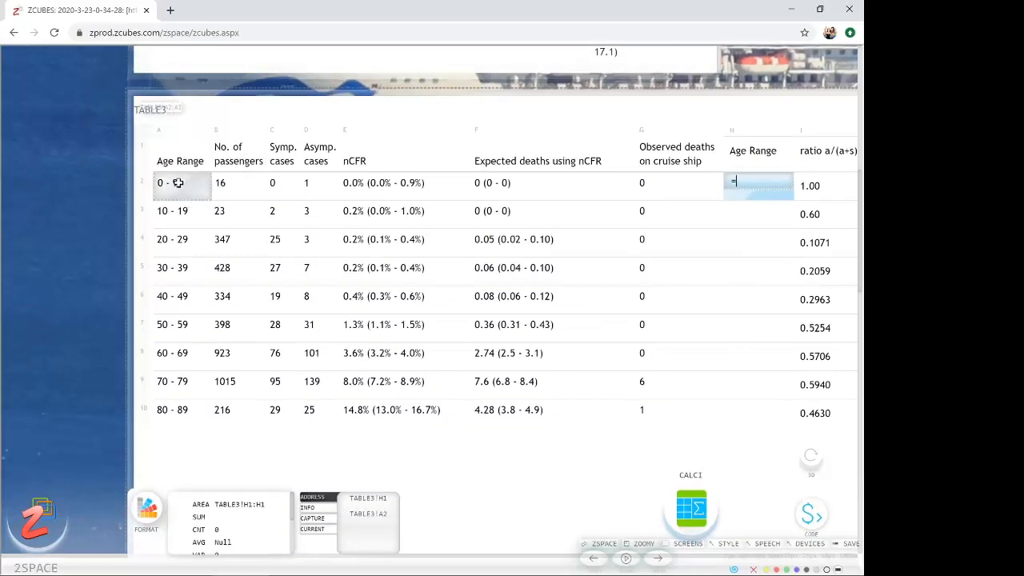
{"action": "key", "text": "Return"}
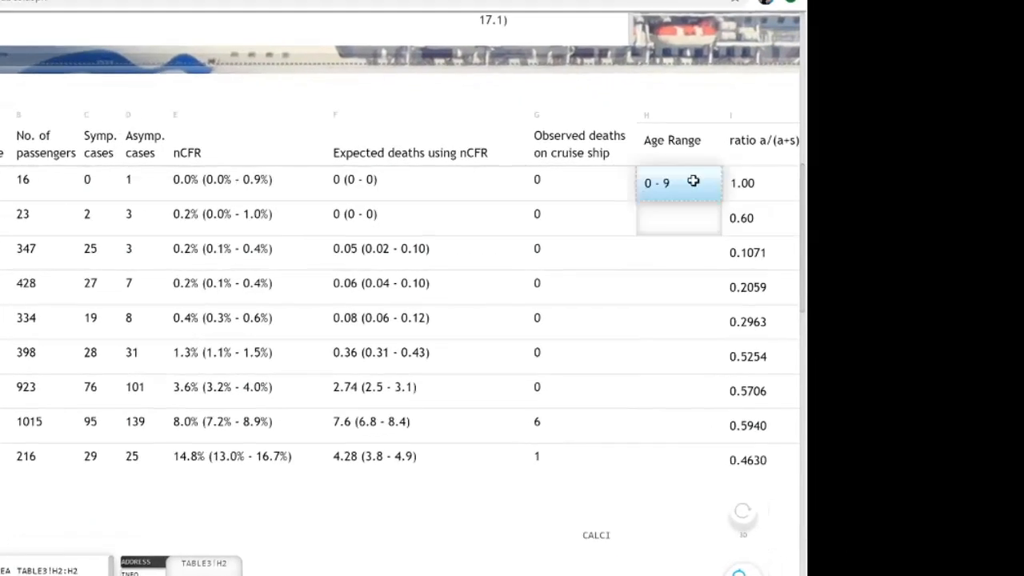
{"action": "left_click_drag", "start_coordinate": [693, 181], "coordinate": [656, 457]}
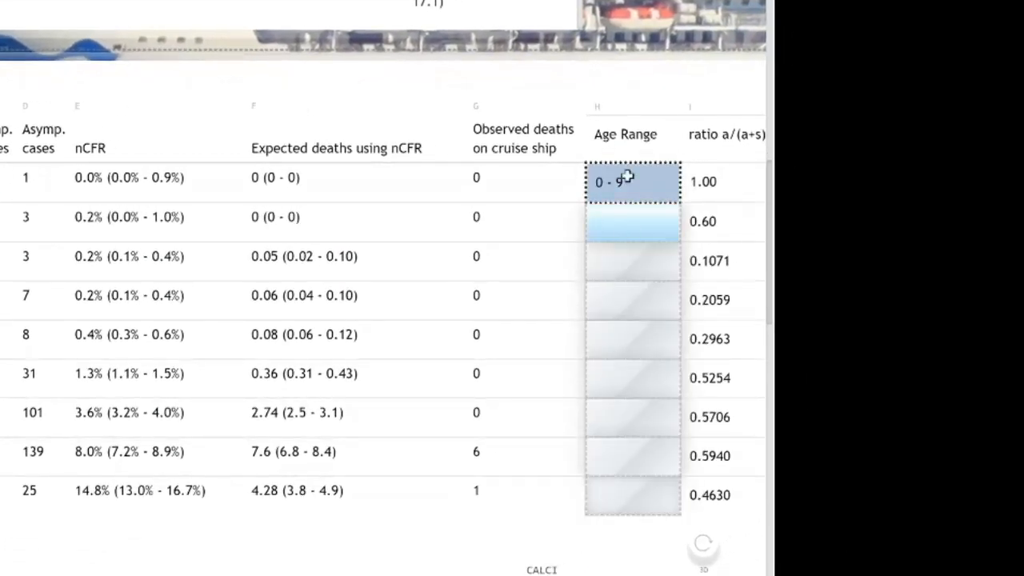
- Create a line chart from the Age Range and ratio a/(a+s) columns, range H1:I10 of TABLE3
{"action": "left_click_drag", "start_coordinate": [619, 137], "coordinate": [659, 499]}
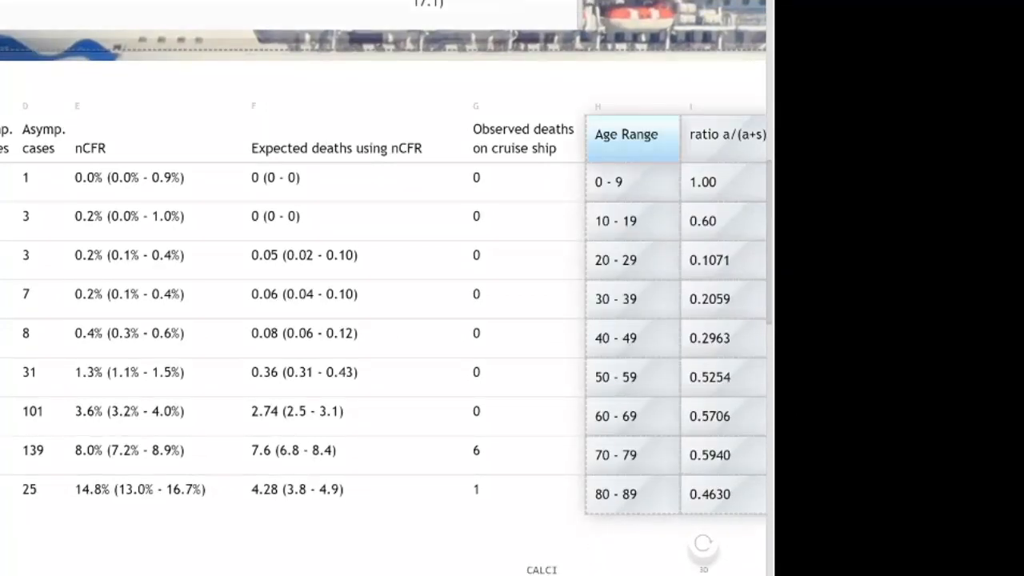
{"action": "left_click", "coordinate": [556, 571]}
{"action": "left_click", "coordinate": [677, 435]}
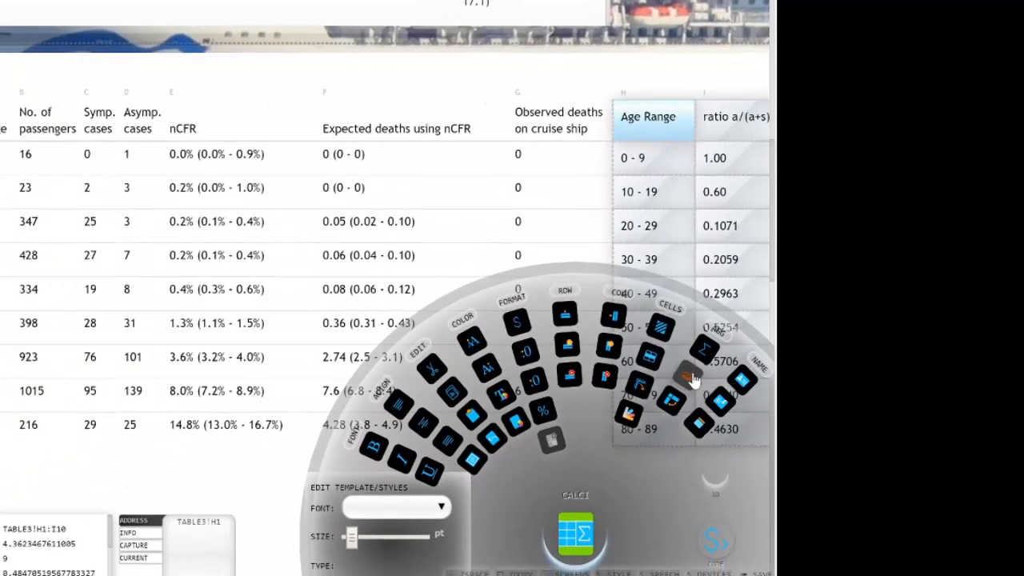
{"action": "left_click", "coordinate": [693, 380]}
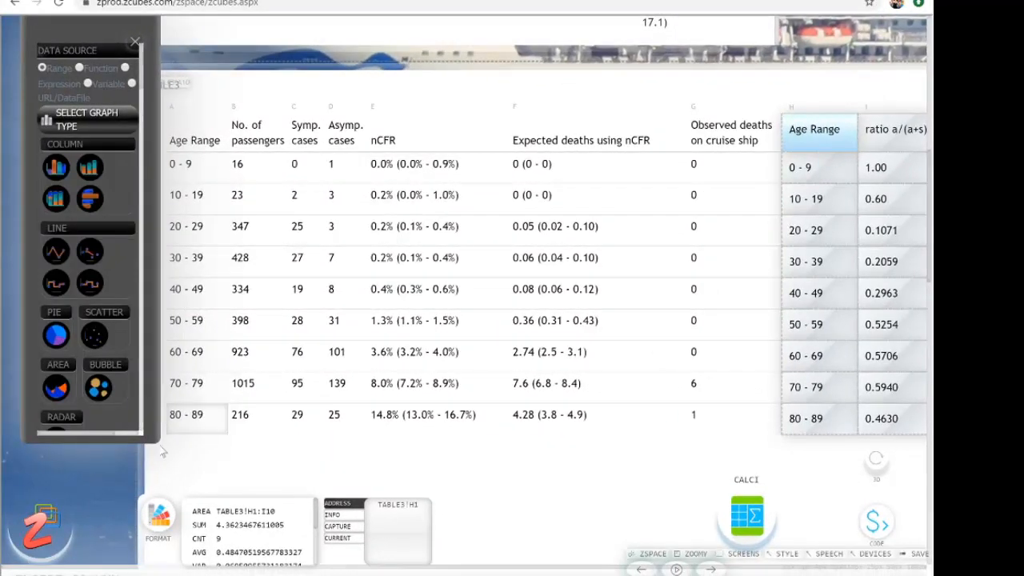
{"action": "left_click", "coordinate": [223, 130]}
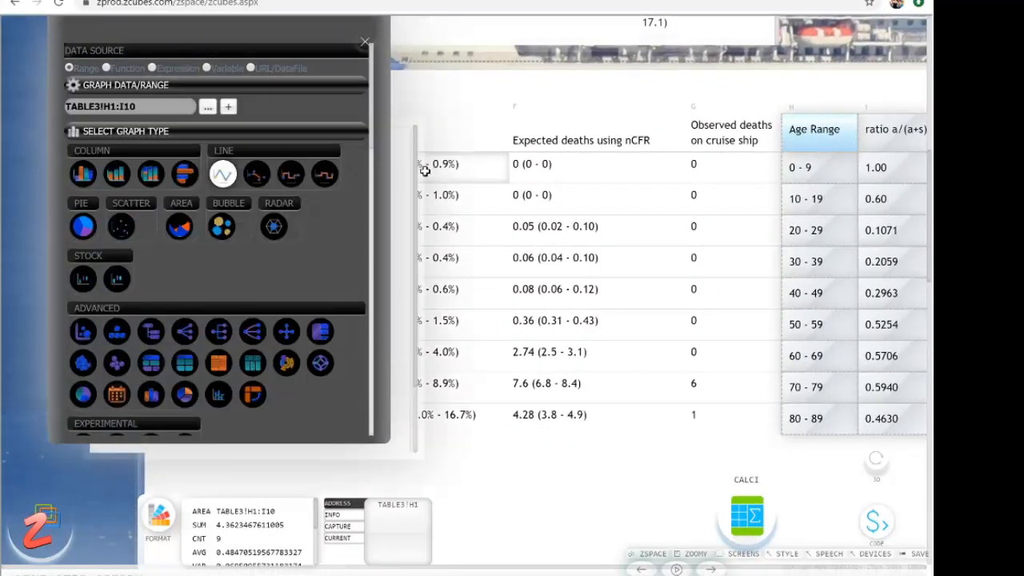
- Move the ratio line chart clear of the graph settings and bring its axis and legend options into view
{"action": "left_click_drag", "start_coordinate": [403, 120], "coordinate": [707, 119]}
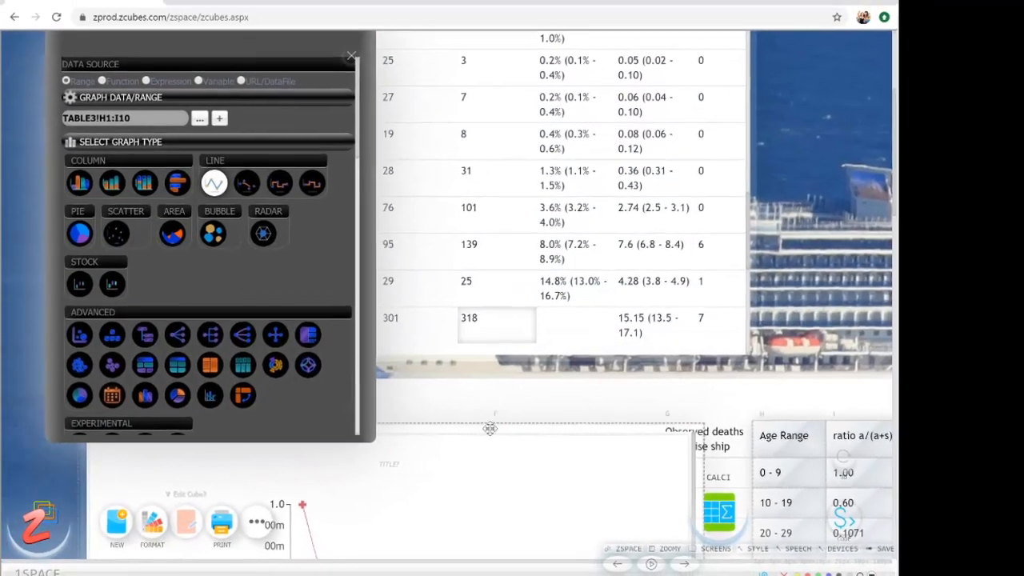
{"action": "left_click_drag", "start_coordinate": [490, 429], "coordinate": [646, 133]}
{"action": "scroll", "coordinate": [147, 320], "scroll_direction": "down", "scroll_amount": 10}
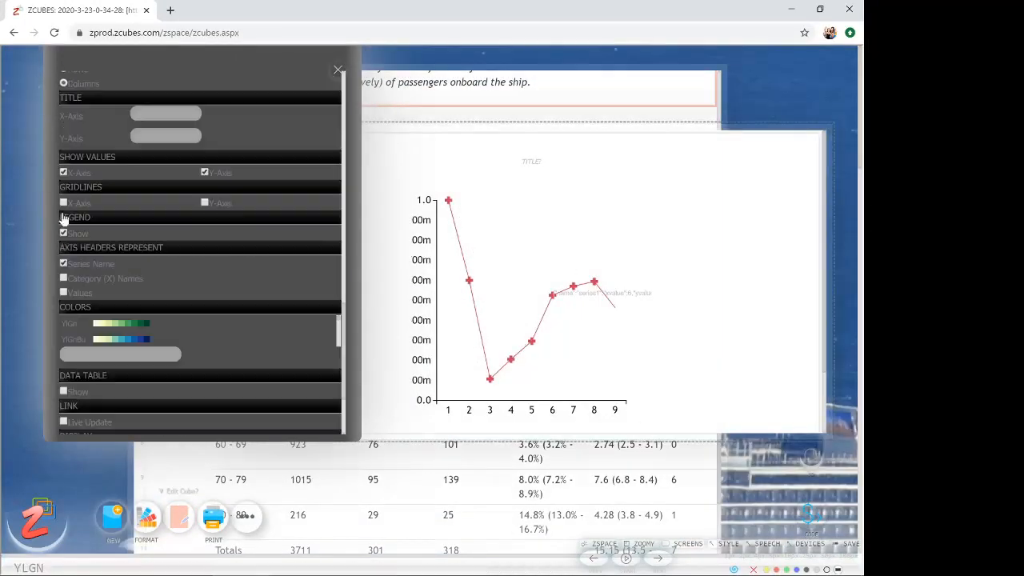
- Label the ratio line chart's axis with the Category (X) Names and close the graph settings
{"action": "left_click", "coordinate": [64, 278]}
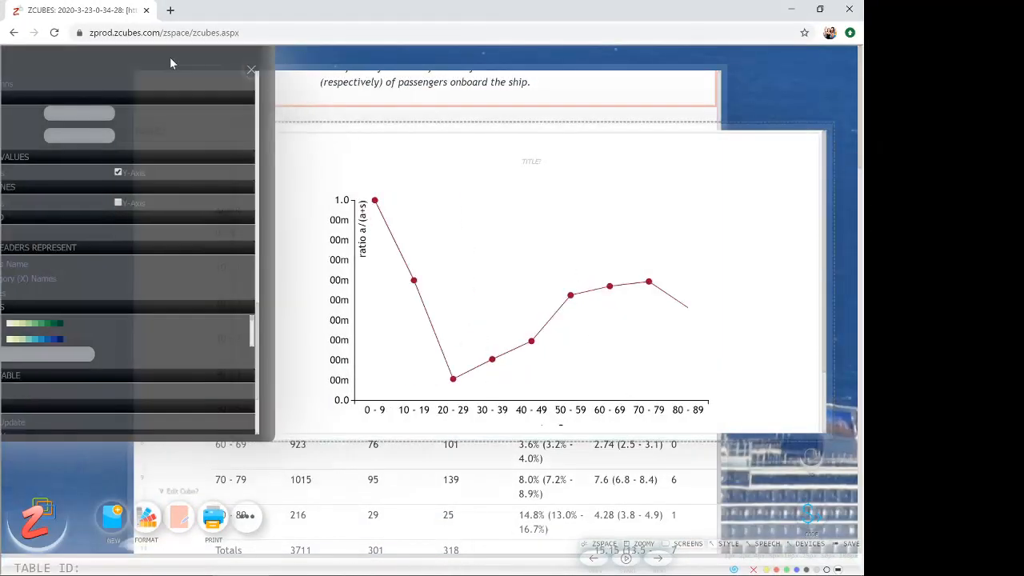
{"action": "left_click_drag", "start_coordinate": [170, 57], "coordinate": [188, 60]}
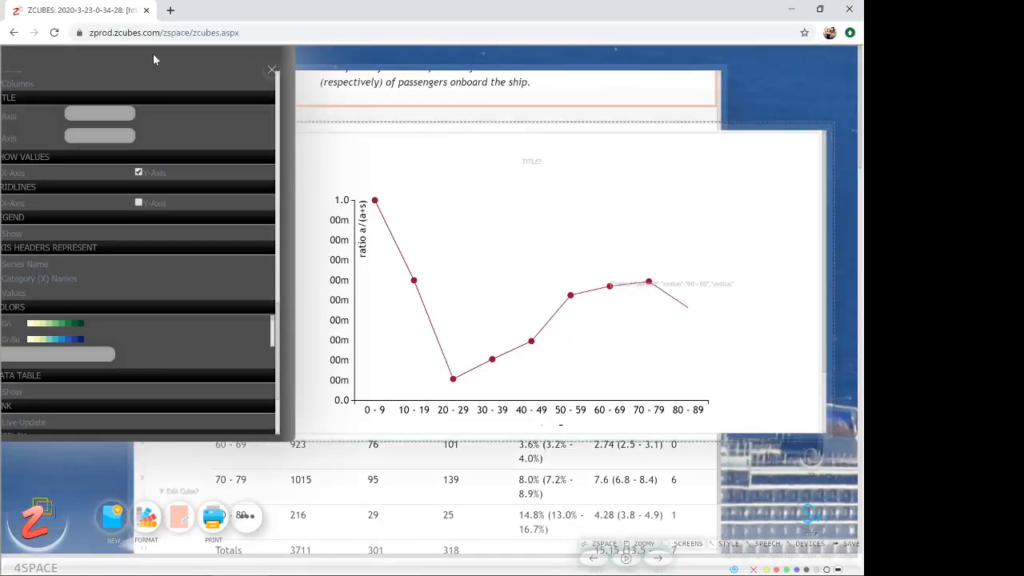
{"action": "left_click_drag", "start_coordinate": [153, 54], "coordinate": [201, 60]}
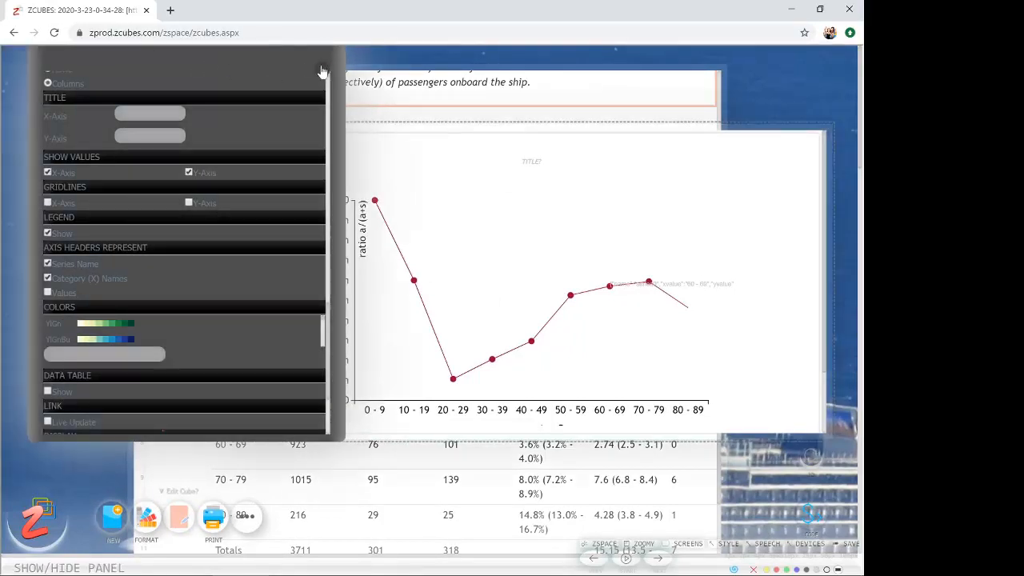
{"action": "left_click", "coordinate": [323, 72]}
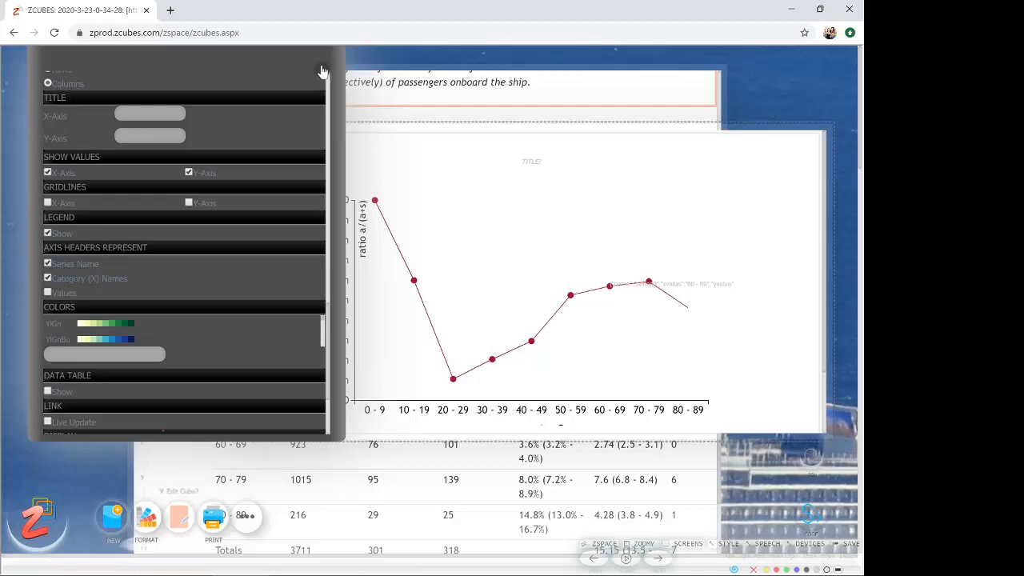
- Create a pivot table from the age range, passenger and case columns in range A1:D10 of TABLE2
{"action": "left_click_drag", "start_coordinate": [396, 69], "coordinate": [362, 76]}
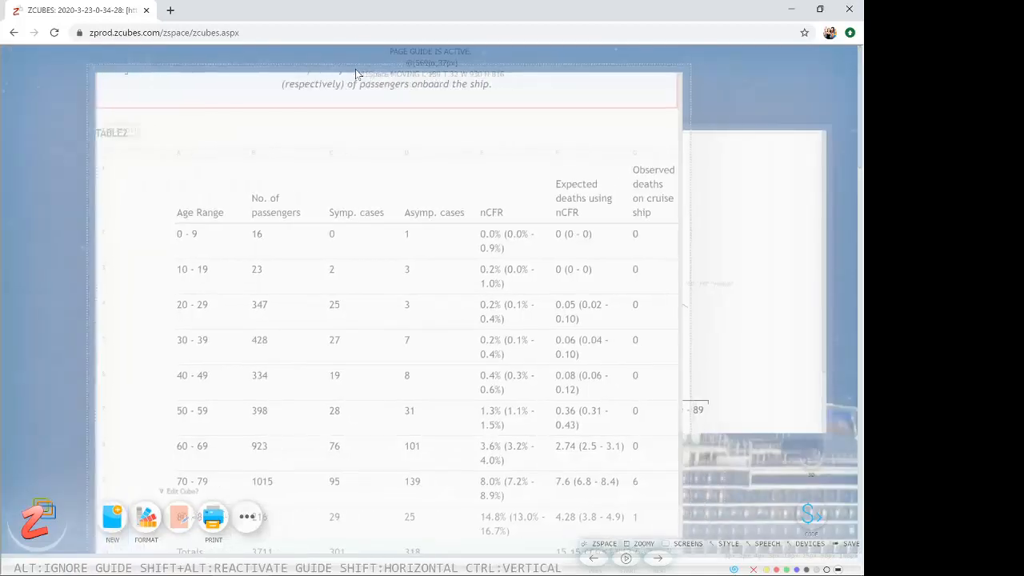
{"action": "left_click_drag", "start_coordinate": [221, 215], "coordinate": [461, 528]}
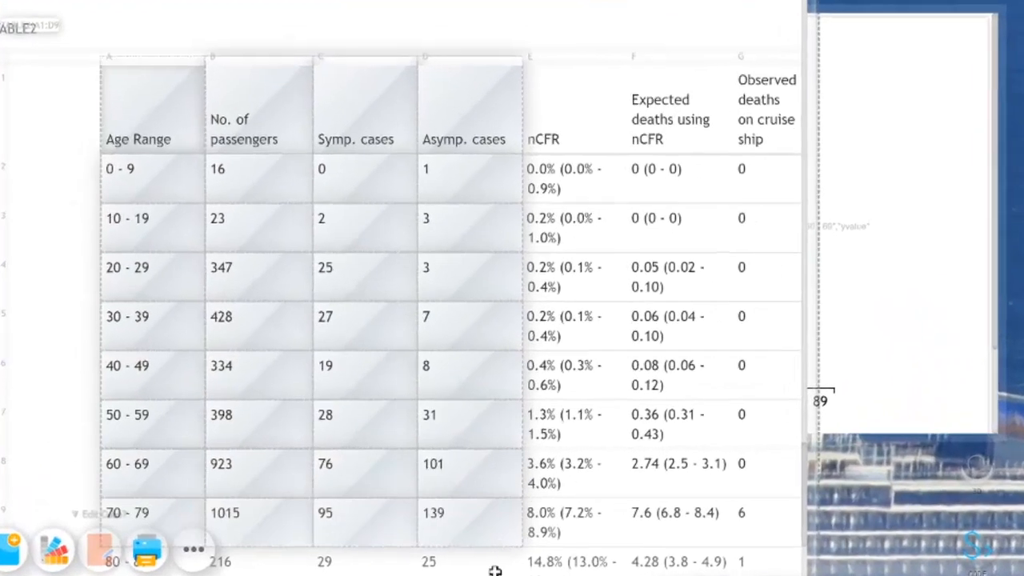
{"action": "left_click_drag", "start_coordinate": [496, 571], "coordinate": [496, 575]}
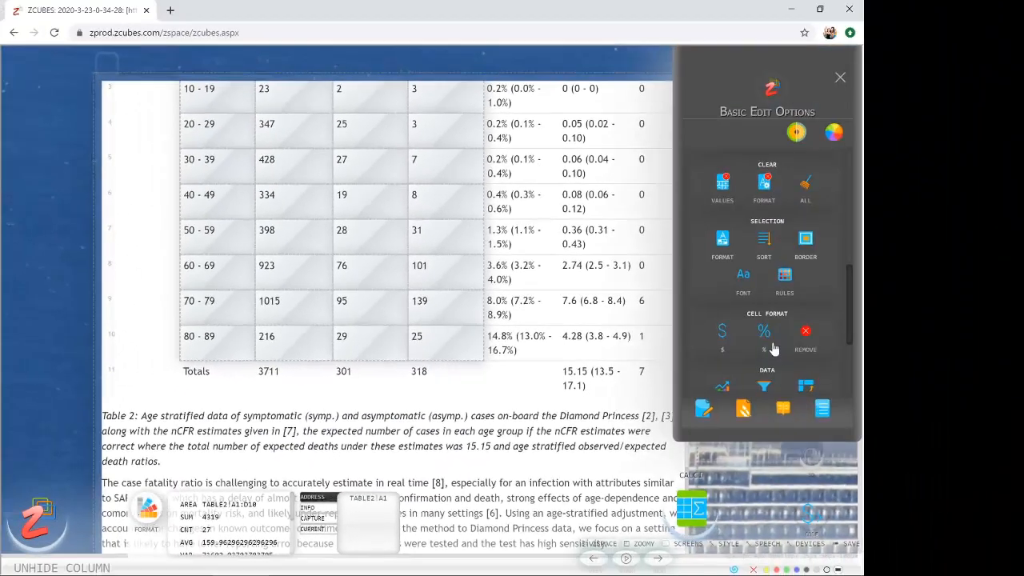
{"action": "scroll", "coordinate": [773, 347], "scroll_direction": "down", "scroll_amount": 2}
{"action": "left_click", "coordinate": [770, 304]}
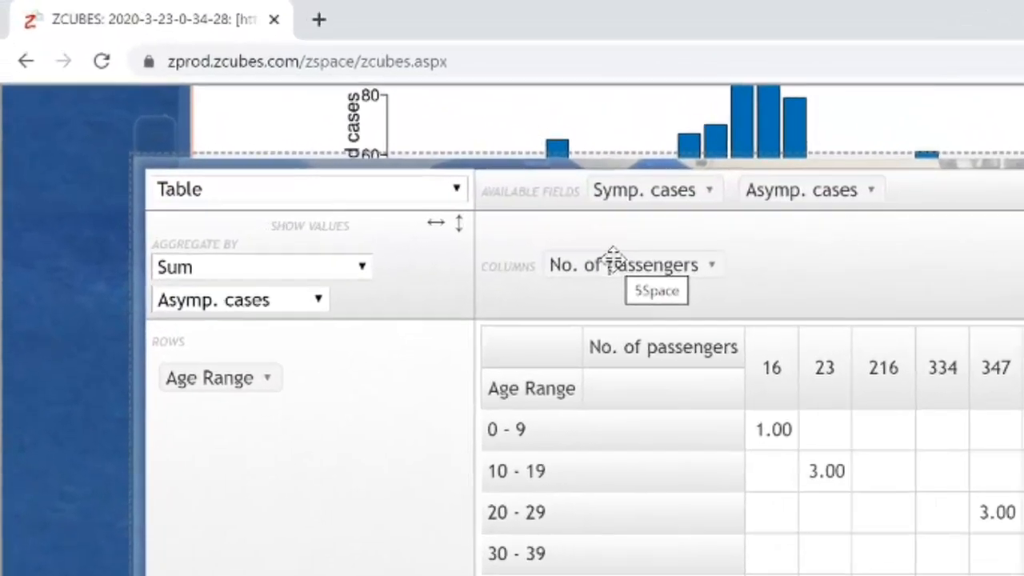
- Place the No. of passengers, Symp. cases and Asymp. cases fields in the pivot table's rows with Age Range
{"action": "left_click_drag", "start_coordinate": [613, 260], "coordinate": [331, 419]}
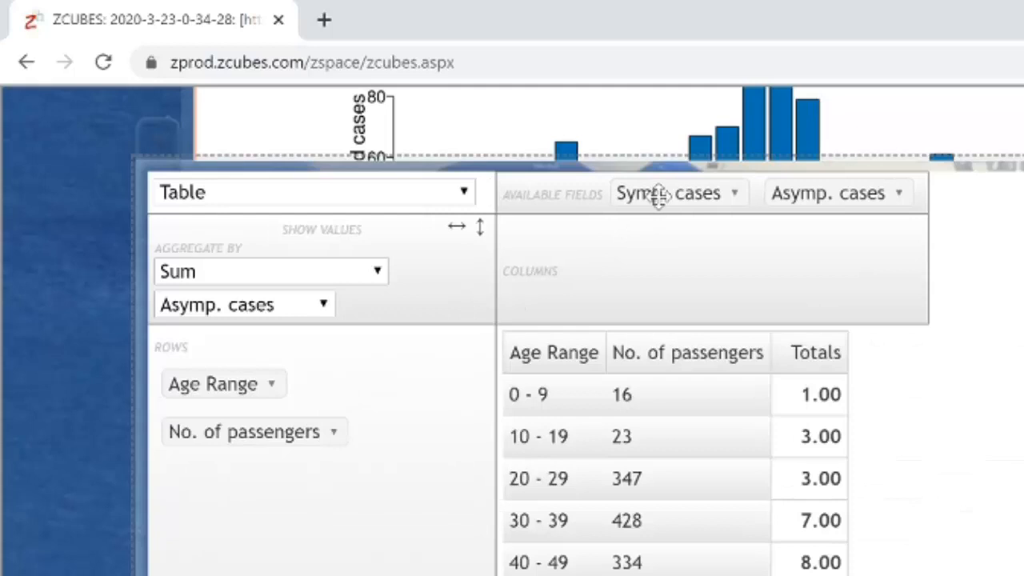
{"action": "left_click_drag", "start_coordinate": [656, 194], "coordinate": [339, 464]}
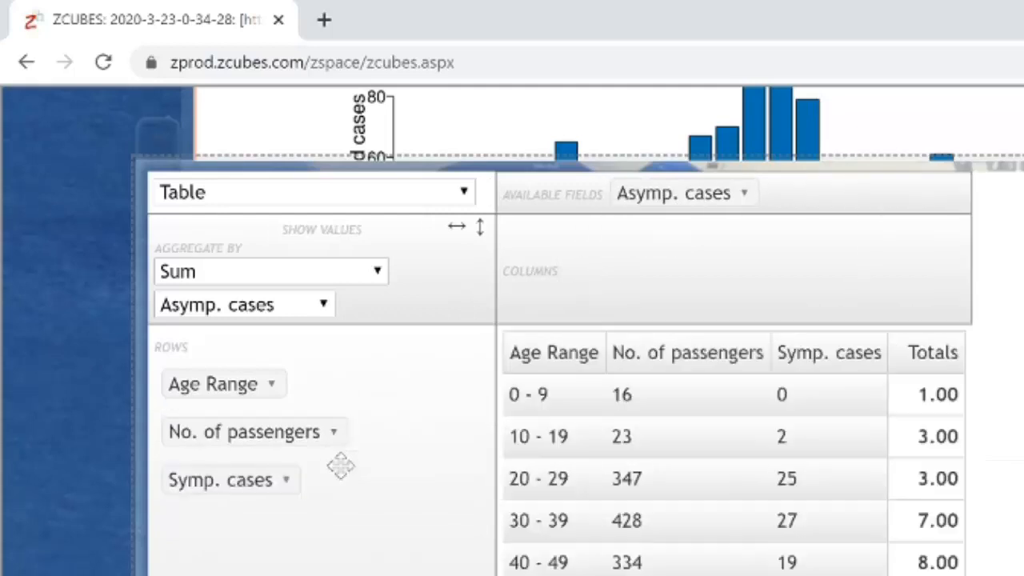
{"action": "left_click_drag", "start_coordinate": [681, 192], "coordinate": [328, 460]}
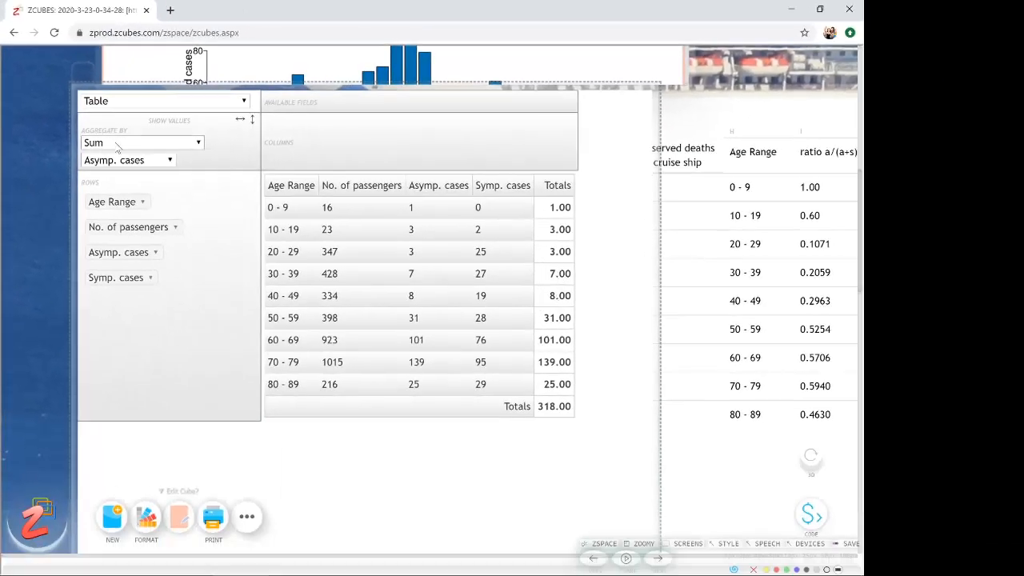
- Set the pivot table's summed field to Symp. cases
{"action": "scroll", "coordinate": [116, 148], "scroll_direction": "up", "scroll_amount": 1}
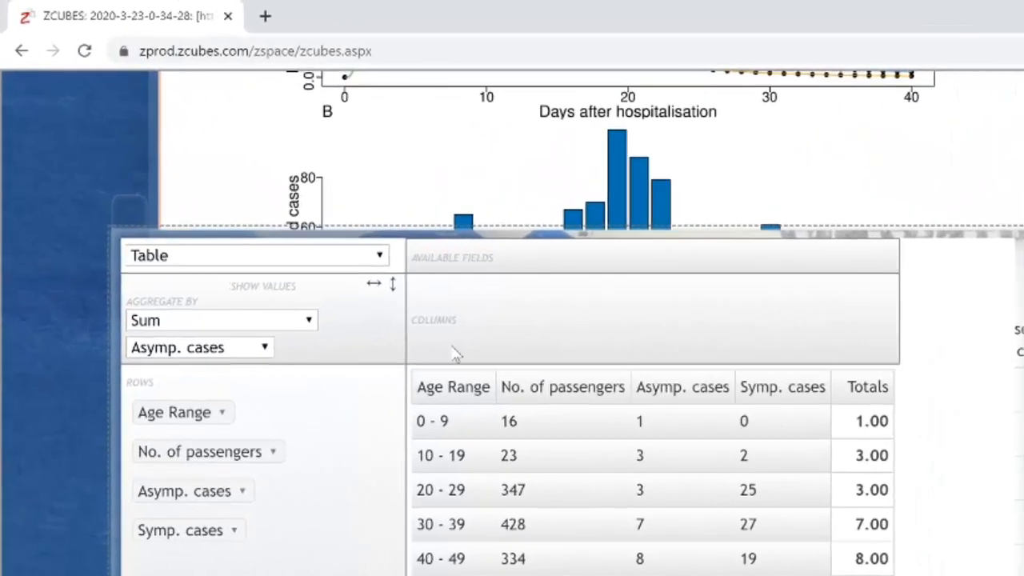
{"action": "left_click", "coordinate": [168, 291]}
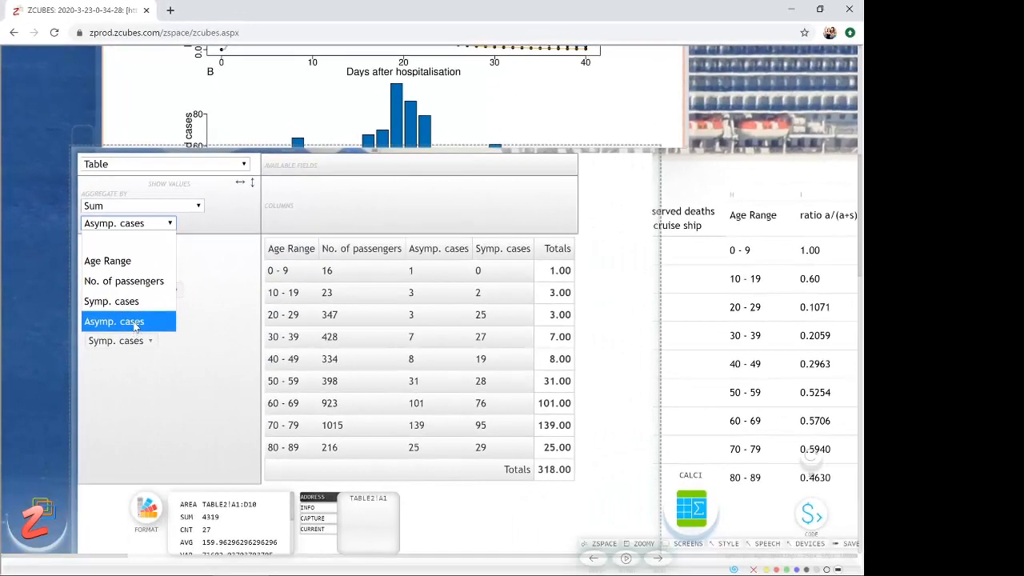
{"action": "left_click", "coordinate": [184, 430]}
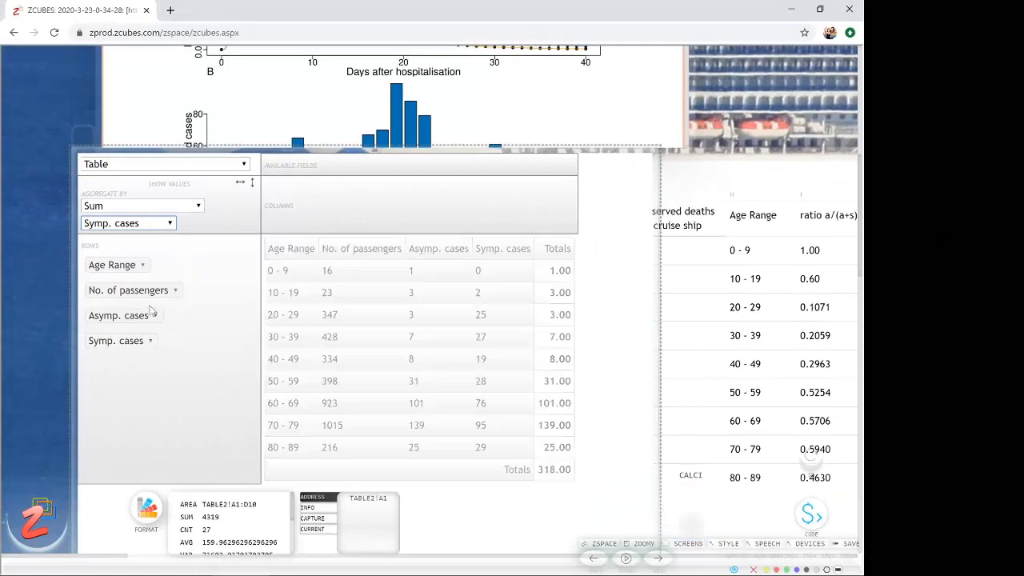
- Aggregate the pivot table by Sum over Sum, with Asymp. cases over Symp. cases
{"action": "left_click", "coordinate": [155, 210]}
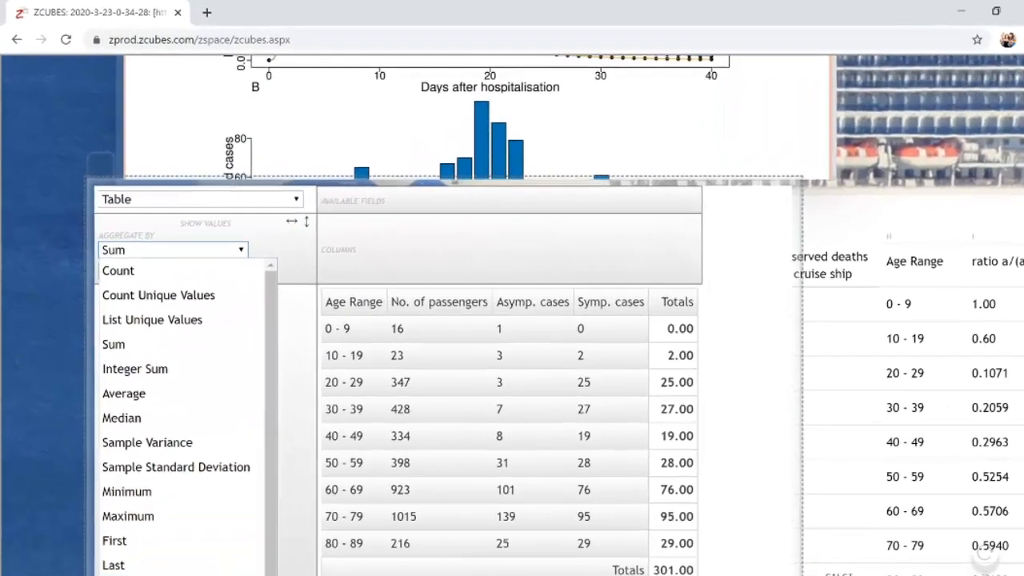
{"action": "left_click", "coordinate": [135, 575]}
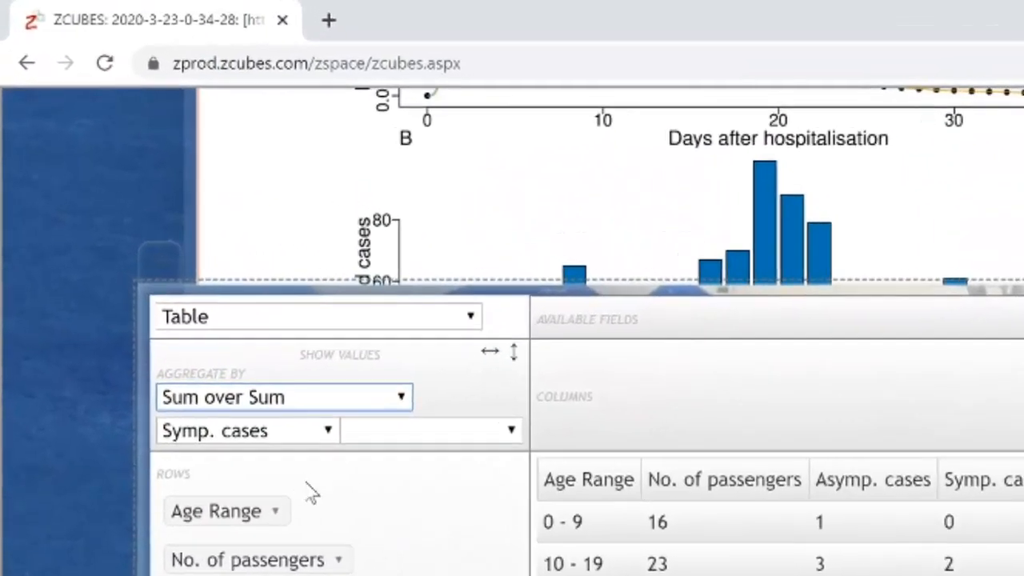
{"action": "left_click", "coordinate": [323, 435]}
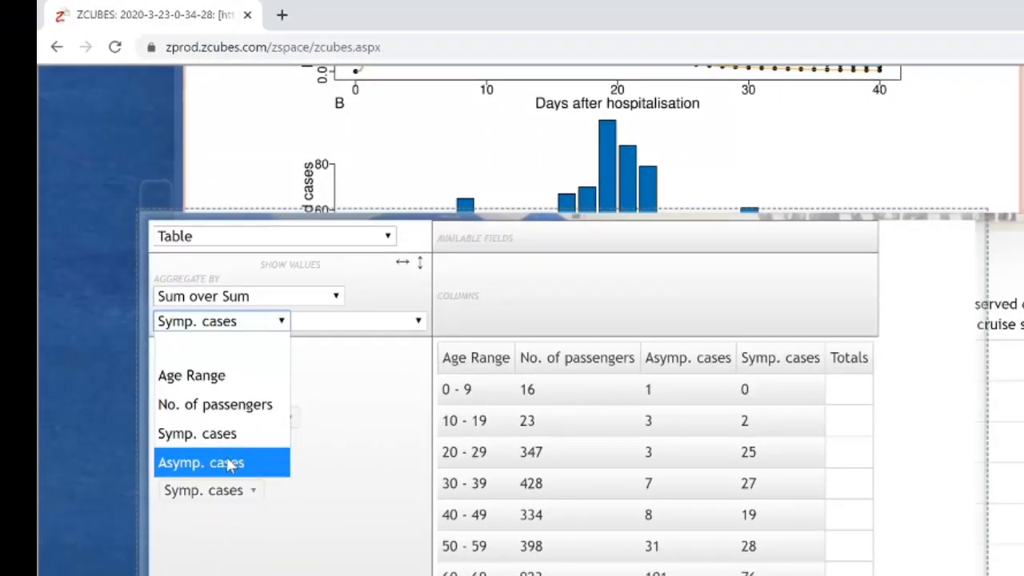
{"action": "left_click", "coordinate": [230, 464]}
{"action": "left_click", "coordinate": [328, 321]}
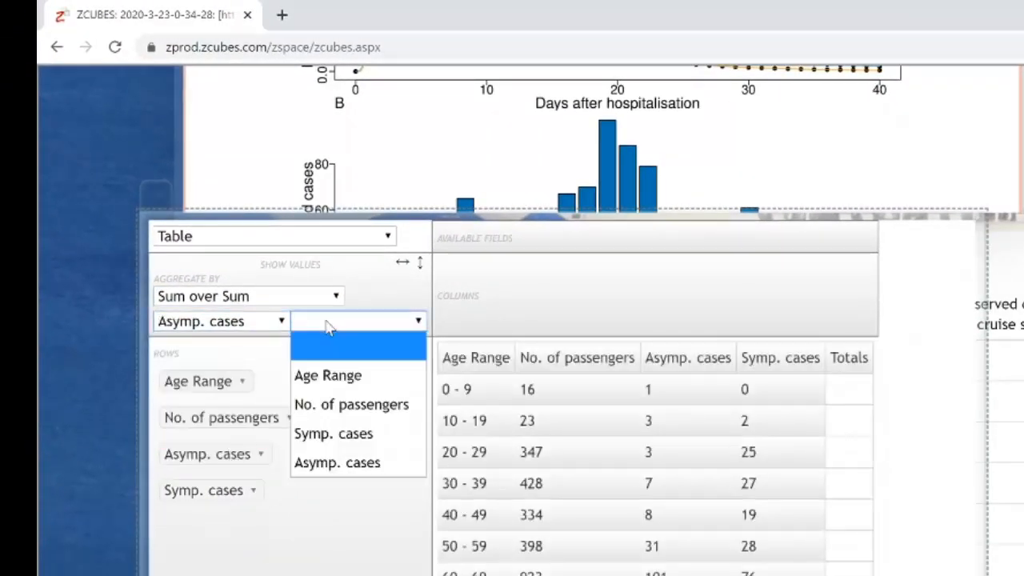
{"action": "left_click", "coordinate": [339, 433]}
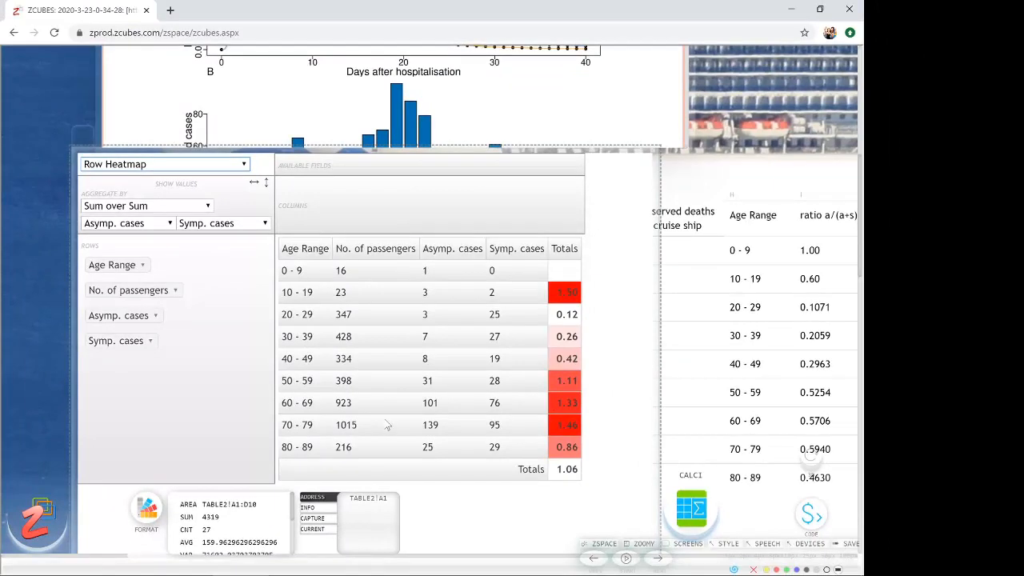
- Preview the asymptomatic-to-symptomatic pivot as a Bar Chart and return it to Row Heatmap
{"action": "scroll", "coordinate": [436, 152], "scroll_direction": "up", "scroll_amount": 5}
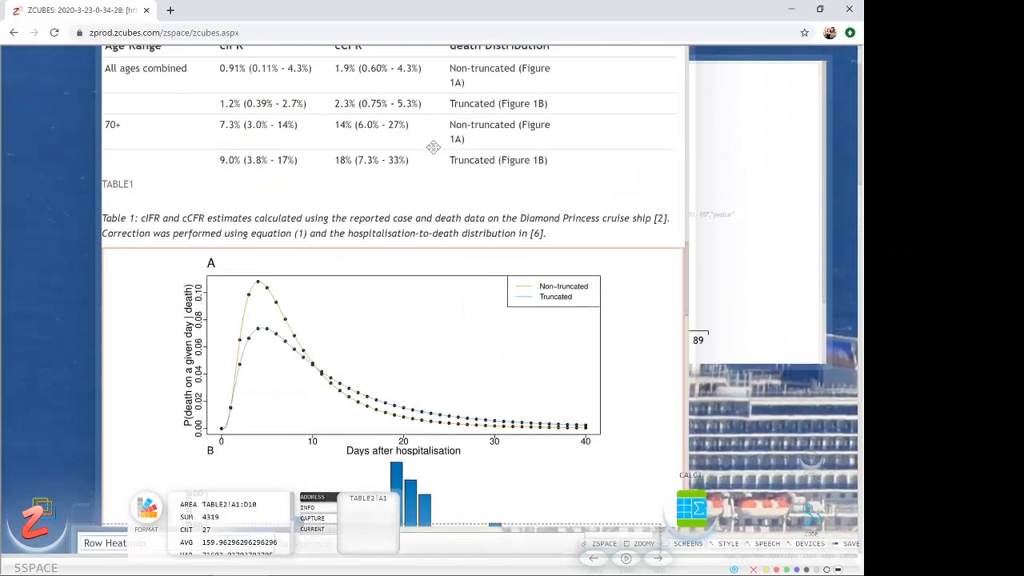
{"action": "scroll", "coordinate": [433, 146], "scroll_direction": "down", "scroll_amount": 2}
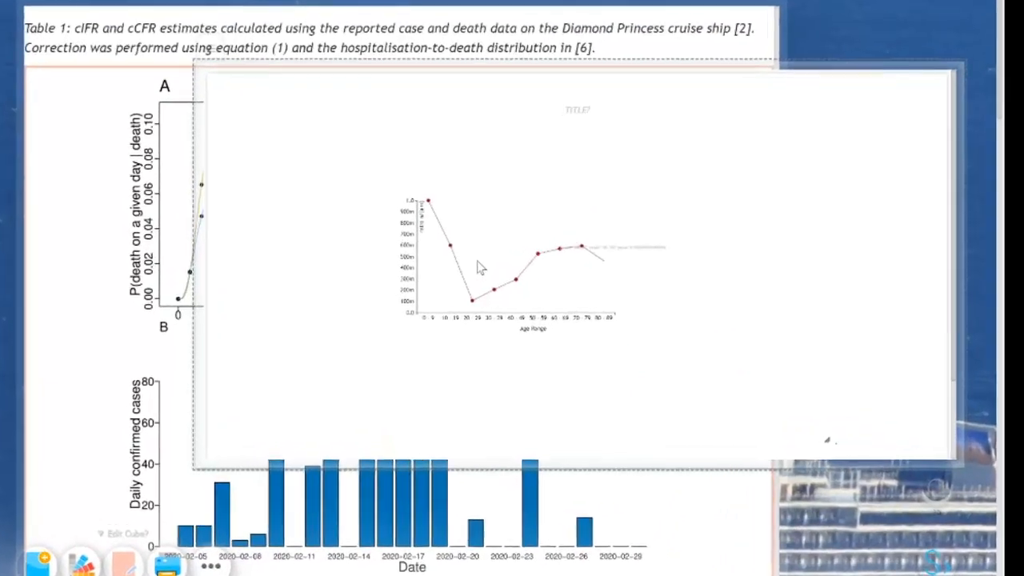
{"action": "scroll", "coordinate": [562, 503], "scroll_direction": "down", "scroll_amount": 10}
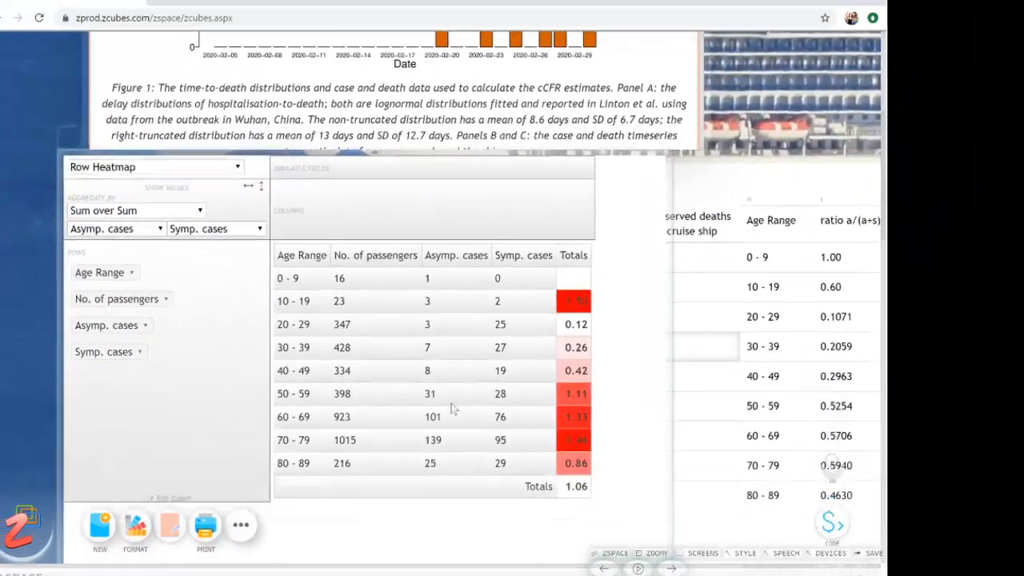
{"action": "scroll", "coordinate": [454, 409], "scroll_direction": "down", "scroll_amount": 1}
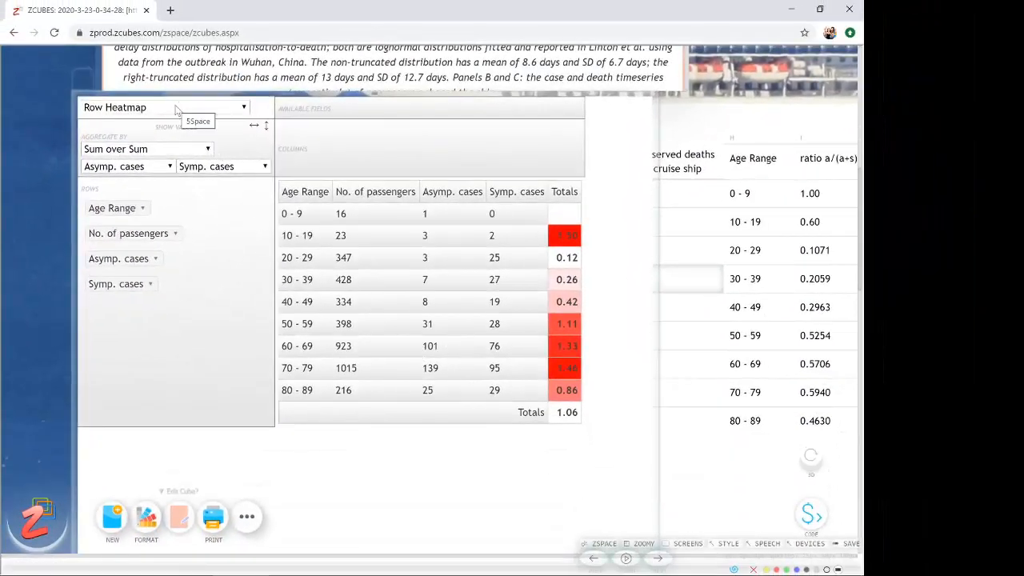
{"action": "left_click", "coordinate": [176, 109]}
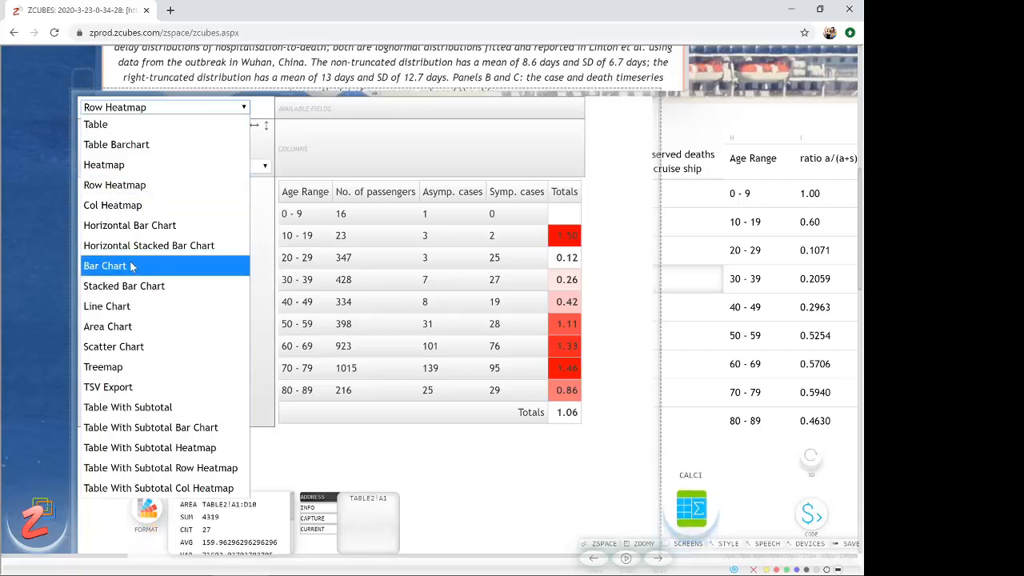
{"action": "left_click", "coordinate": [183, 264]}
{"action": "scroll", "coordinate": [396, 299], "scroll_direction": "down", "scroll_amount": 1}
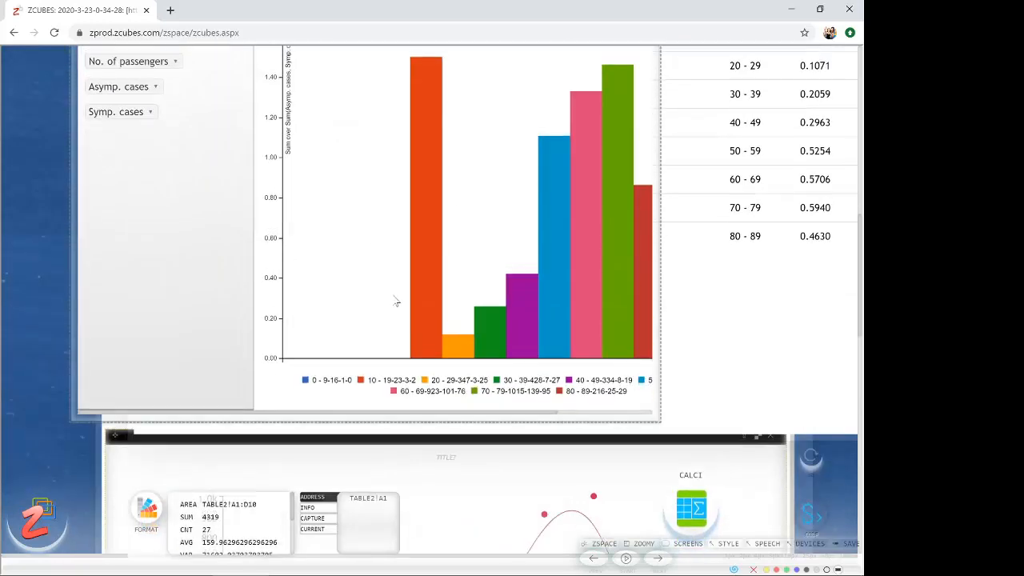
{"action": "scroll", "coordinate": [148, 190], "scroll_direction": "up", "scroll_amount": 1}
{"action": "left_click", "coordinate": [153, 107]}
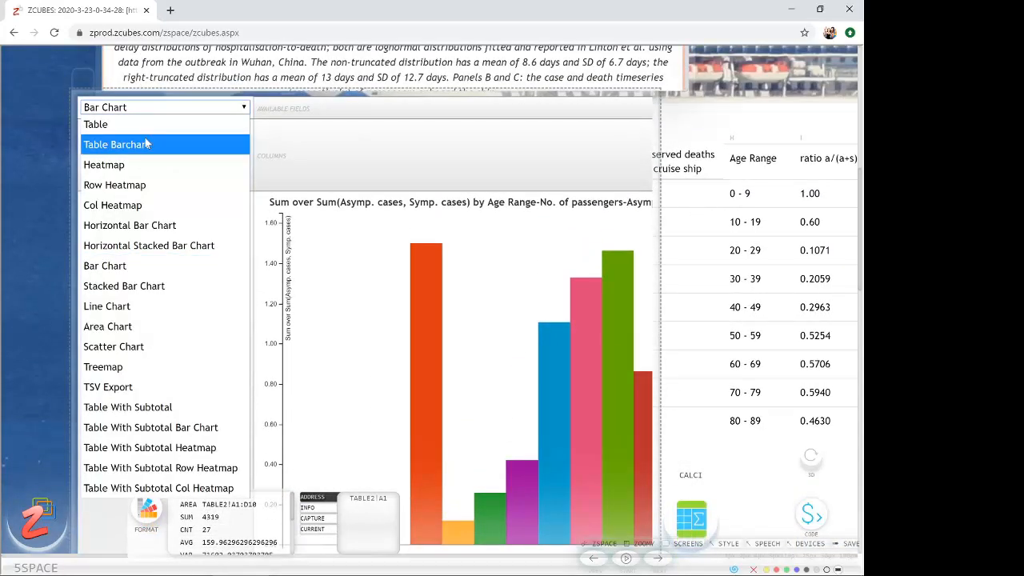
{"action": "left_click", "coordinate": [140, 185]}
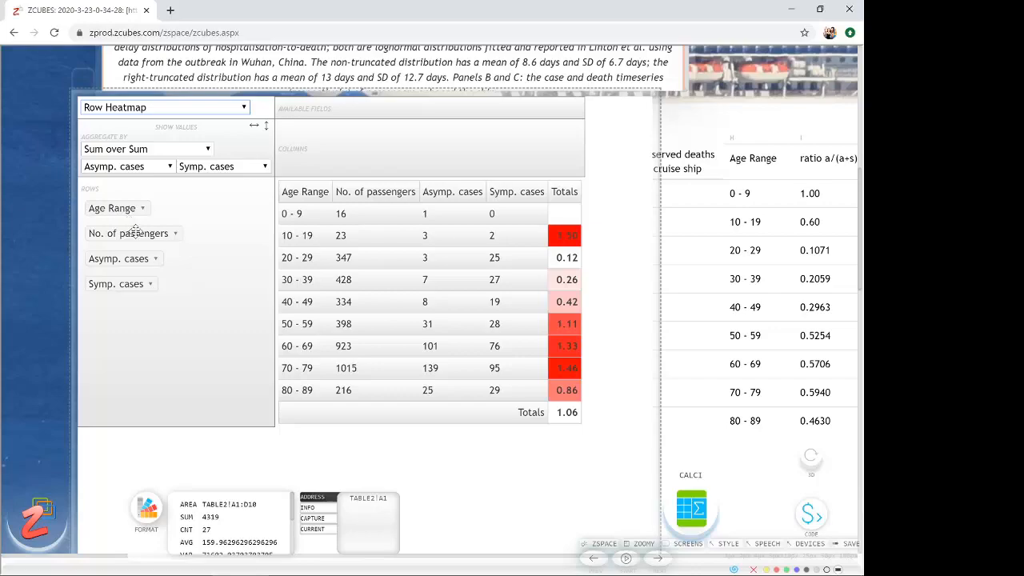
- Aggregate the row heatmap by Sum of No. of passengers
{"action": "left_click", "coordinate": [160, 151]}
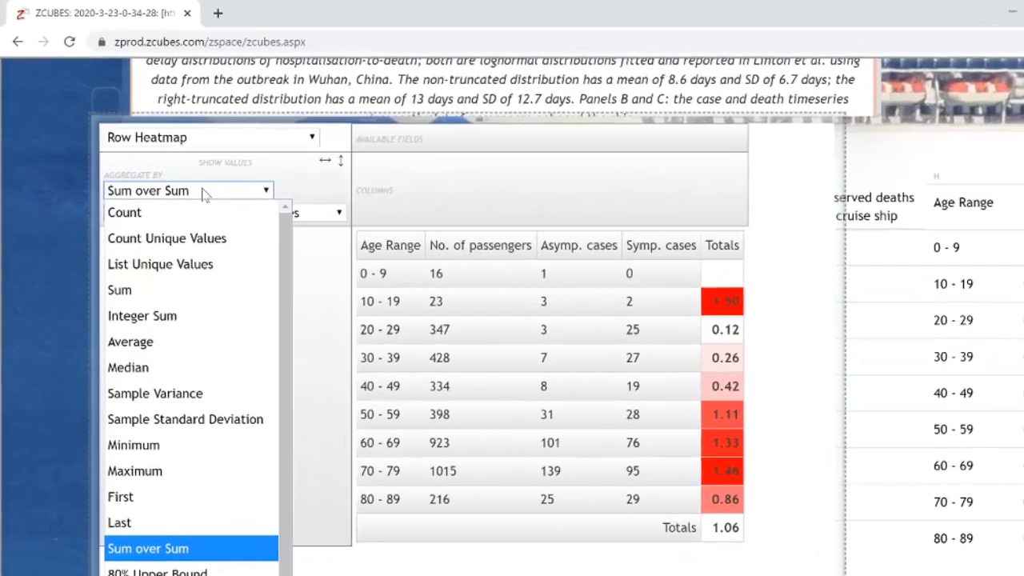
{"action": "left_click", "coordinate": [128, 234]}
{"action": "left_click", "coordinate": [170, 167]}
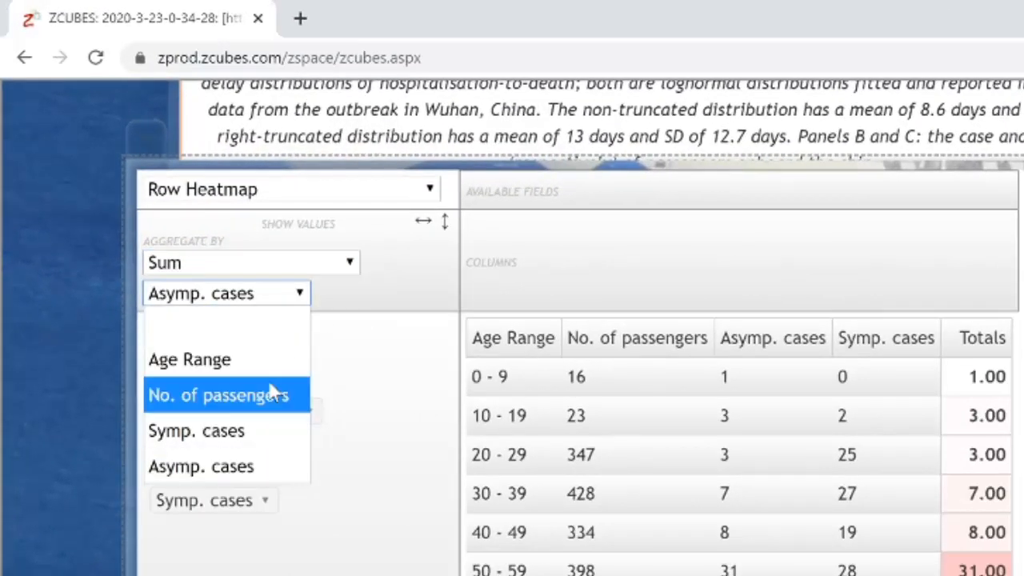
{"action": "left_click", "coordinate": [240, 396]}
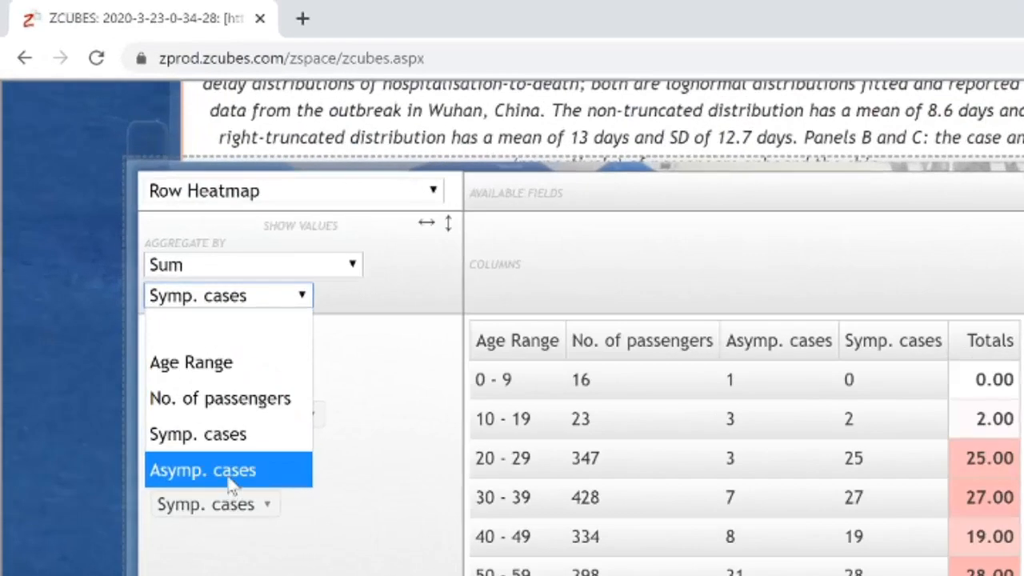
- Show the row heatmap for Asymp. cases, and switch its summed field to Symp. cases
{"action": "left_click", "coordinate": [230, 480]}
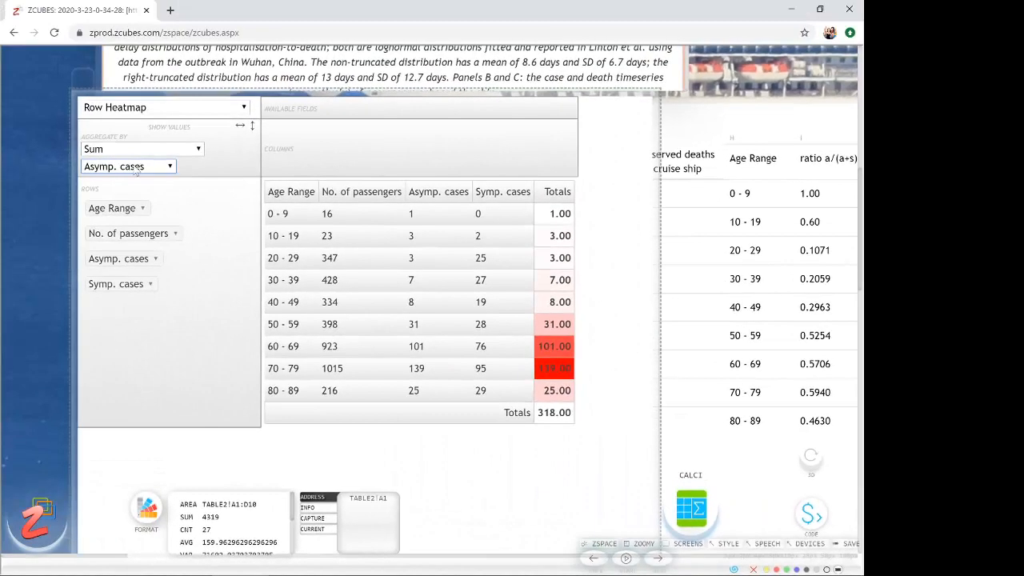
{"action": "left_click", "coordinate": [142, 166]}
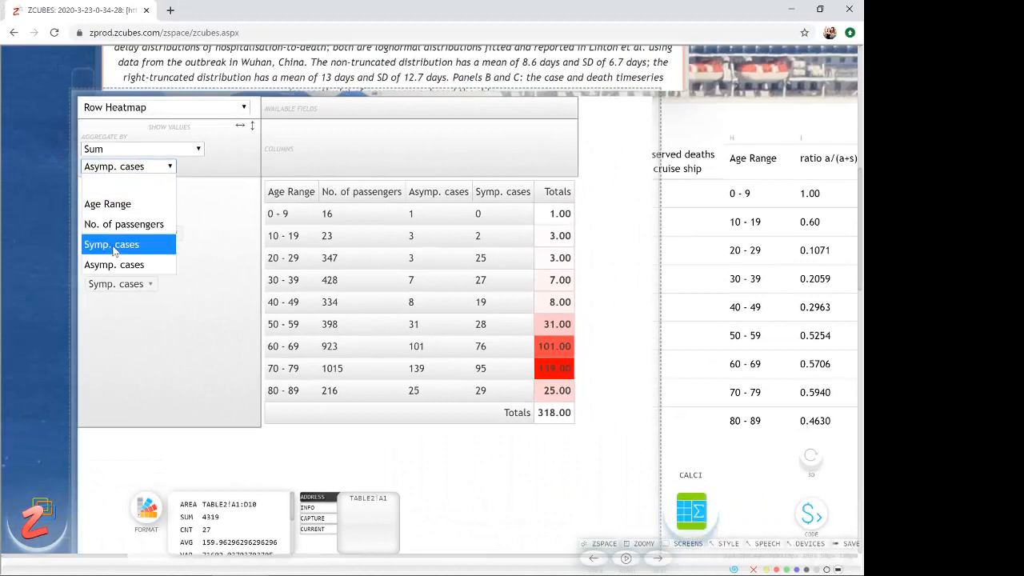
{"action": "left_click", "coordinate": [114, 247]}
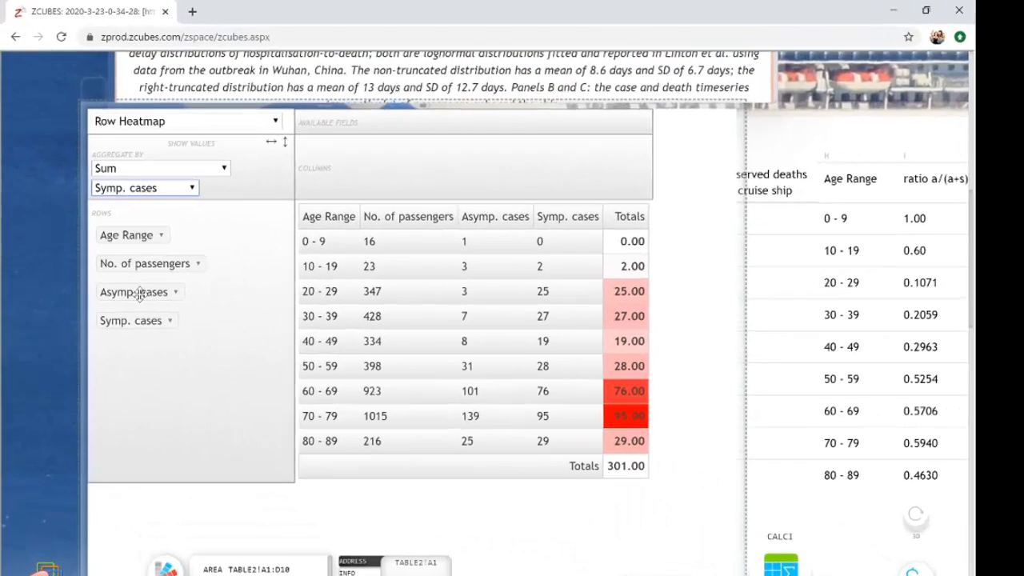
- Move the Asymp. cases field to the pivot columns and back into the rows below Symp. cases
{"action": "left_click_drag", "start_coordinate": [122, 259], "coordinate": [358, 135]}
{"action": "left_click_drag", "start_coordinate": [637, 240], "coordinate": [632, 244]}
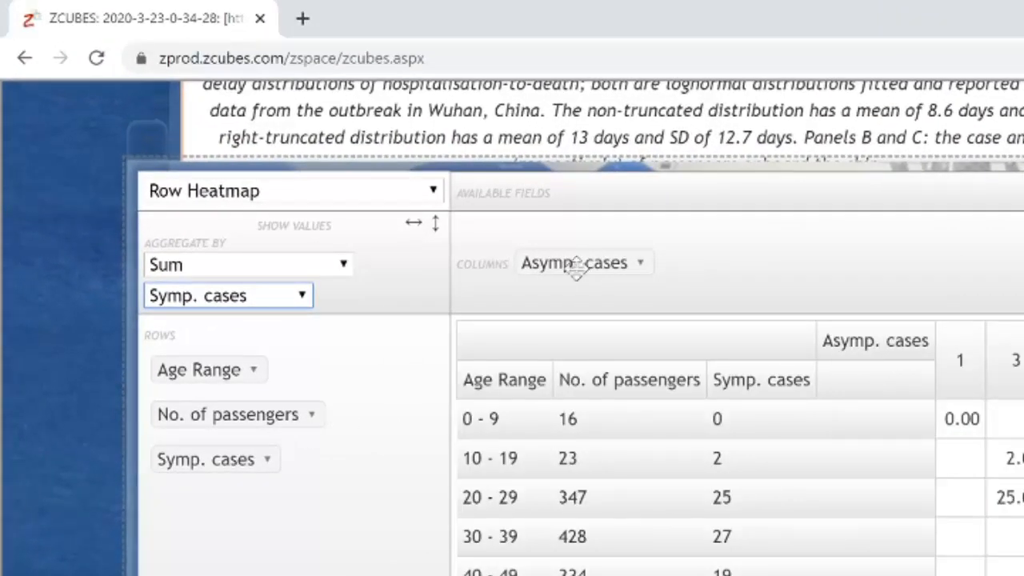
{"action": "left_click_drag", "start_coordinate": [571, 265], "coordinate": [234, 502]}
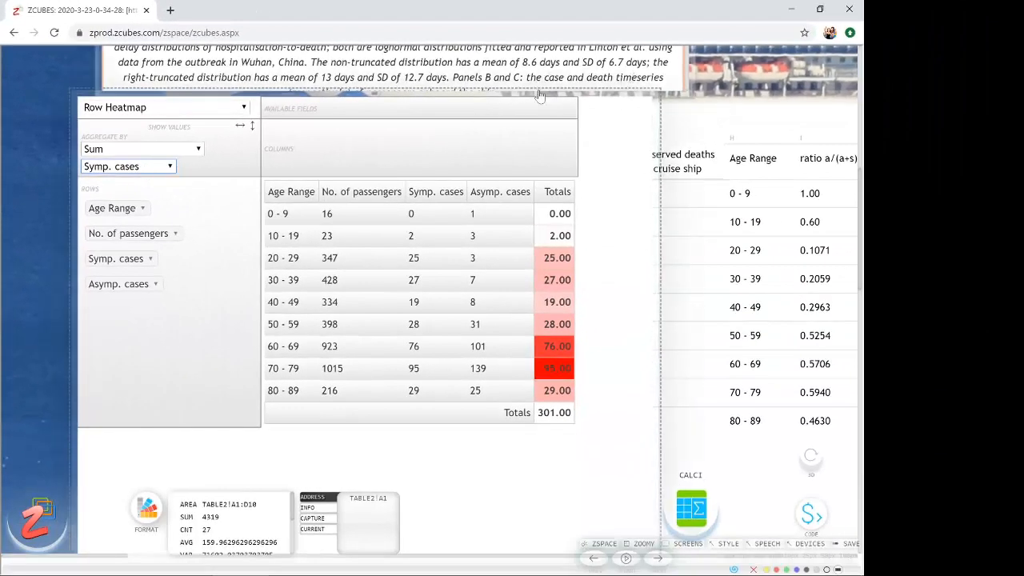
- Move the pivot heatmap down the page to uncover the upper rows of TABLE3
{"action": "left_click_drag", "start_coordinate": [537, 92], "coordinate": [501, 383]}
{"action": "left_click_drag", "start_coordinate": [447, 264], "coordinate": [439, 213]}
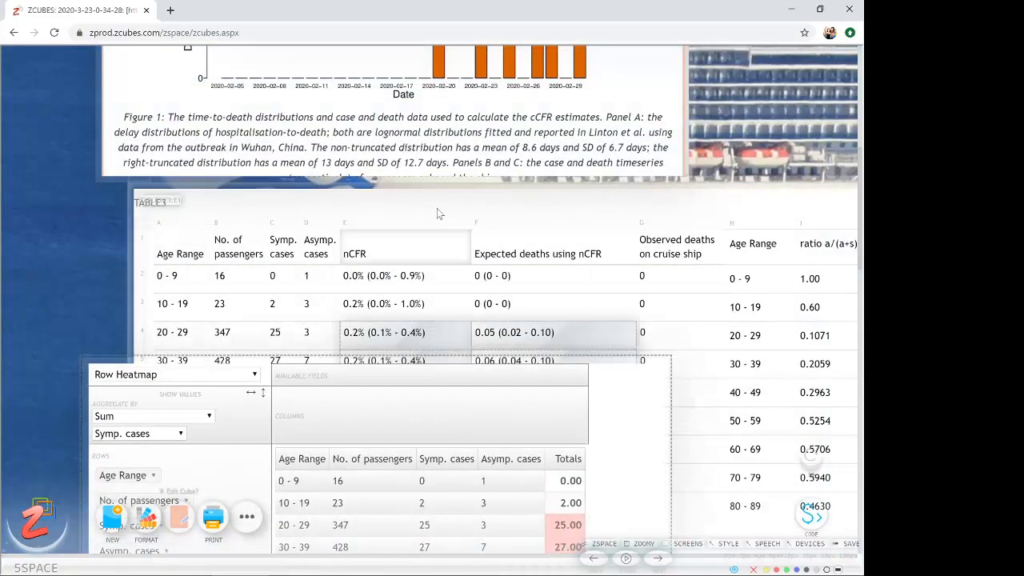
- Reposition the pivot heatmap below the line chart of passengers, symptomatic and asymptomatic cases per age range
{"action": "scroll", "coordinate": [437, 215], "scroll_direction": "down", "scroll_amount": 2}
{"action": "left_click_drag", "start_coordinate": [258, 237], "coordinate": [520, 420]}
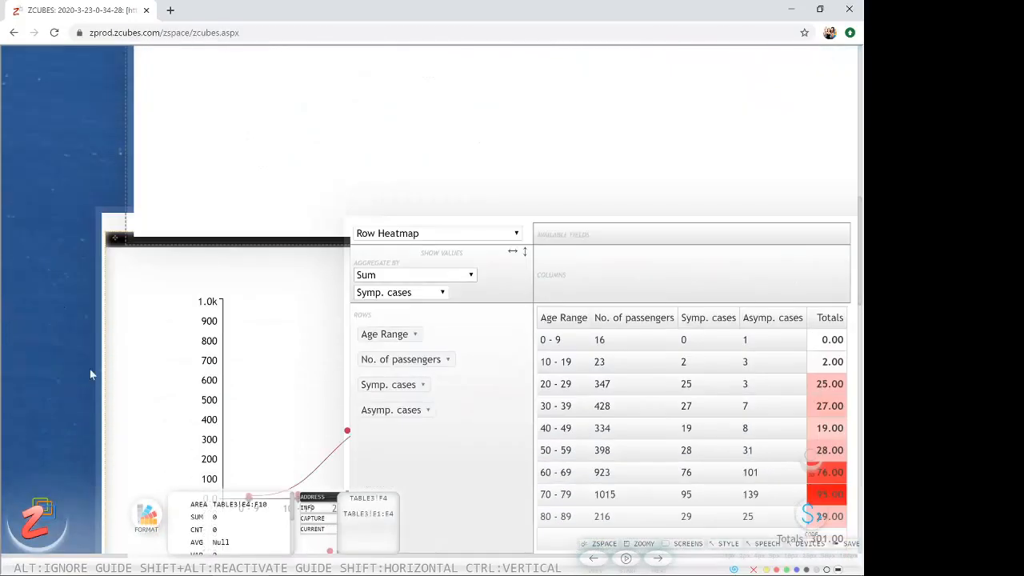
- Make the article text editable and insert the inline calculation =34+3434 after "1.2% (0.38-2.7%)" under Corrected IFR and CFR estimates
{"action": "scroll", "coordinate": [384, 145], "scroll_direction": "up", "scroll_amount": 10}
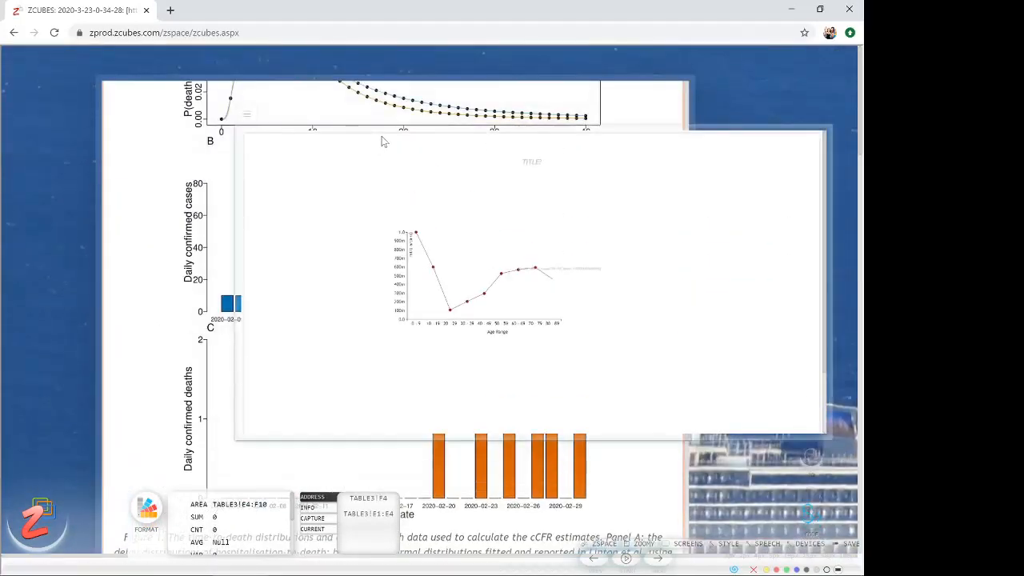
{"action": "scroll", "coordinate": [384, 144], "scroll_direction": "up", "scroll_amount": 4}
{"action": "scroll", "coordinate": [206, 241], "scroll_direction": "up", "scroll_amount": 3}
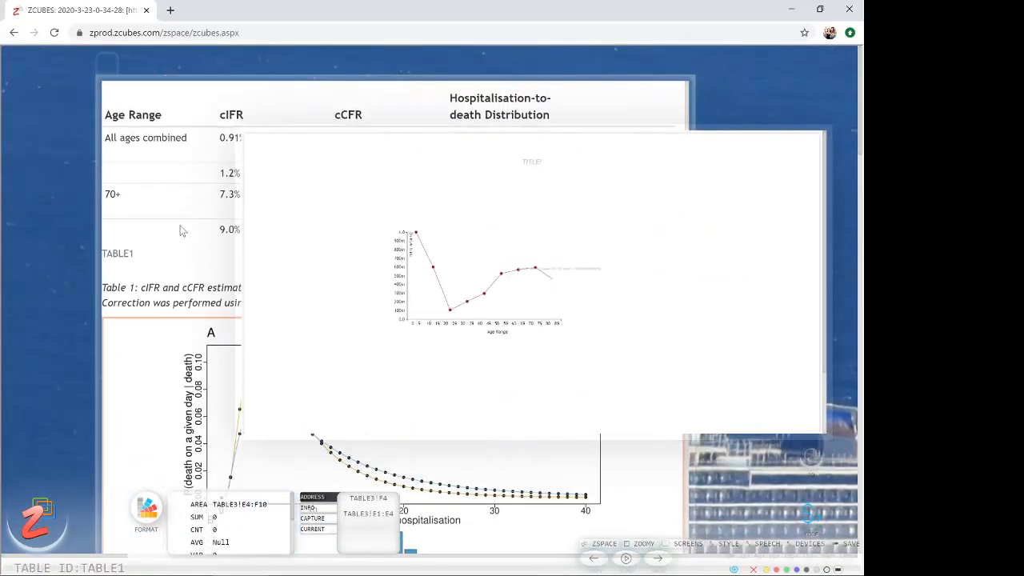
{"action": "scroll", "coordinate": [472, 206], "scroll_direction": "up", "scroll_amount": 6}
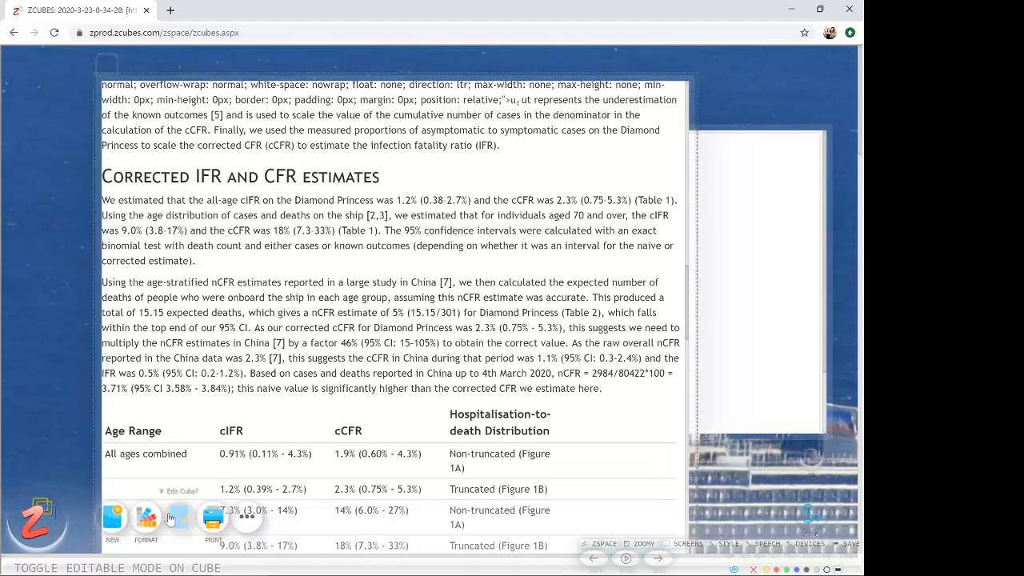
{"action": "left_click", "coordinate": [179, 516]}
{"action": "left_click", "coordinate": [477, 201]}
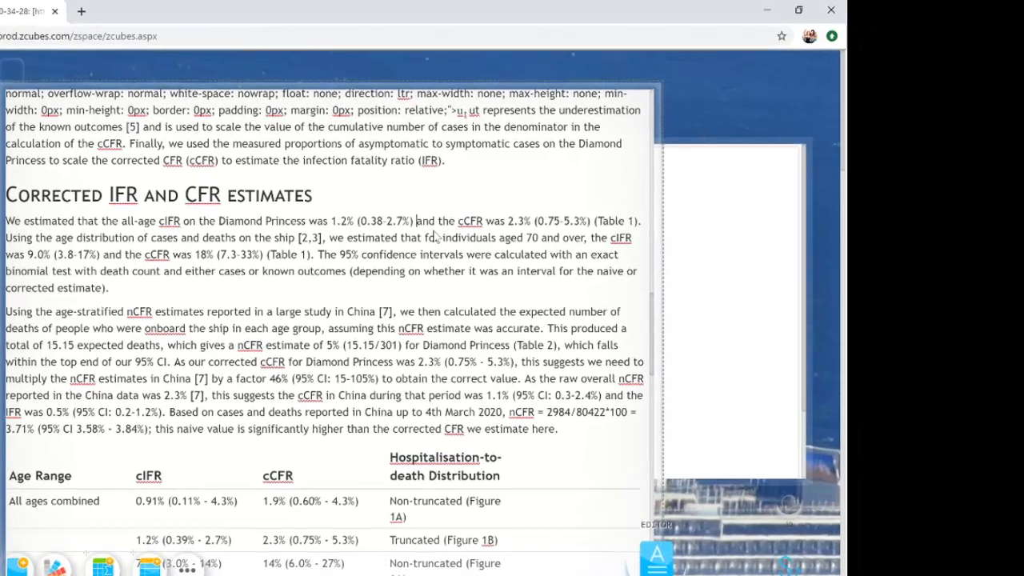
{"action": "type", "text": "="}
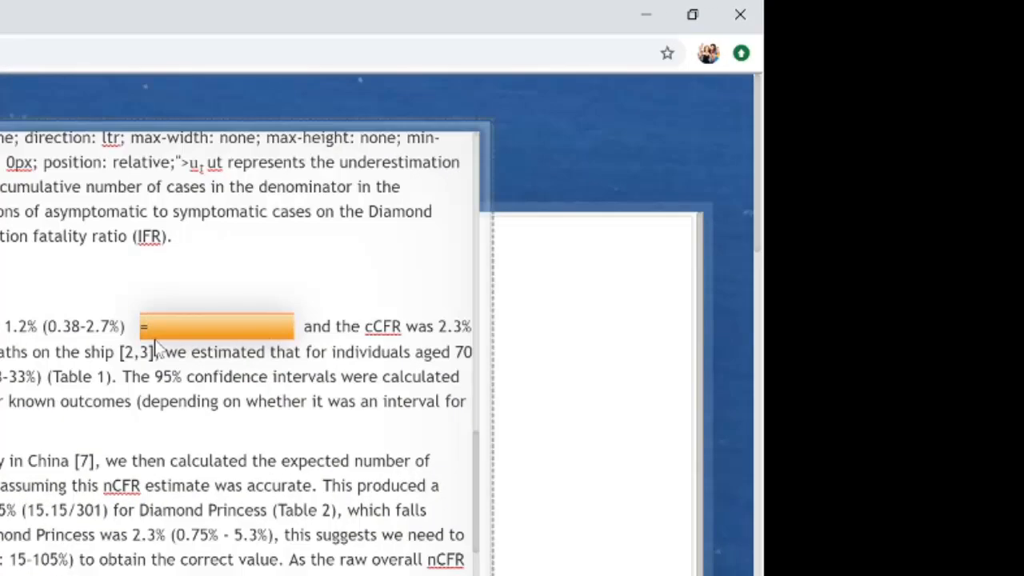
{"action": "type", "text": "34+3434"}
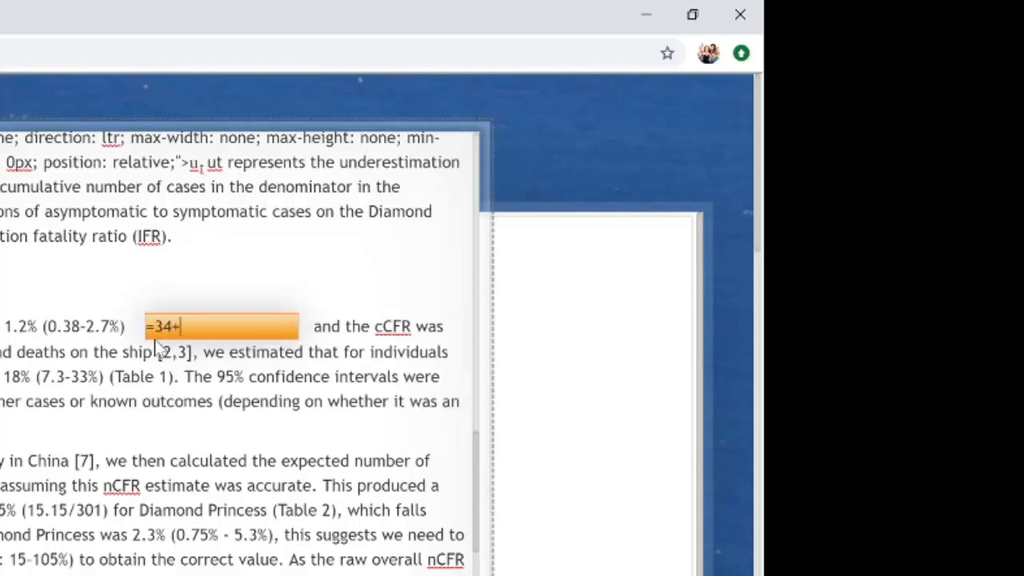
{"action": "key", "text": "Return"}
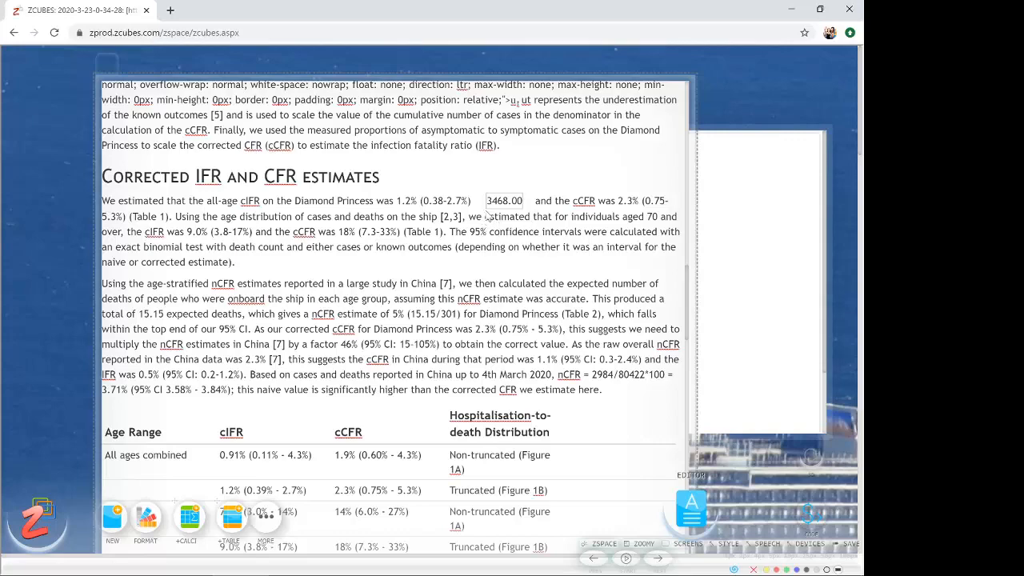
- Review the article's figures and TABLE2, and the line chart and pivot heatmap further down the page
{"action": "scroll", "coordinate": [483, 226], "scroll_direction": "down", "scroll_amount": 5}
{"action": "scroll", "coordinate": [486, 213], "scroll_direction": "down", "scroll_amount": 5}
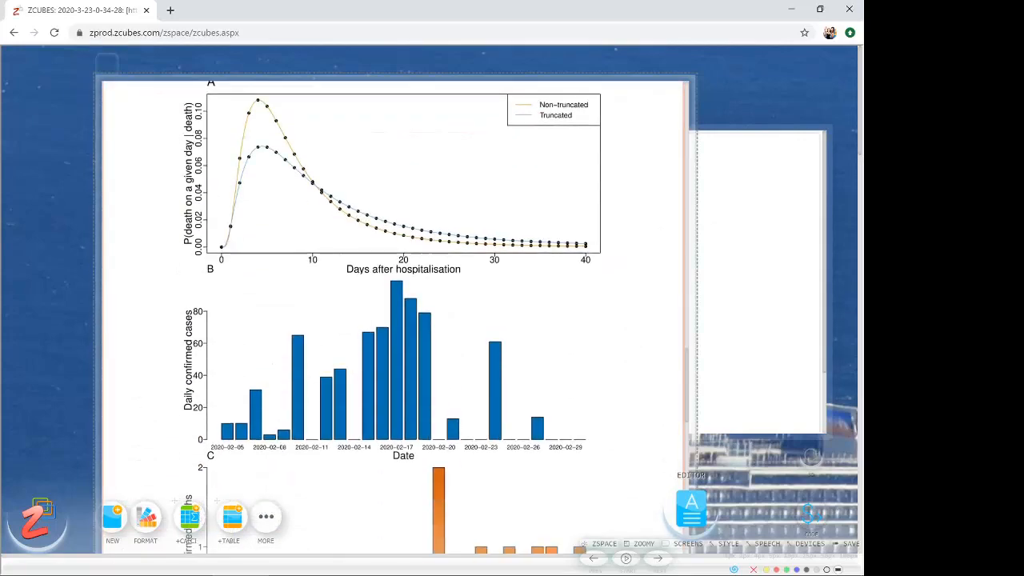
{"action": "scroll", "coordinate": [487, 213], "scroll_direction": "down", "scroll_amount": 4}
{"action": "scroll", "coordinate": [487, 228], "scroll_direction": "down", "scroll_amount": 5}
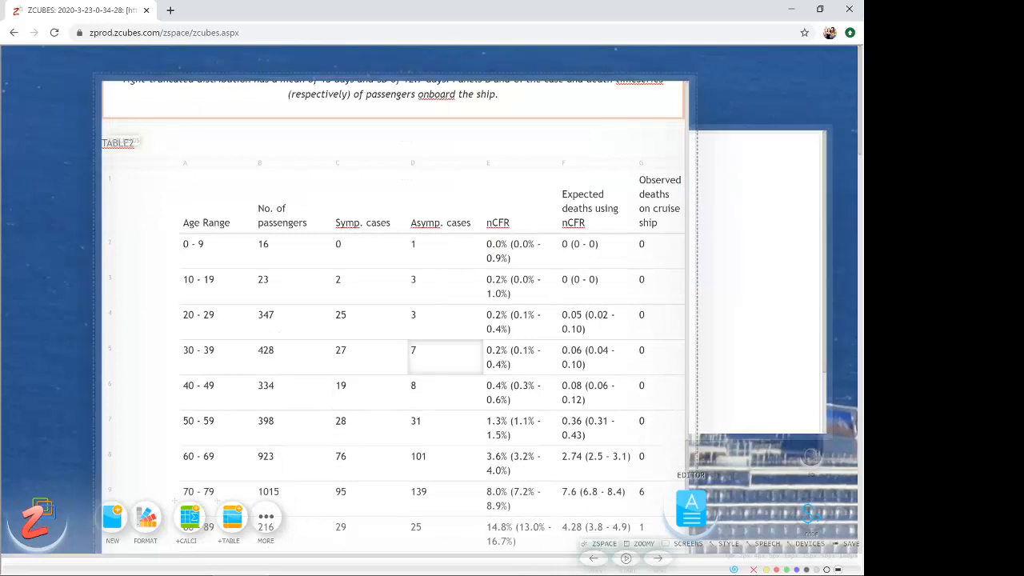
{"action": "scroll", "coordinate": [446, 356], "scroll_direction": "down", "scroll_amount": 6}
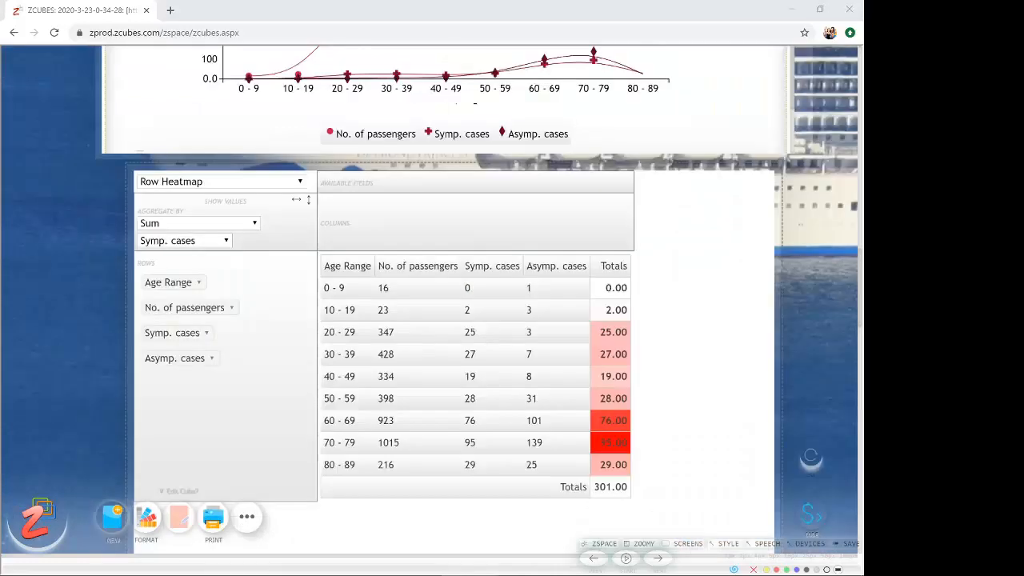